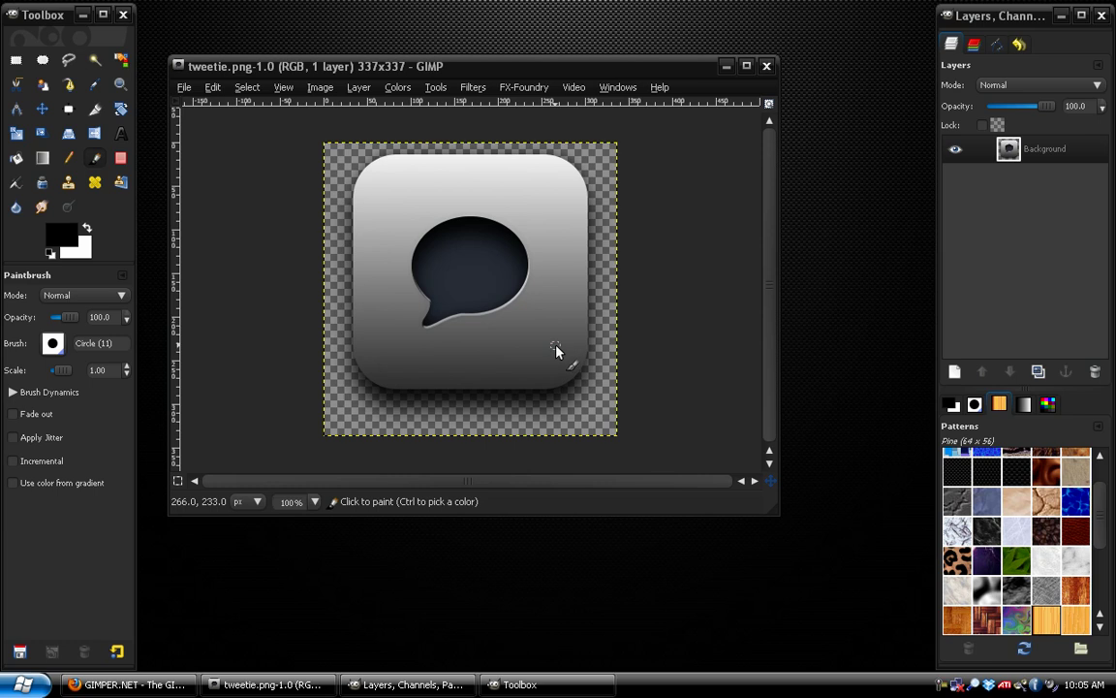
Close the tweetie.png image
drag(433, 66, 461, 93)
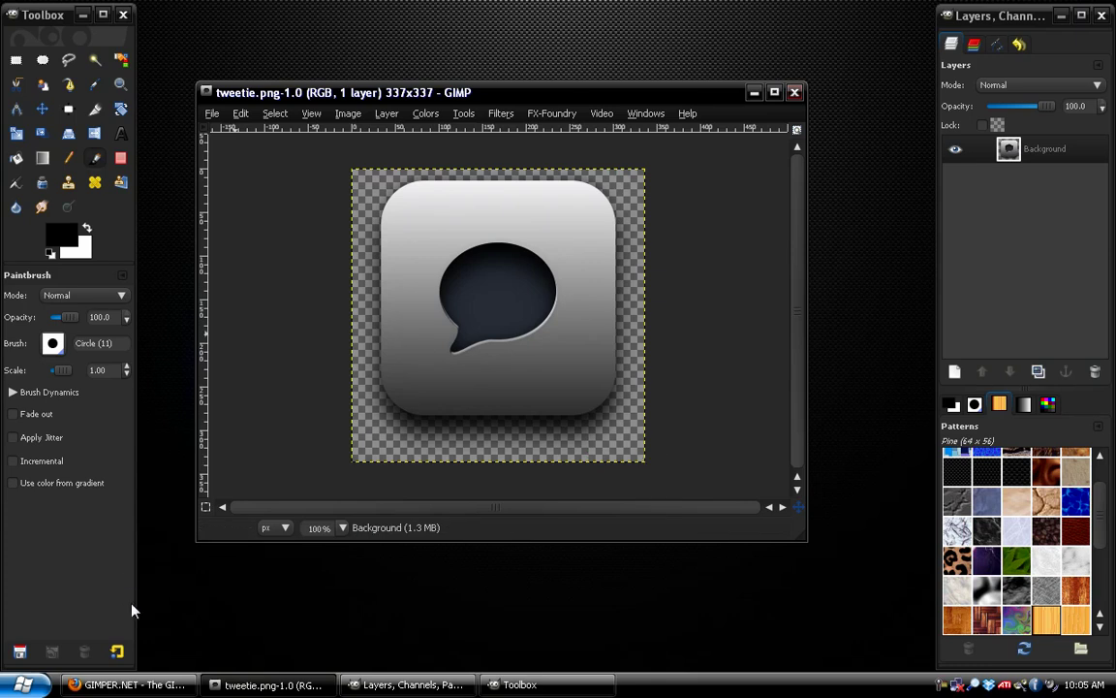
mouse_move(479, 93)
mouse_down()
mouse_move(454, 75)
mouse_move(485, 98)
mouse_up()
click(801, 95)
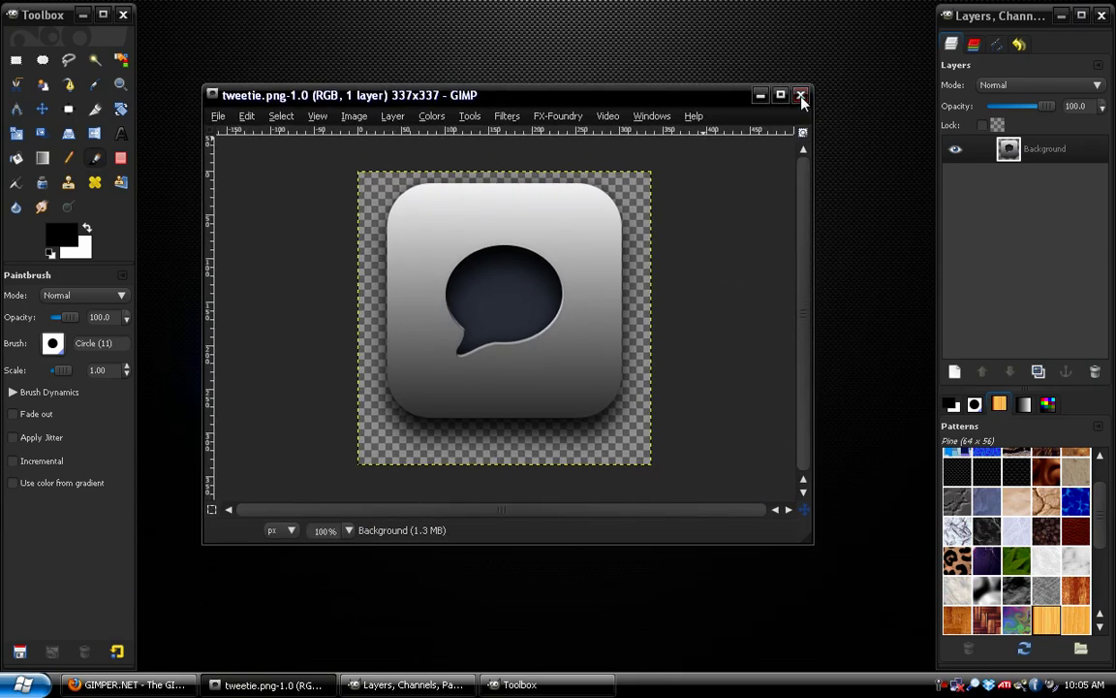
Create a new 300 × 300 pixel image and add a transparent layer of the same size to it
drag(376, 101, 348, 97)
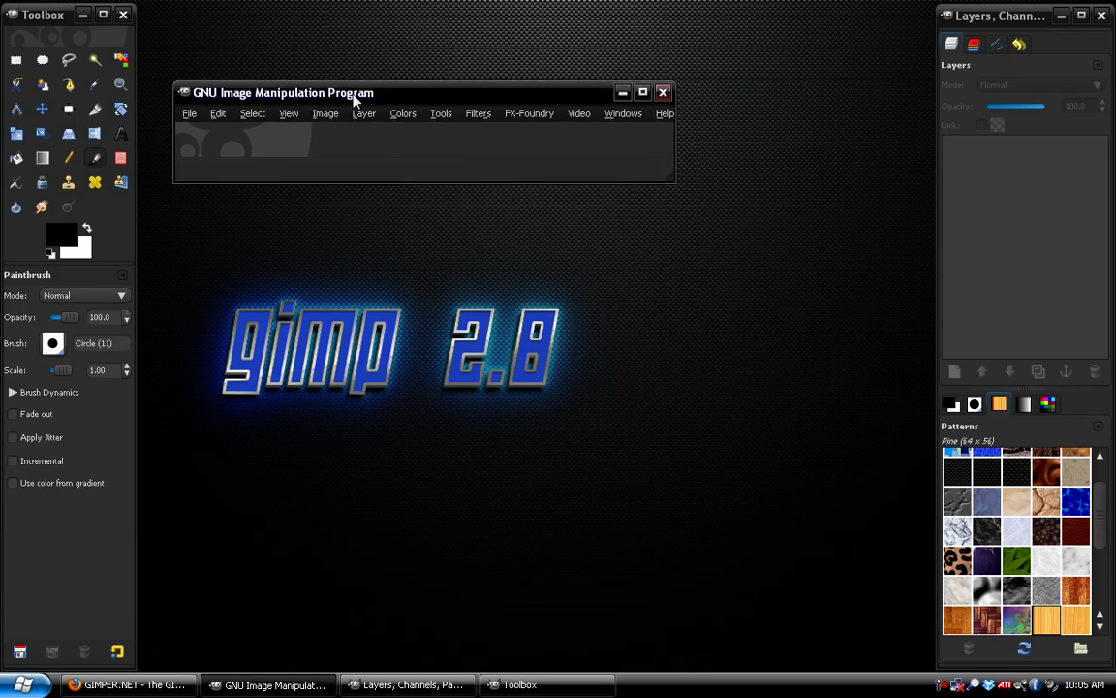
click(190, 112)
click(323, 137)
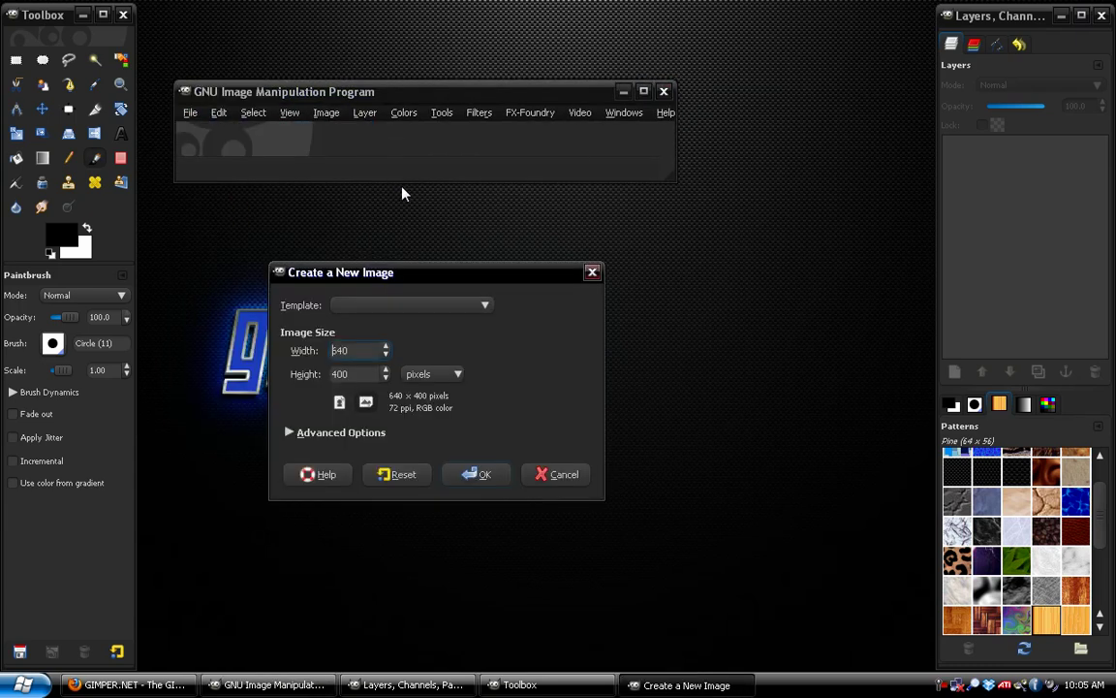
text(300)
key(Return)
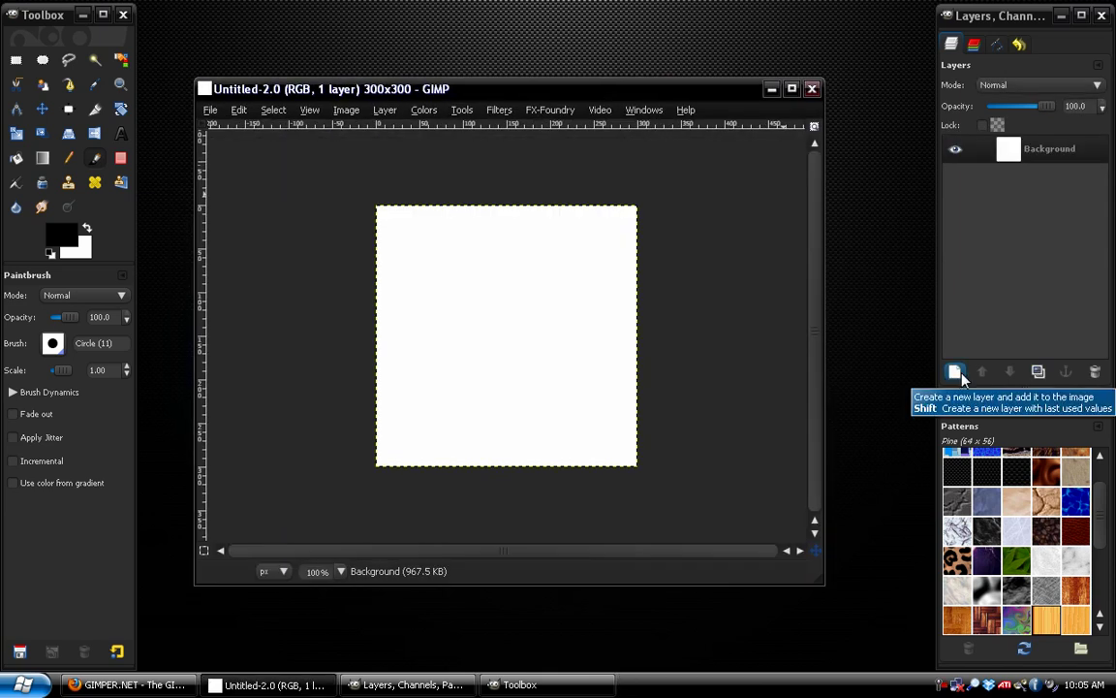
click(961, 375)
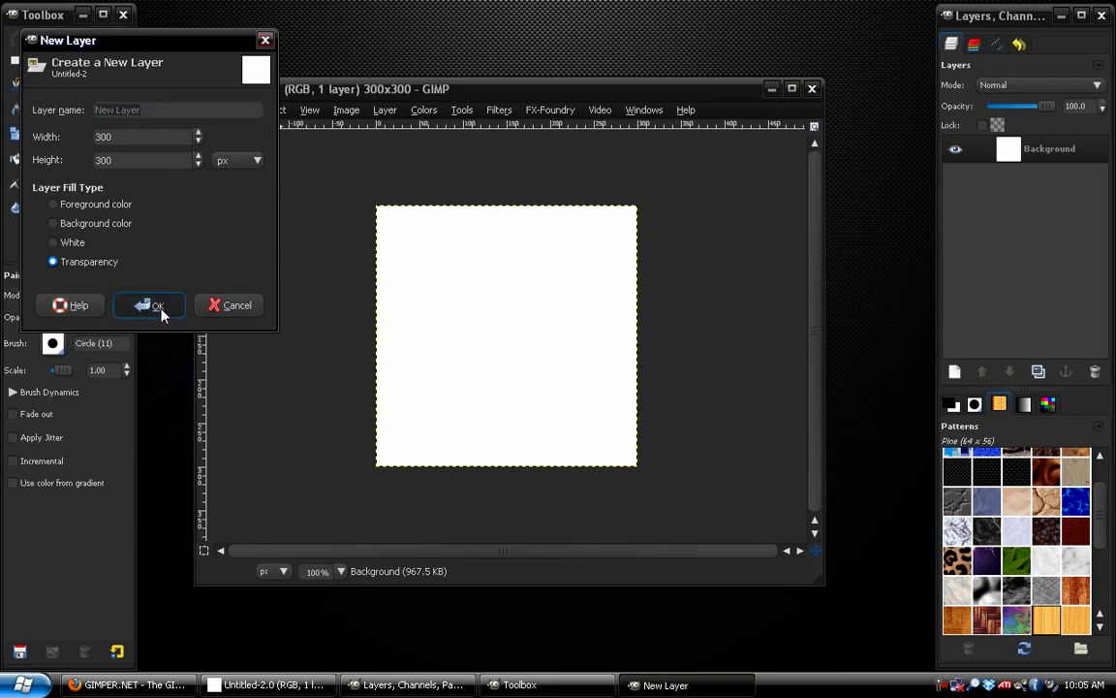
click(155, 307)
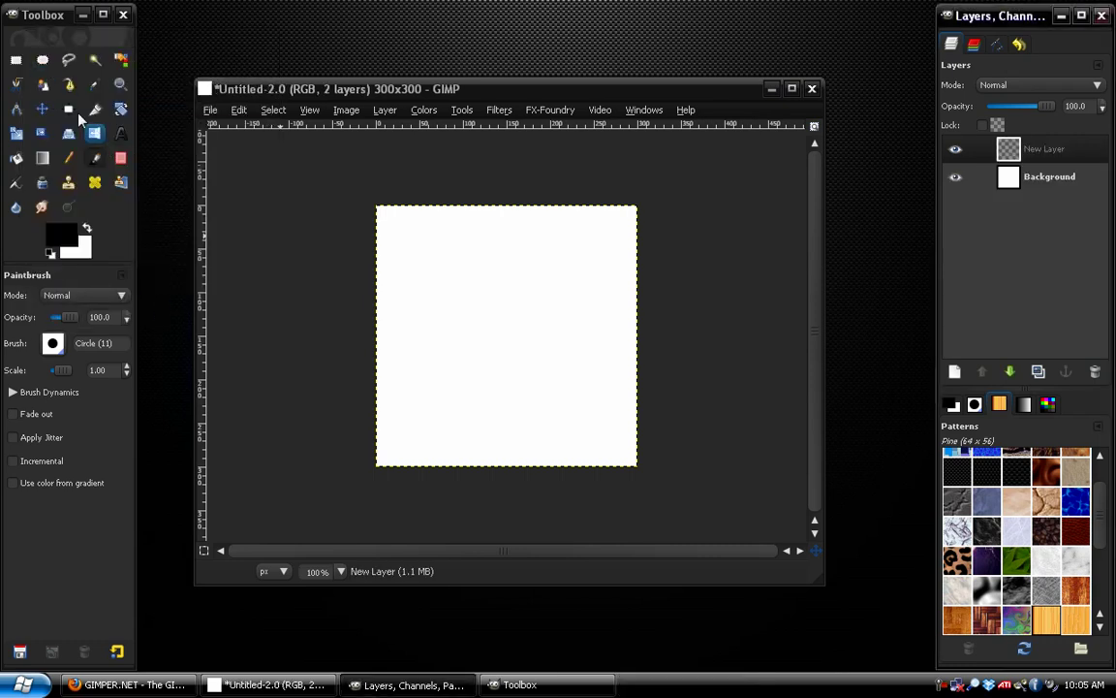
Draw a centred rectangular selection about 193 × 193 px with rounded corners and set the corner radius to 25.4
click(16, 61)
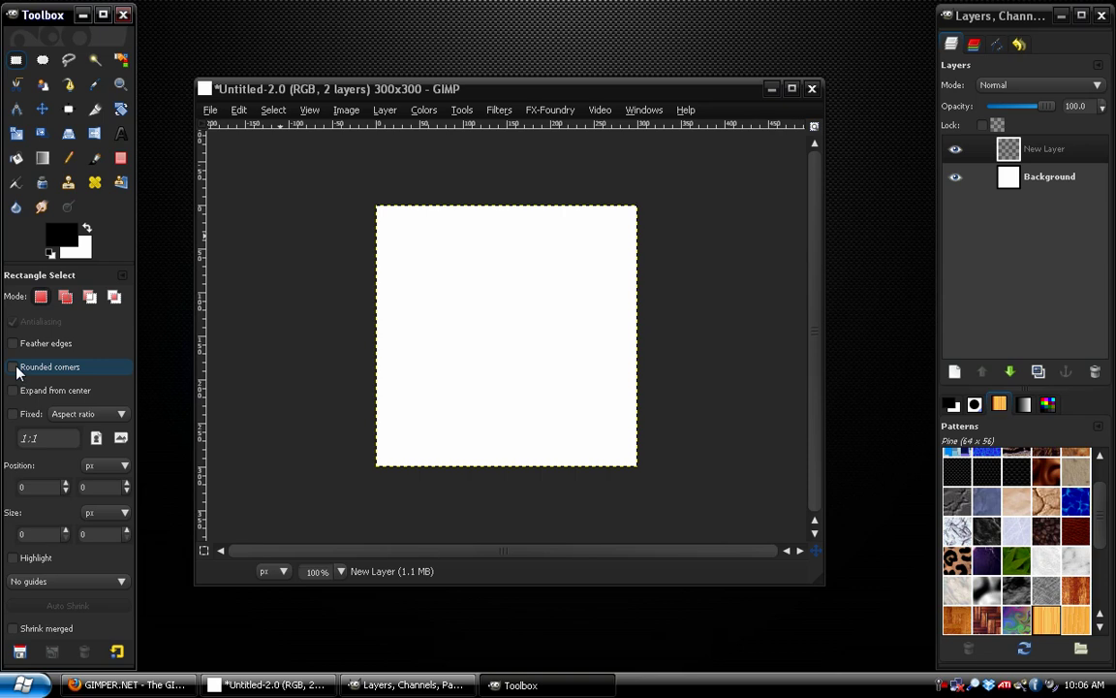
click(14, 367)
drag(53, 389, 58, 390)
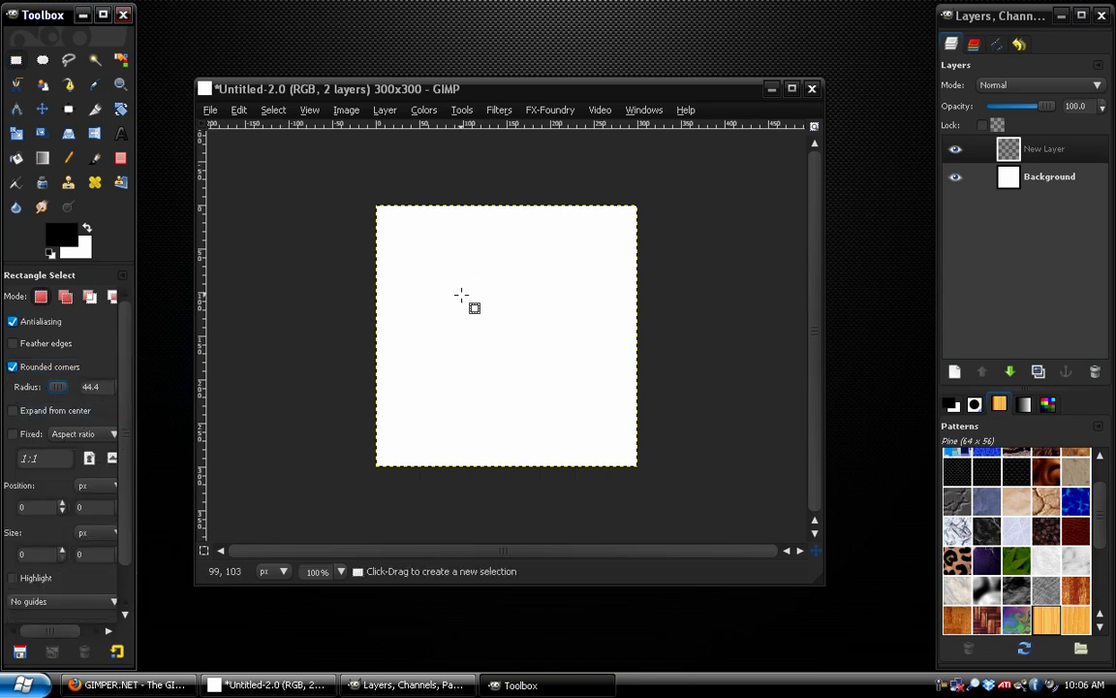
drag(421, 253, 590, 416)
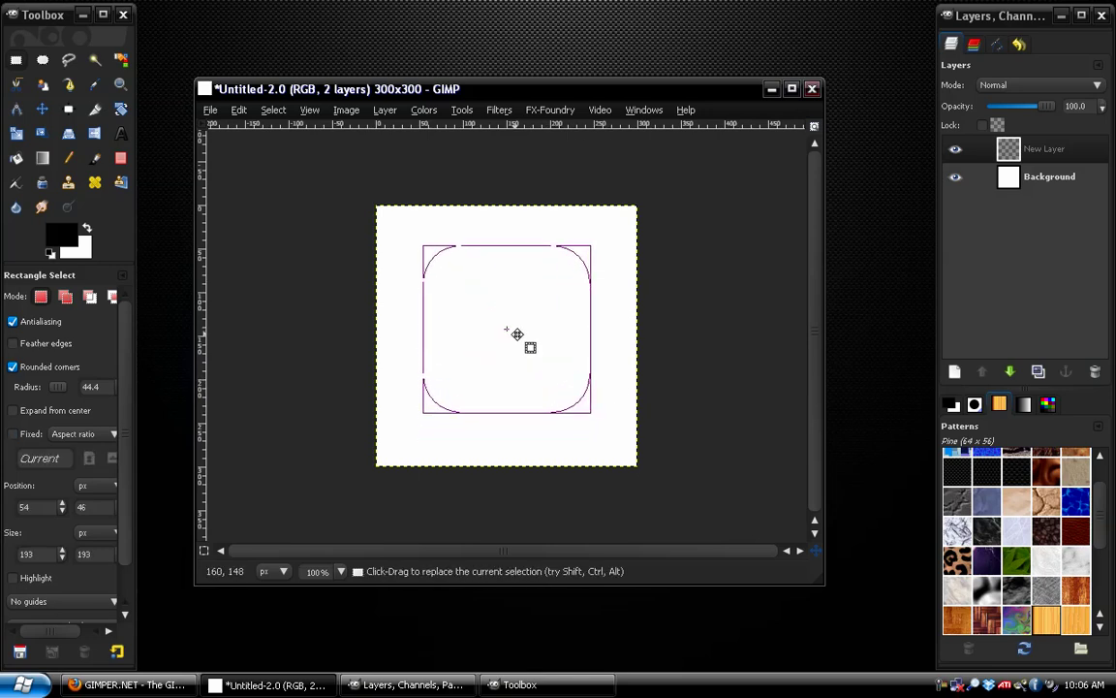
click(107, 384)
scroll(107, 385, down, 14)
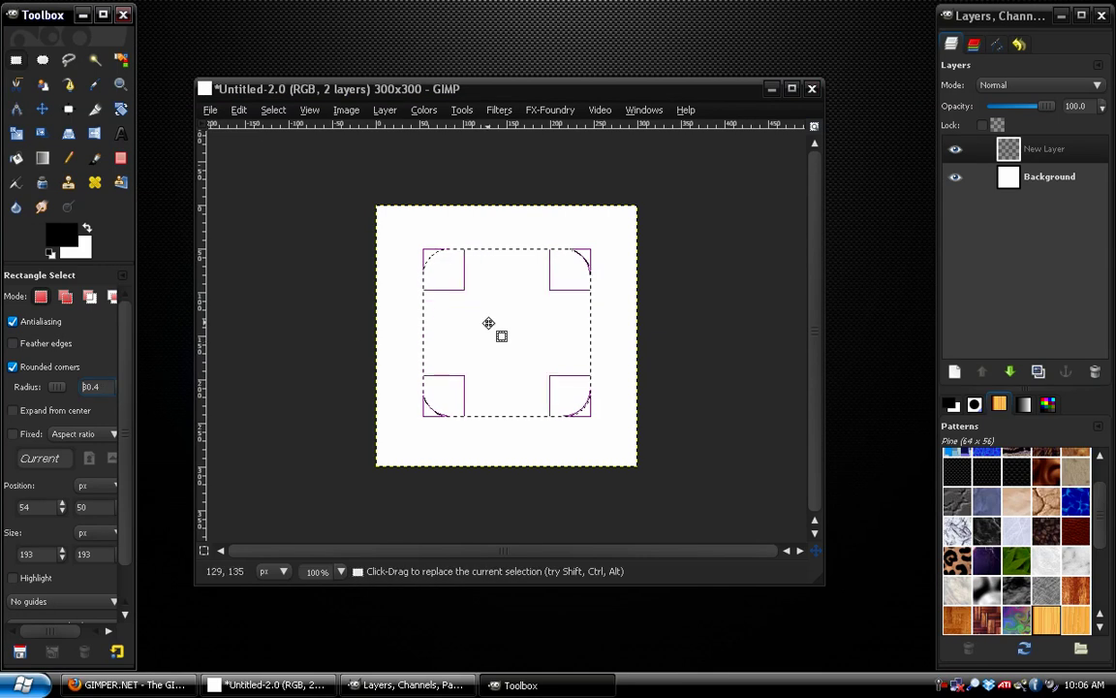
scroll(90, 385, down, 5)
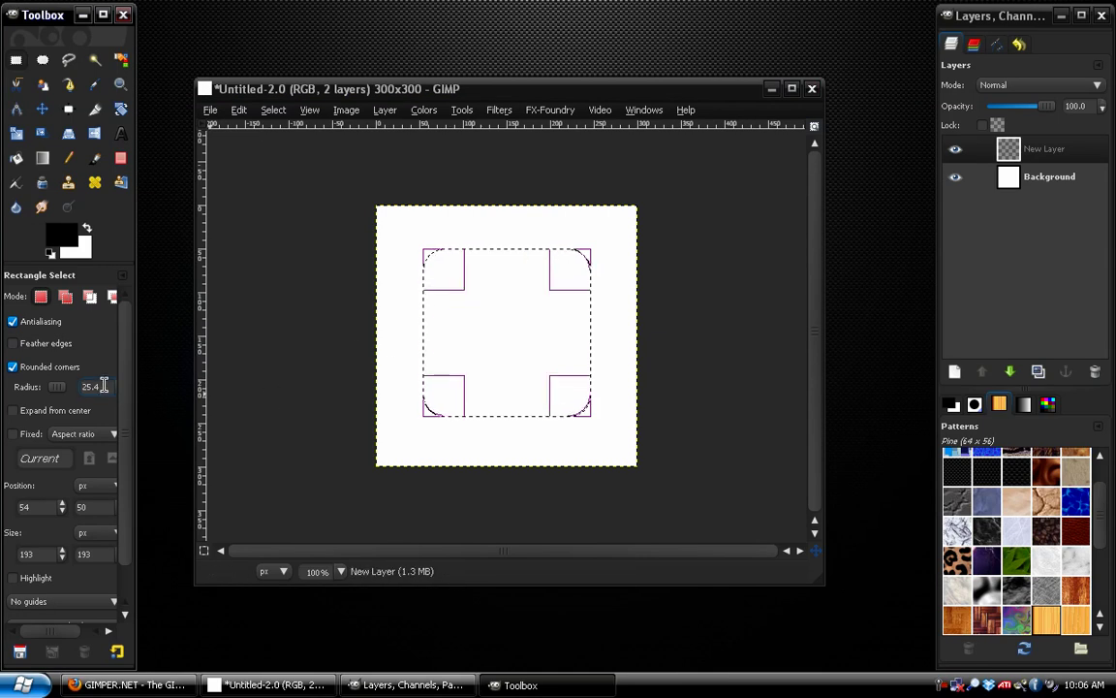
Activate the Blend tool and swap the colours to a white foreground and black background
click(41, 158)
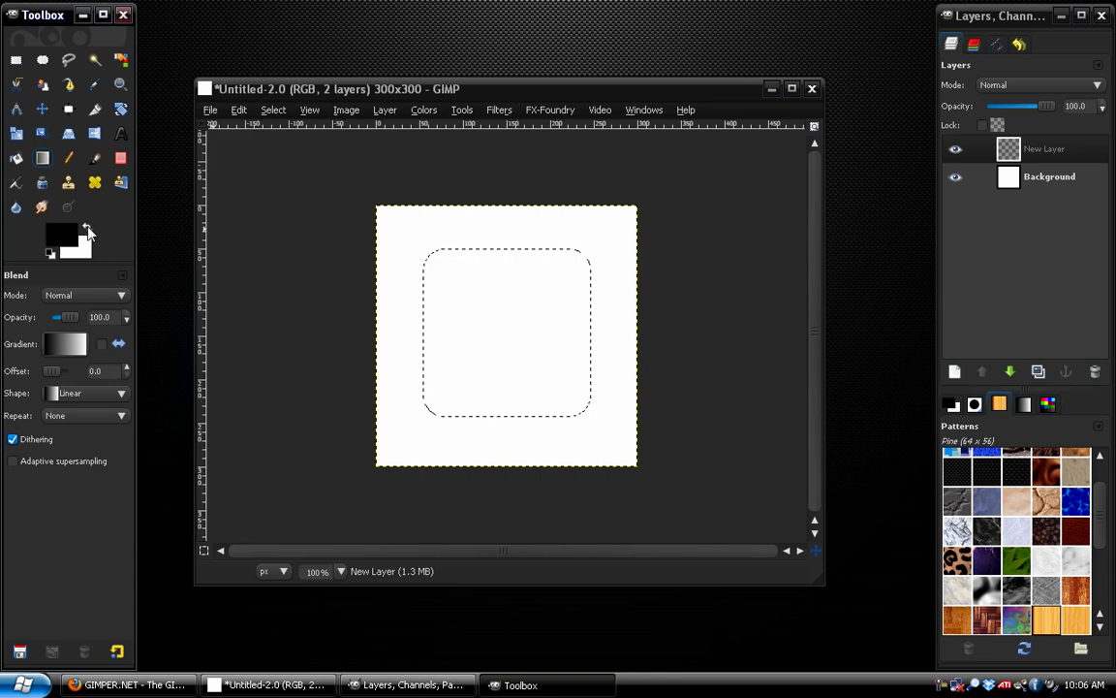
click(87, 230)
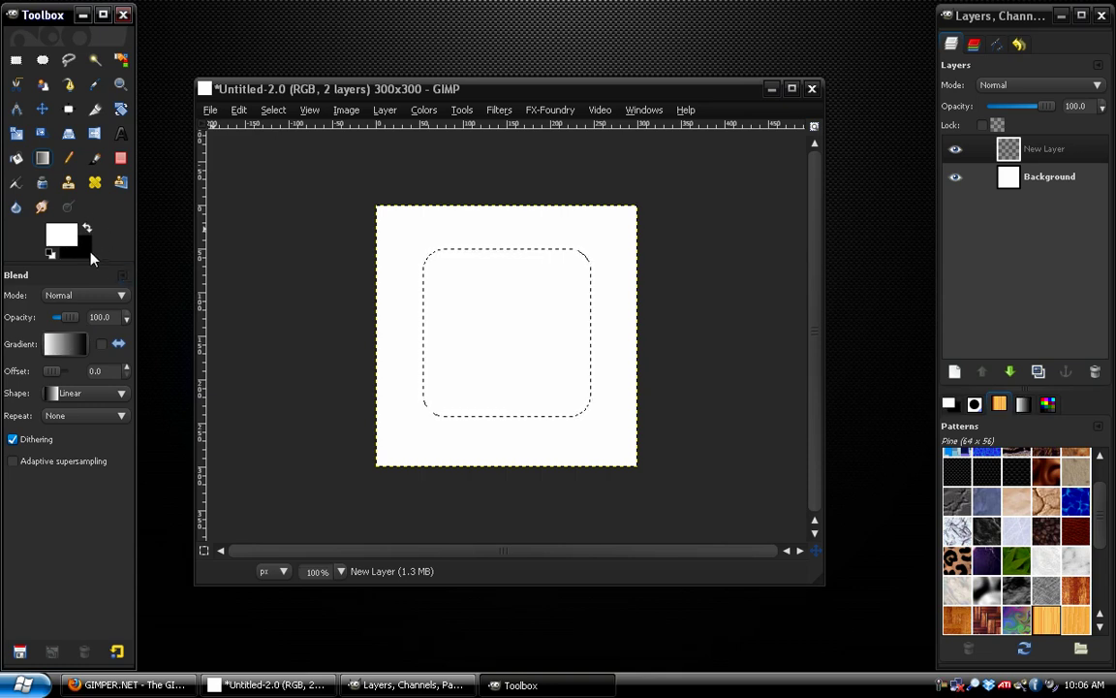
drag(506, 241, 518, 591)
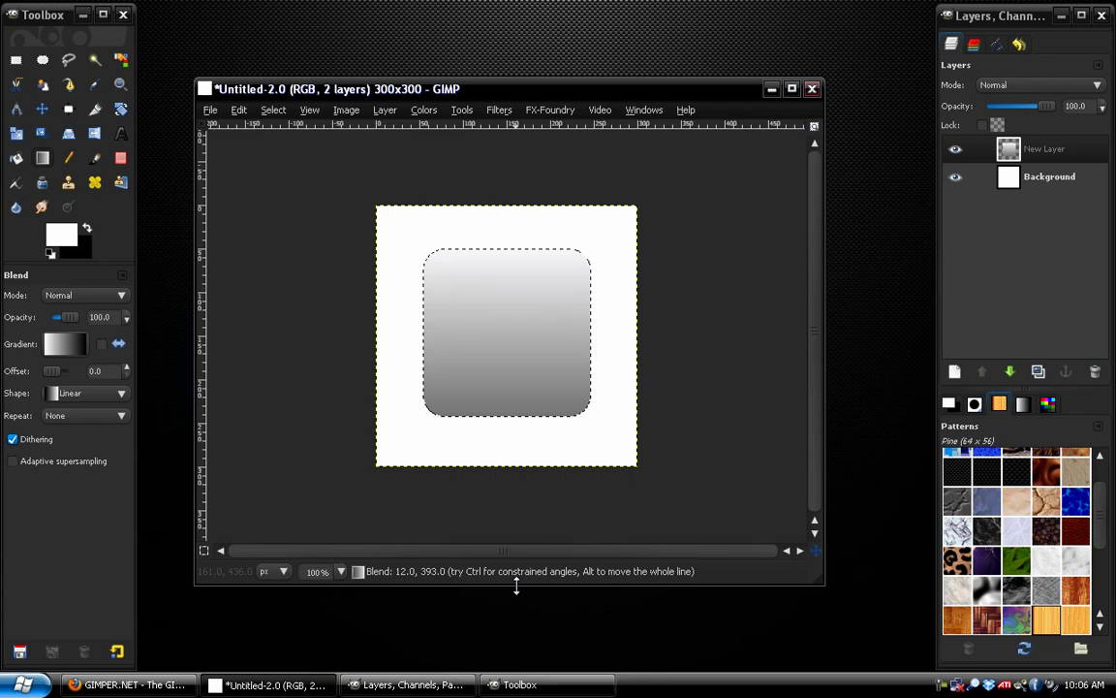
key(ctrl+z)
drag(500, 260, 514, 615)
key(ctrl+z)
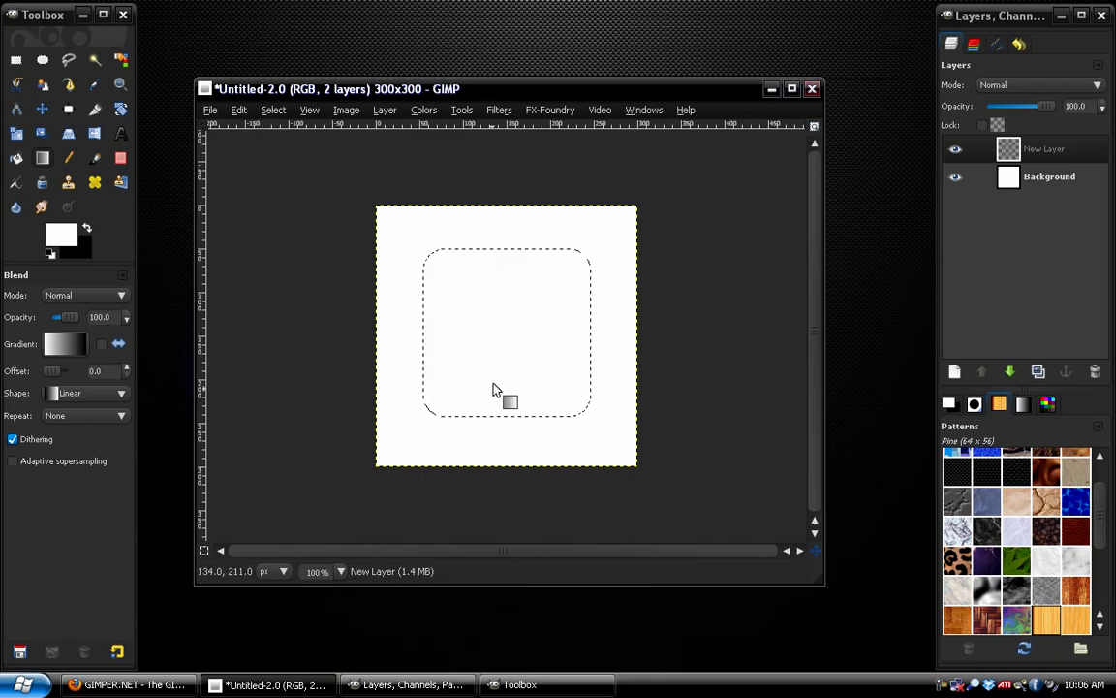
Fill the rounded selection with a vertical linear gradient from white down to grey, and clear the selection
drag(505, 250, 505, 645)
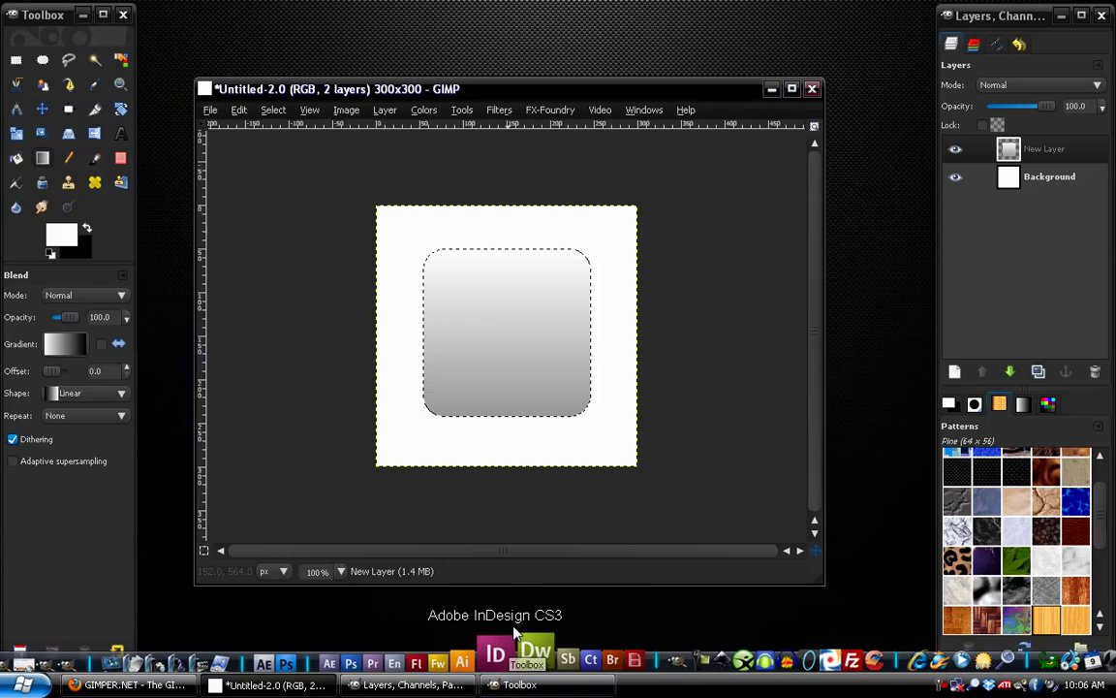
click(274, 109)
click(289, 142)
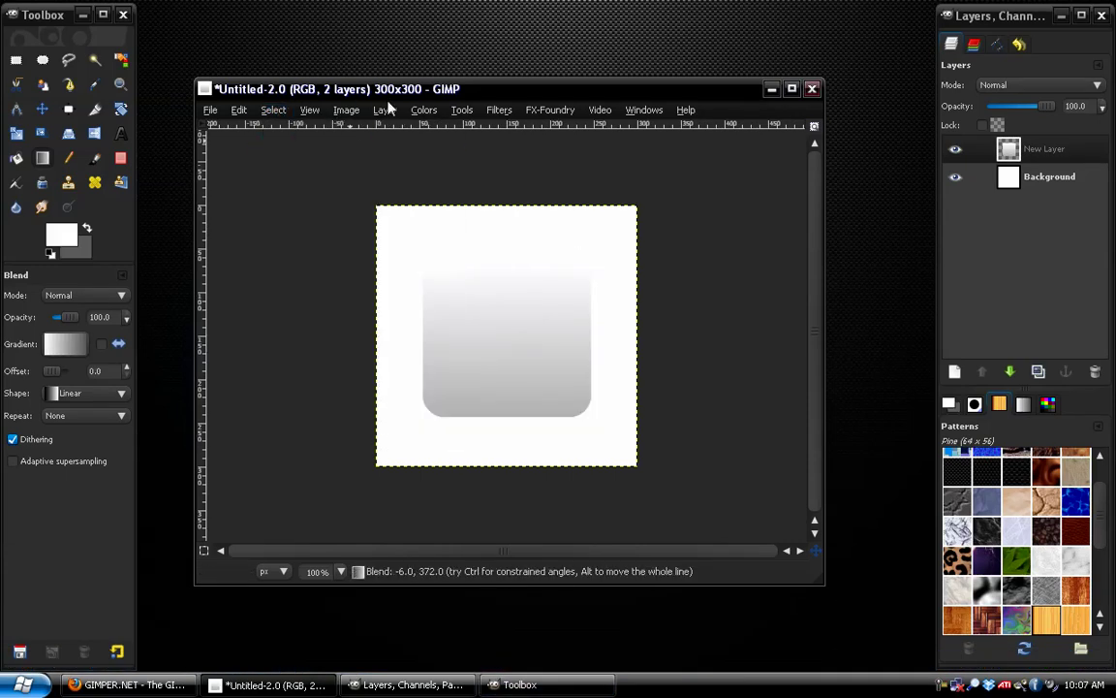
Autocrop the gradient square's layer and centre it horizontally and vertically on the canvas
click(384, 109)
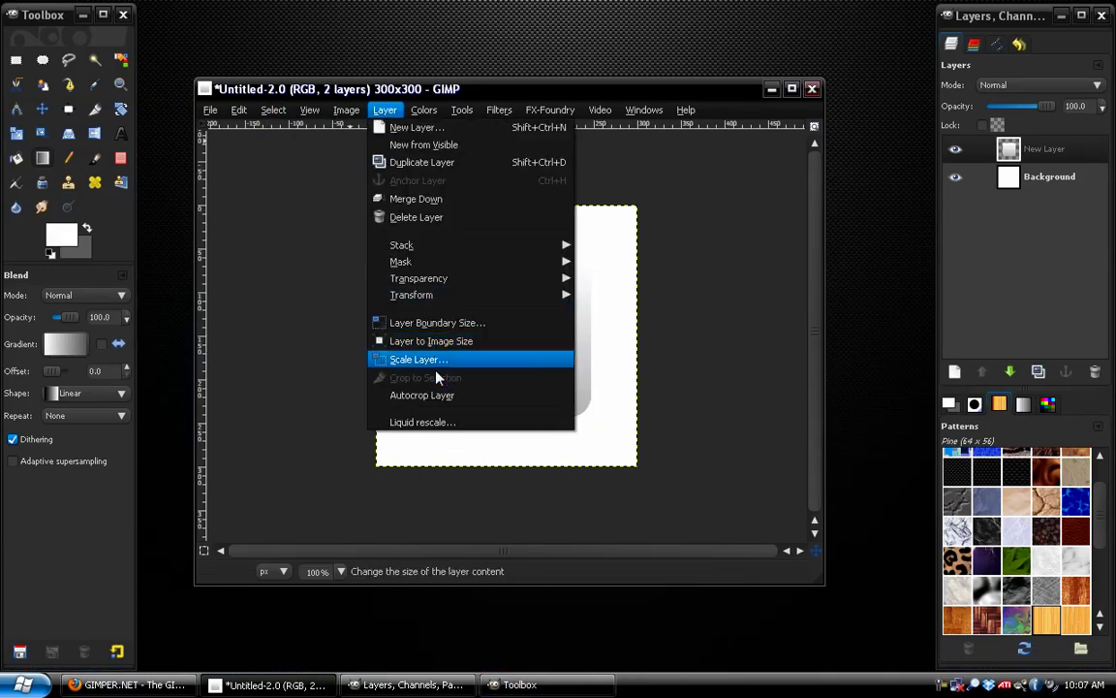
click(441, 395)
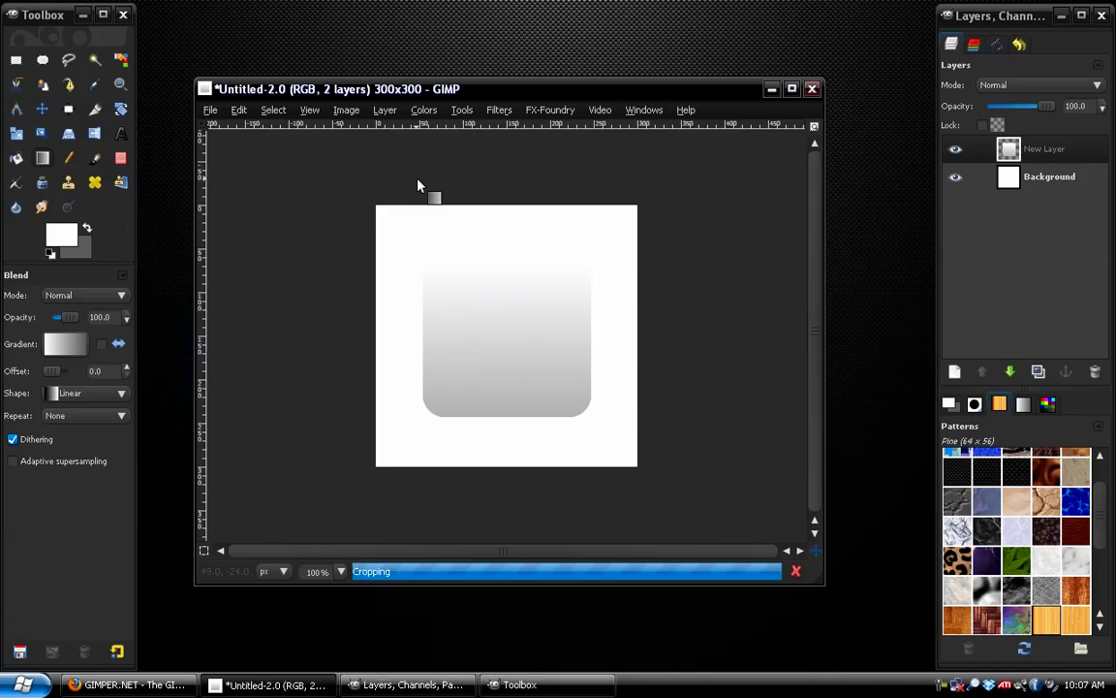
click(68, 111)
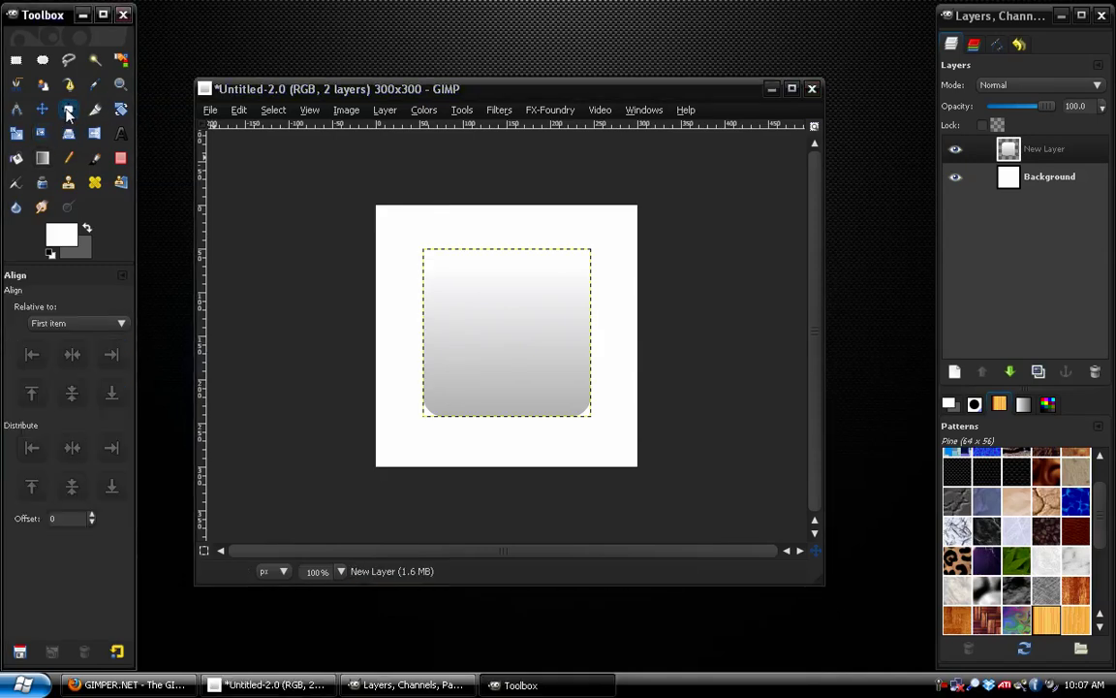
click(523, 324)
click(72, 354)
click(72, 393)
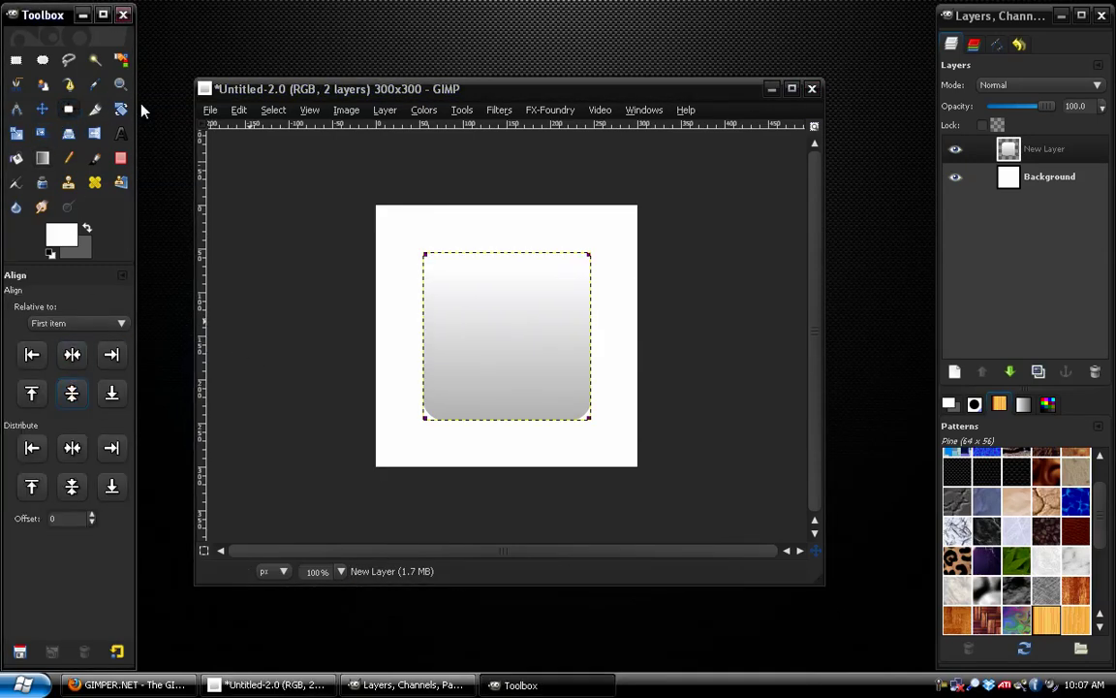
Fill the Background layer with a light blue foreground colour
key(m)
click(1054, 182)
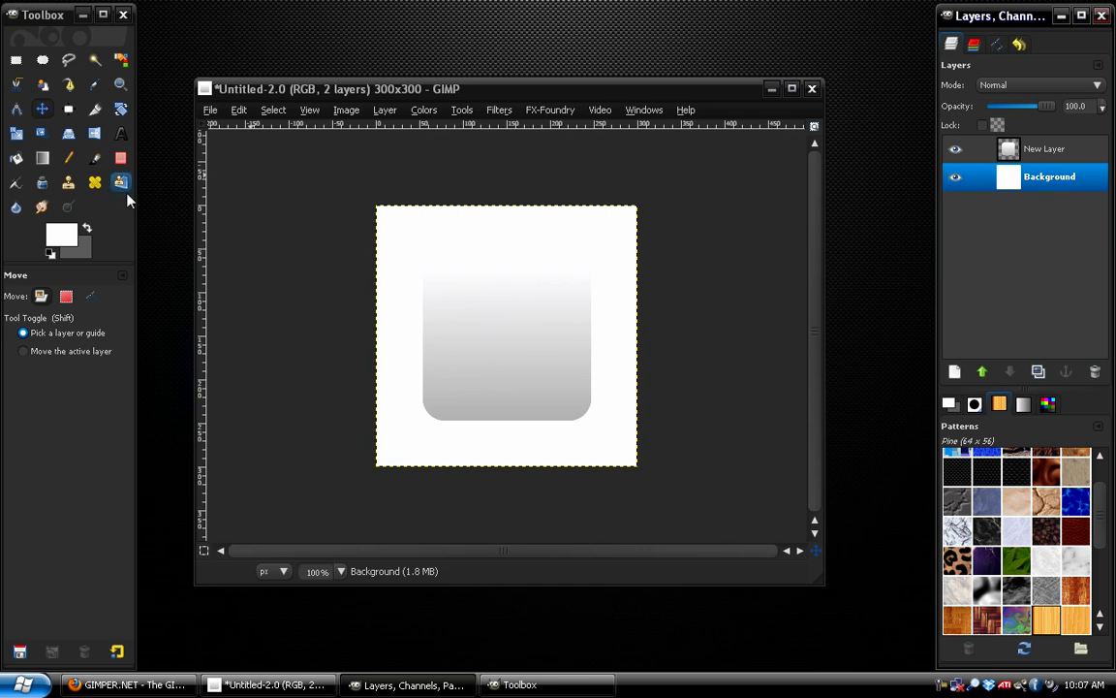
click(70, 233)
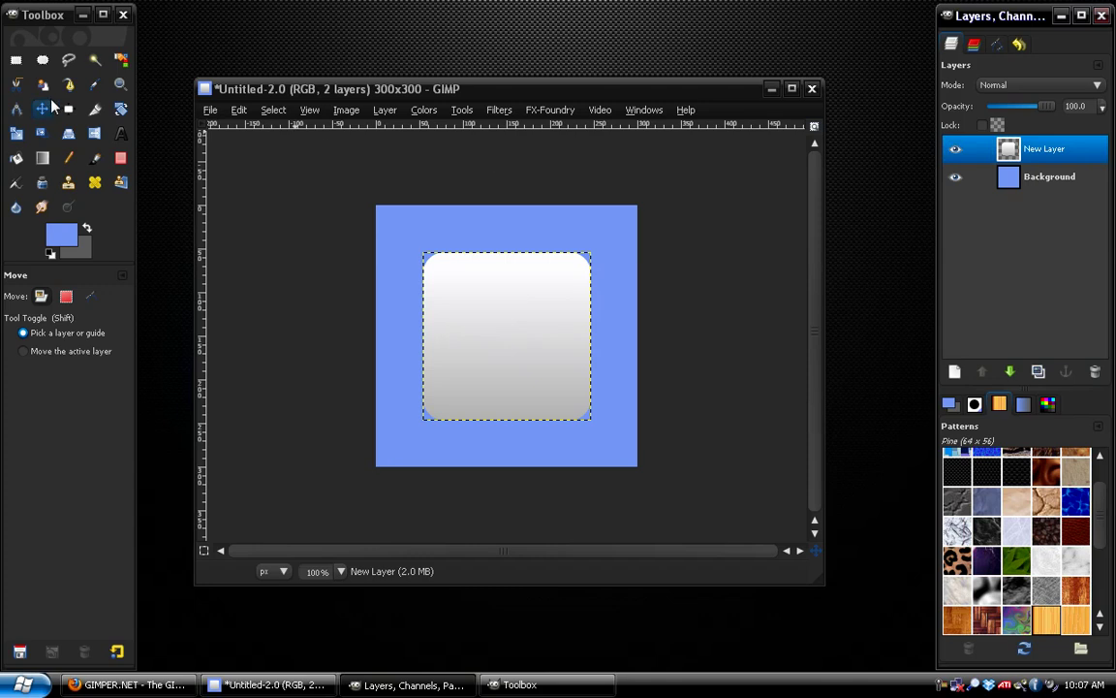
Add a transparent 300 × 300 px layer and draw an elliptical selection about 121 × 82 px in the square's upper half
click(954, 373)
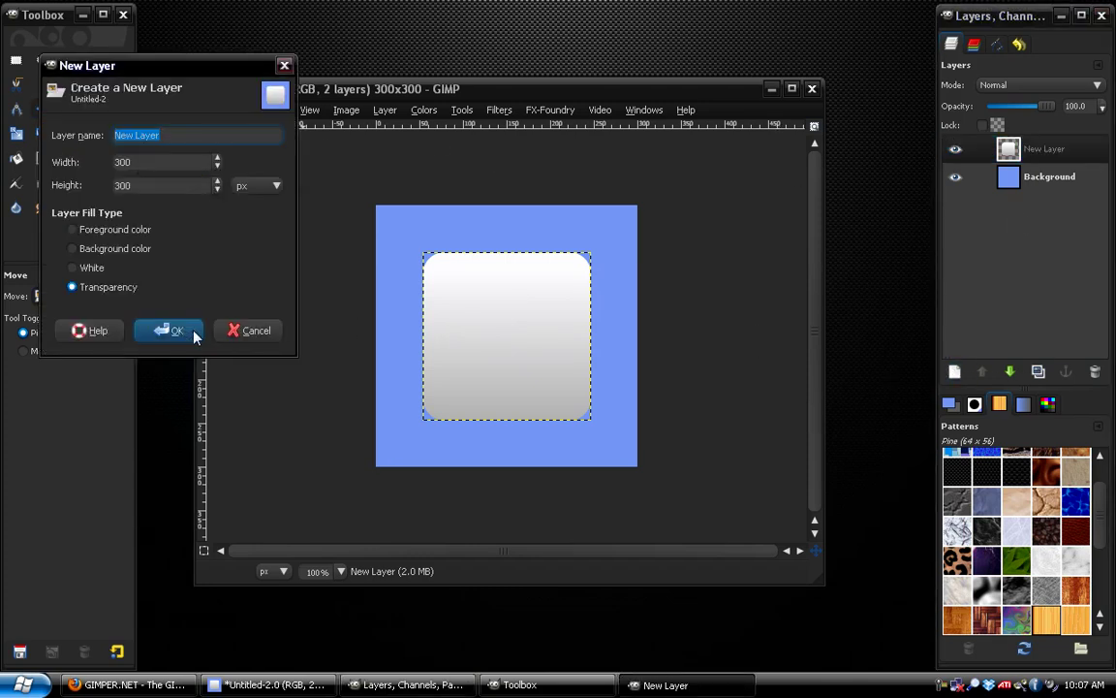
click(169, 326)
click(43, 62)
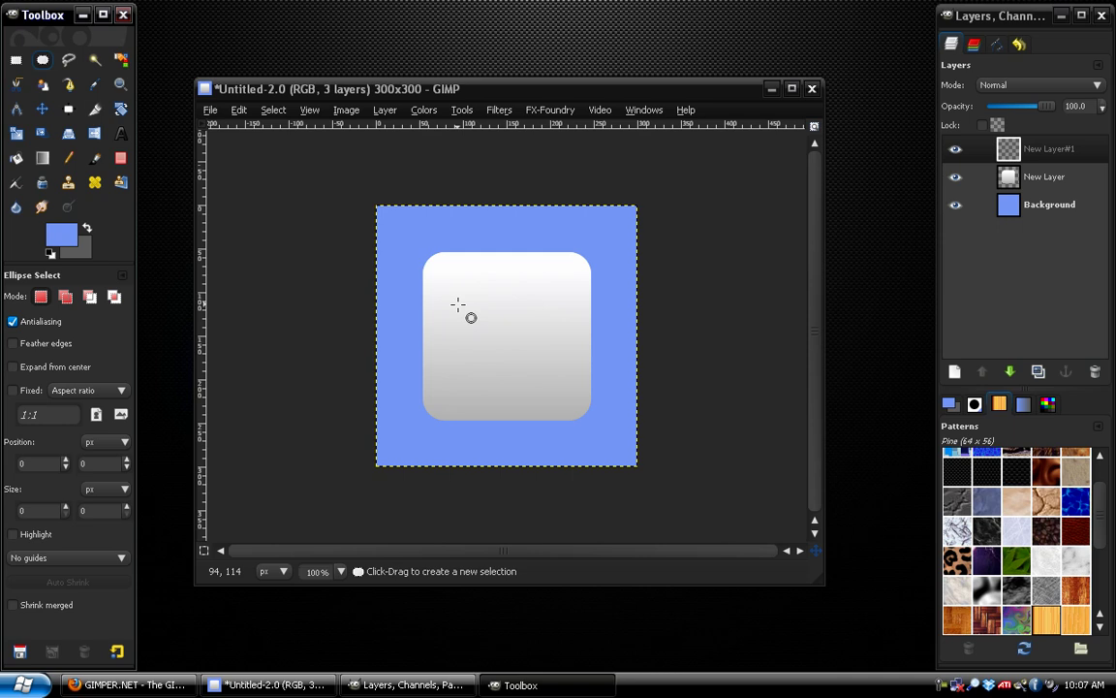
drag(452, 304, 554, 374)
drag(501, 340, 506, 318)
click(506, 318)
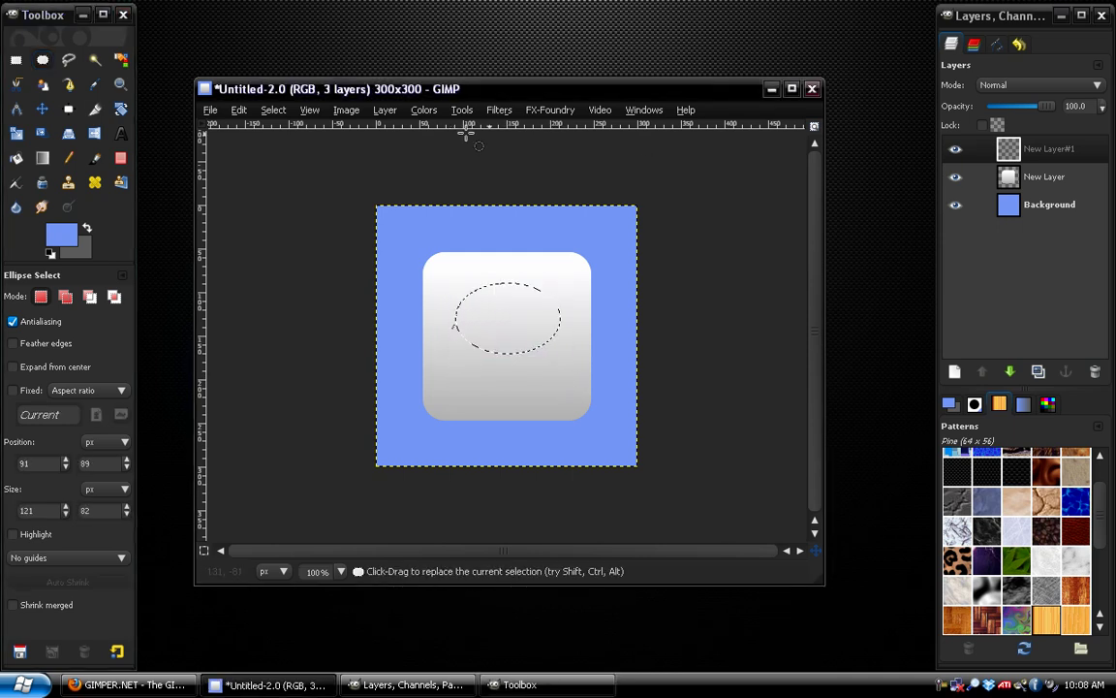
Fill the elliptical selection with the dark grey background colour and clear the selection
click(240, 110)
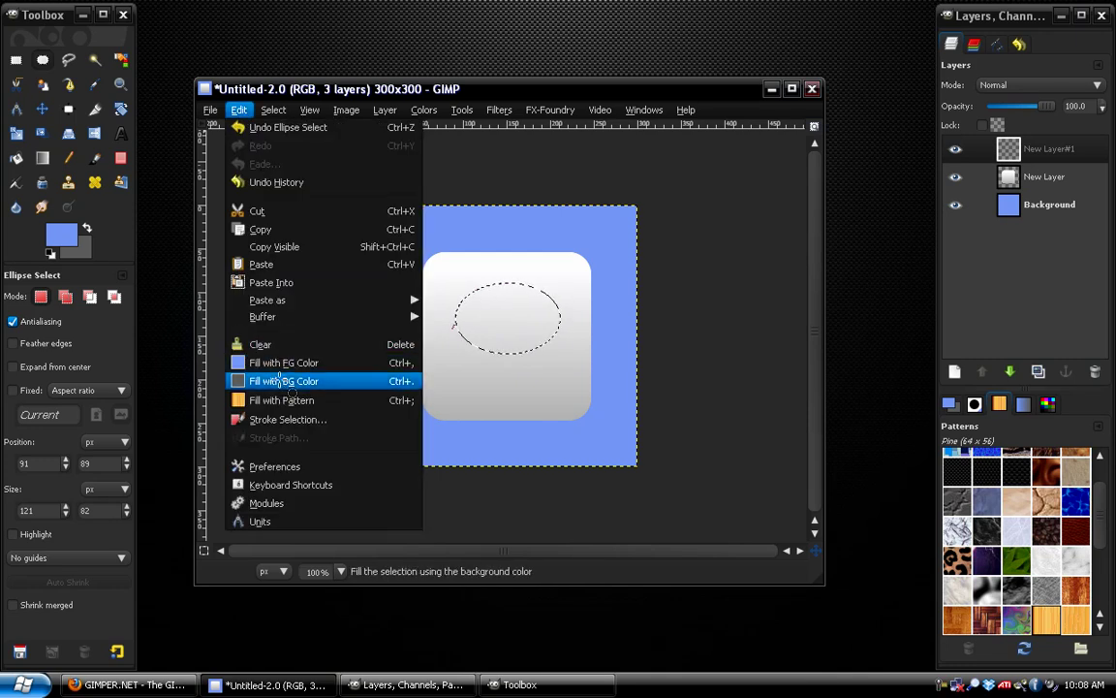
click(257, 377)
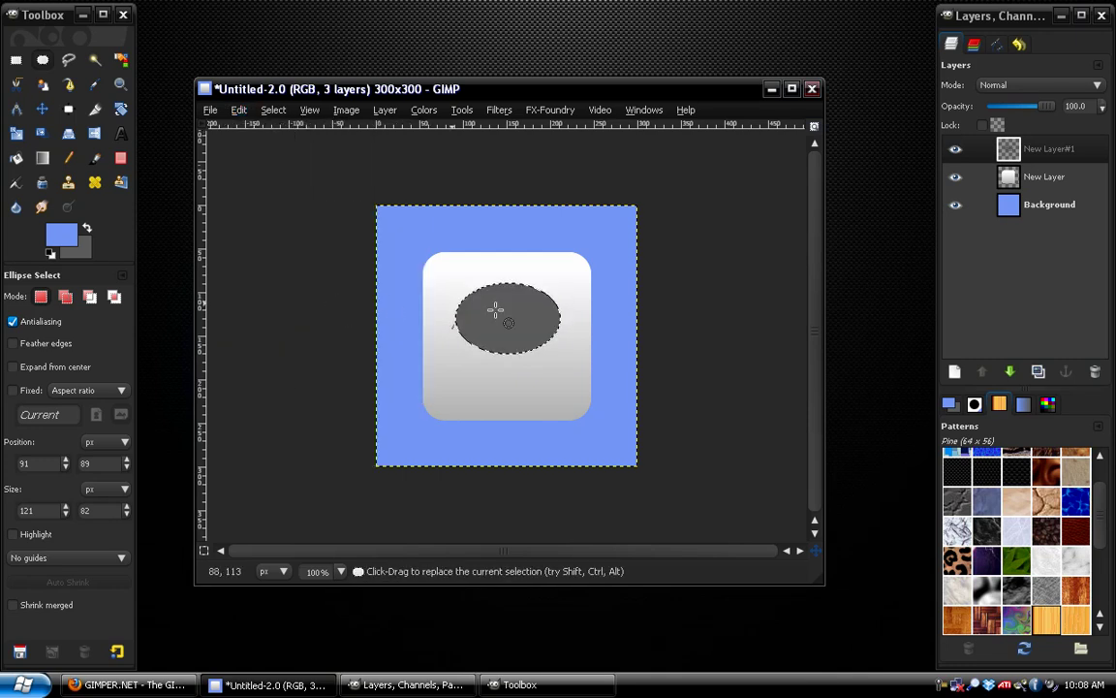
click(273, 110)
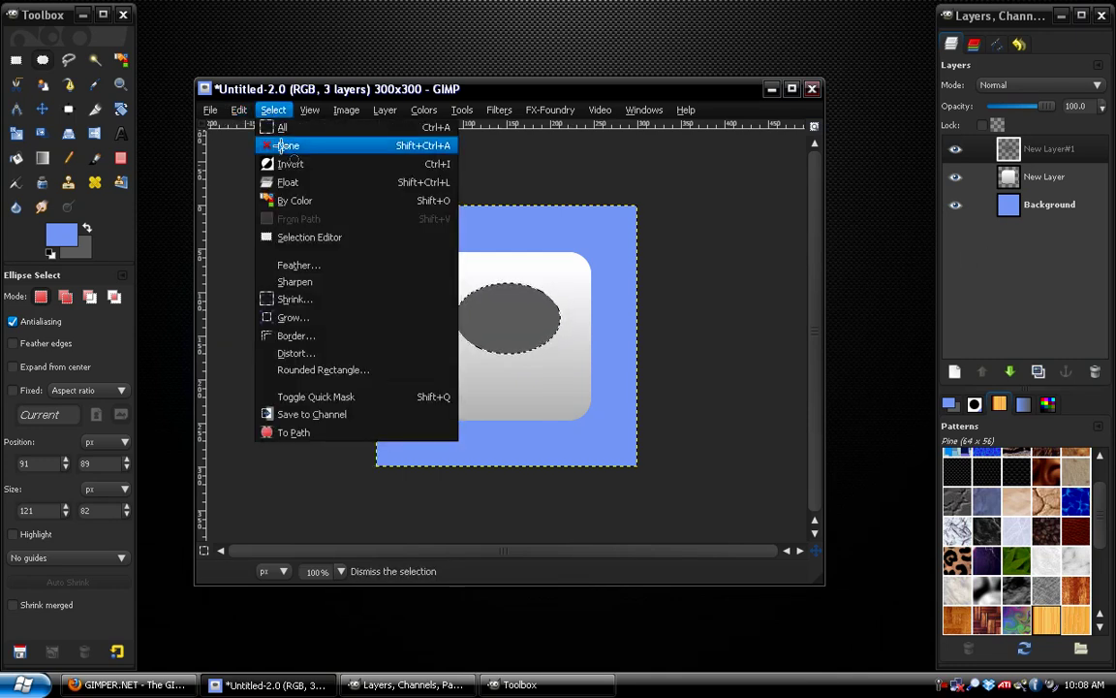
click(281, 145)
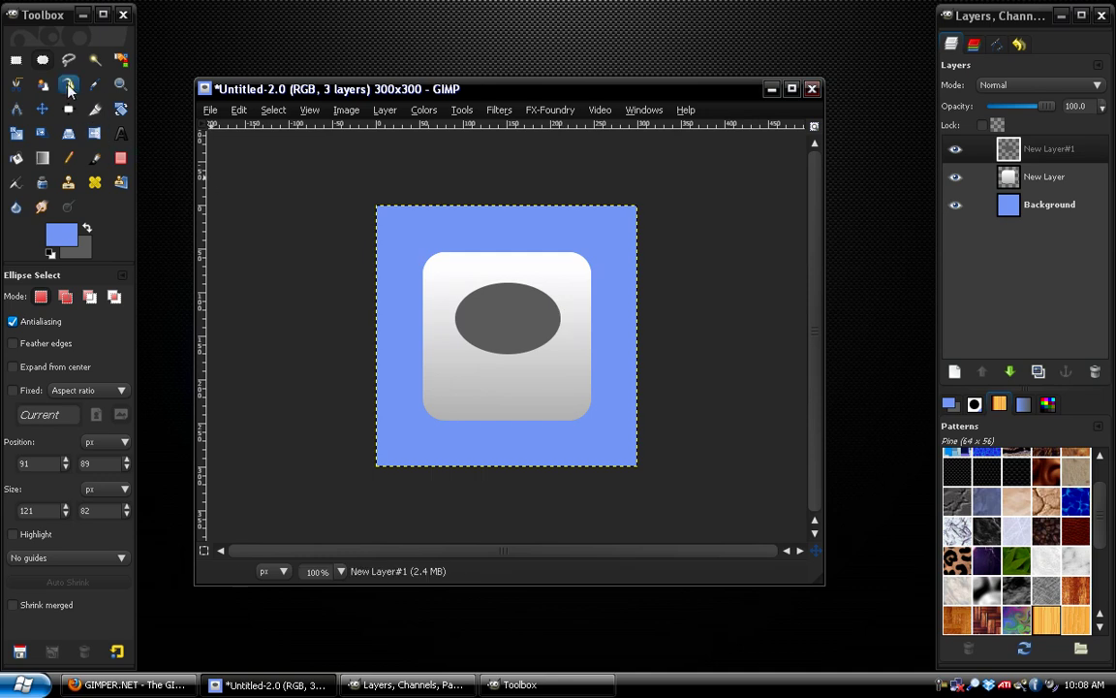
Draw a closed curved path for the speech bubble's tail, extending from the ellipse's lower-left edge and overlapping its interior
click(69, 85)
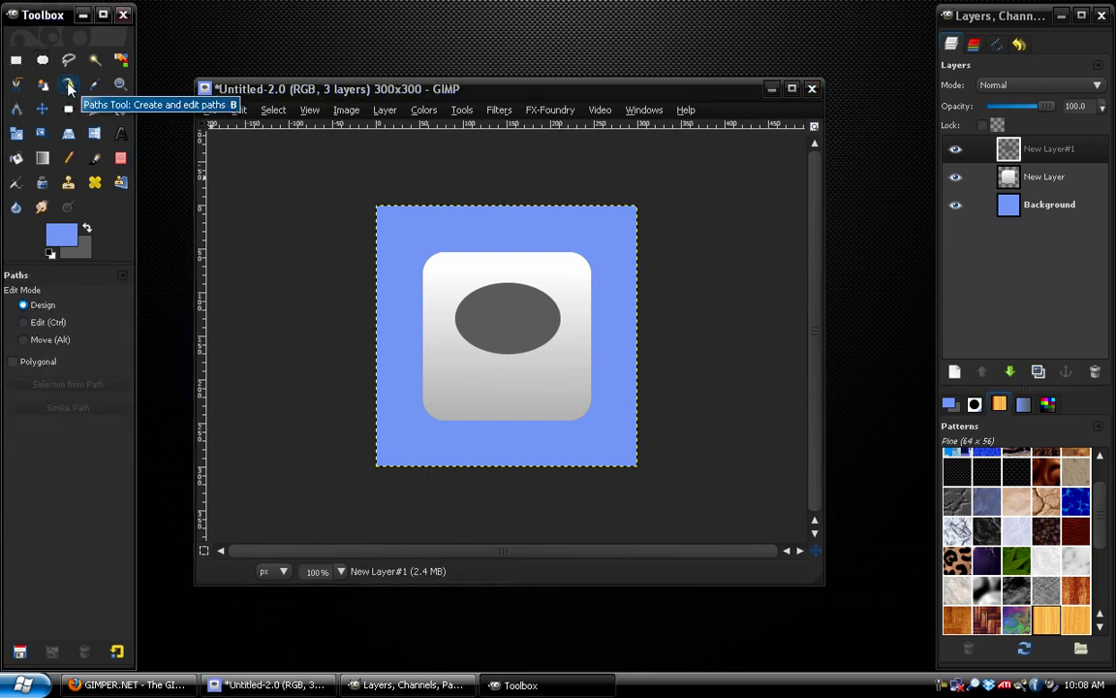
key(2)
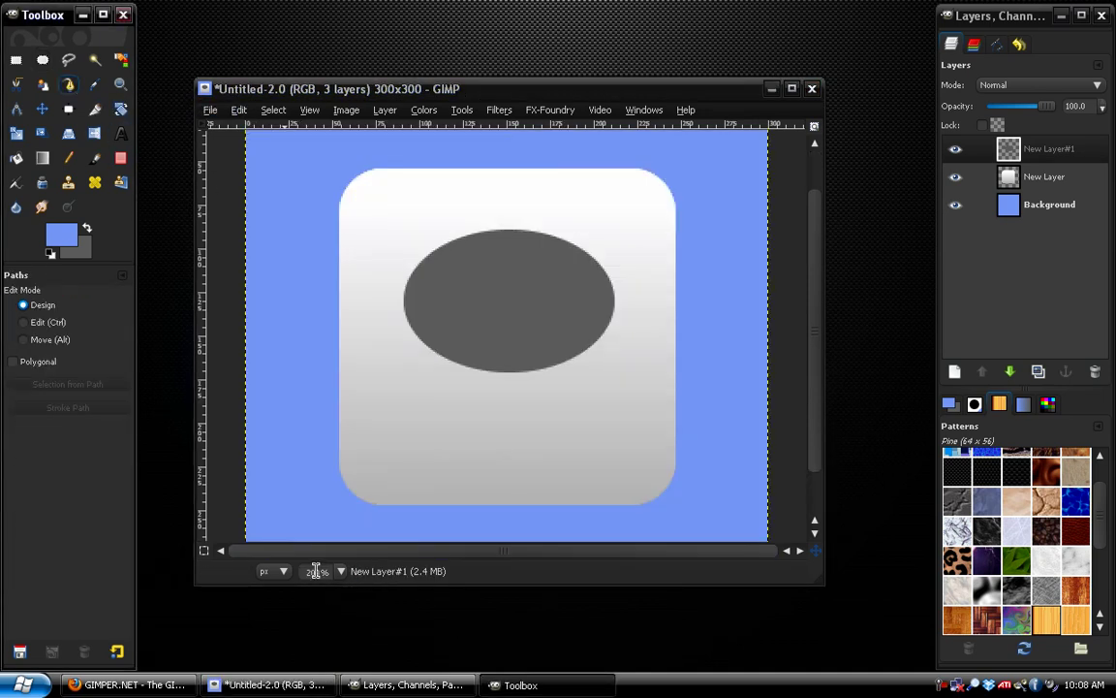
key(3)
key(ctrl+j)
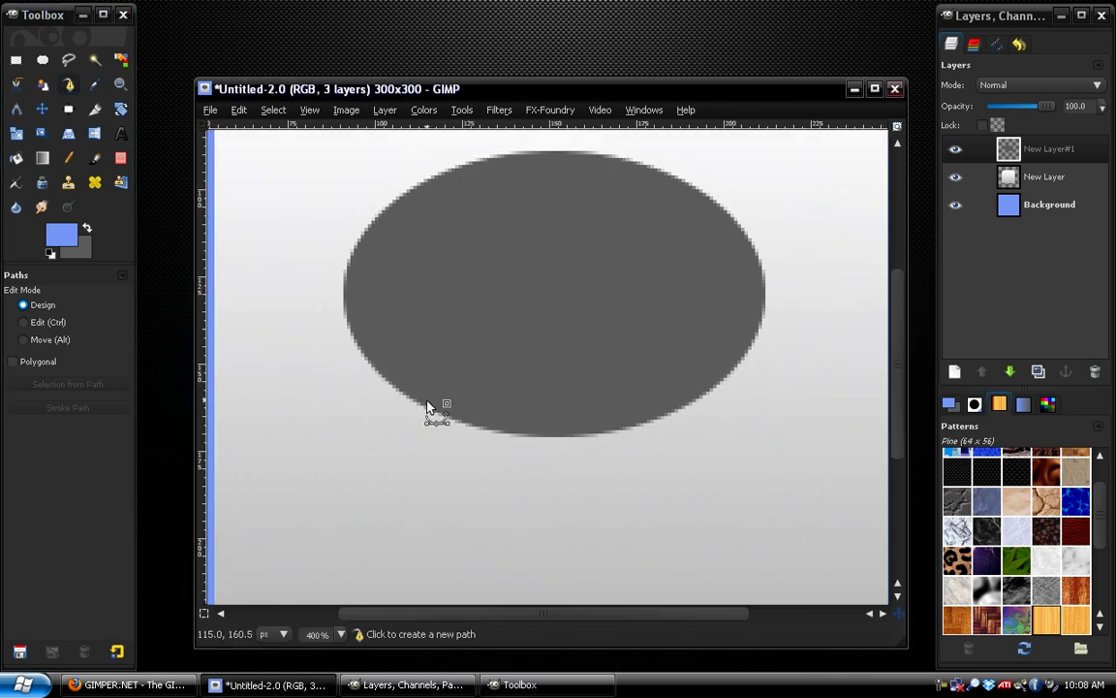
click(402, 387)
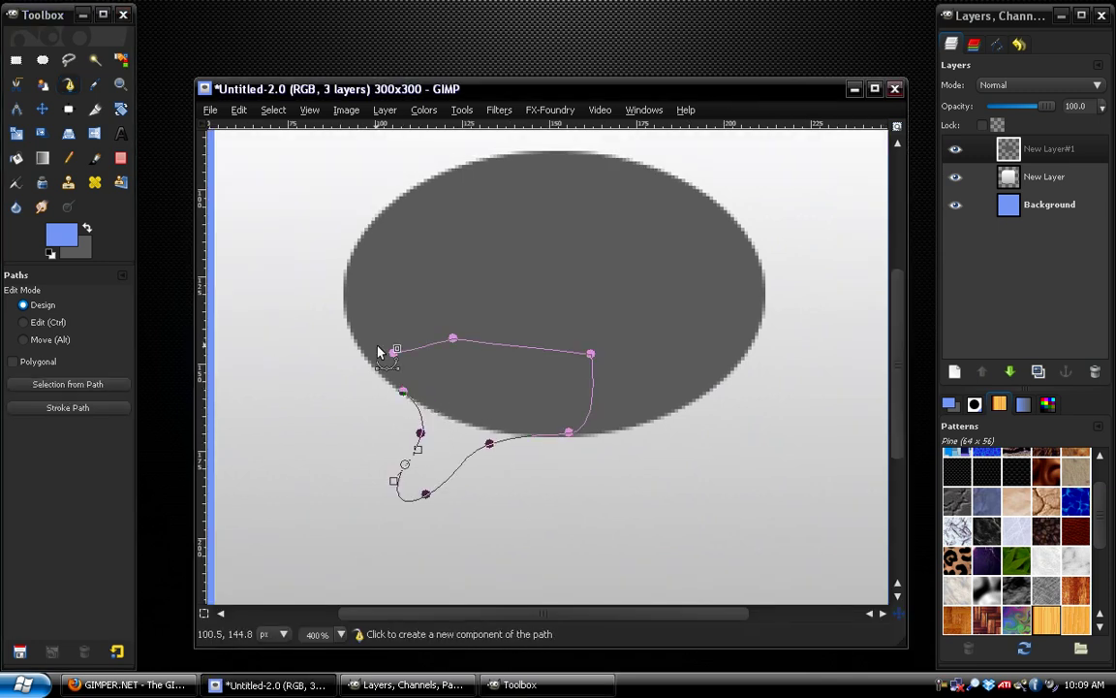
Convert the tail path to a selection, fill it with the dark grey background colour and clear the selection
key(shift+v)
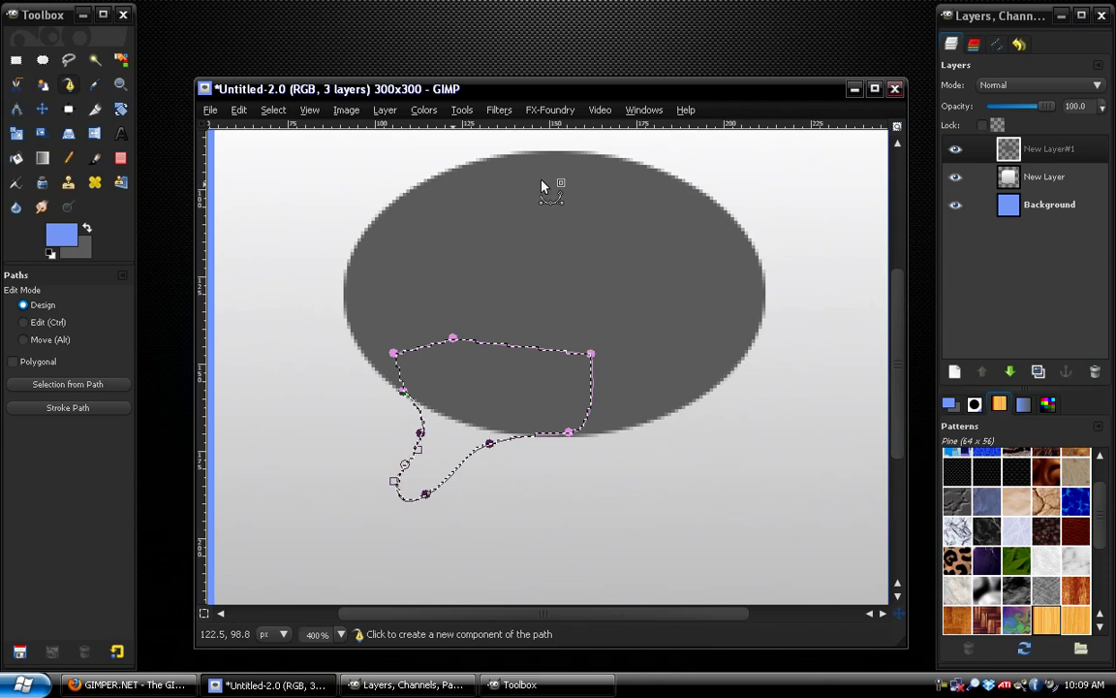
click(248, 111)
click(260, 381)
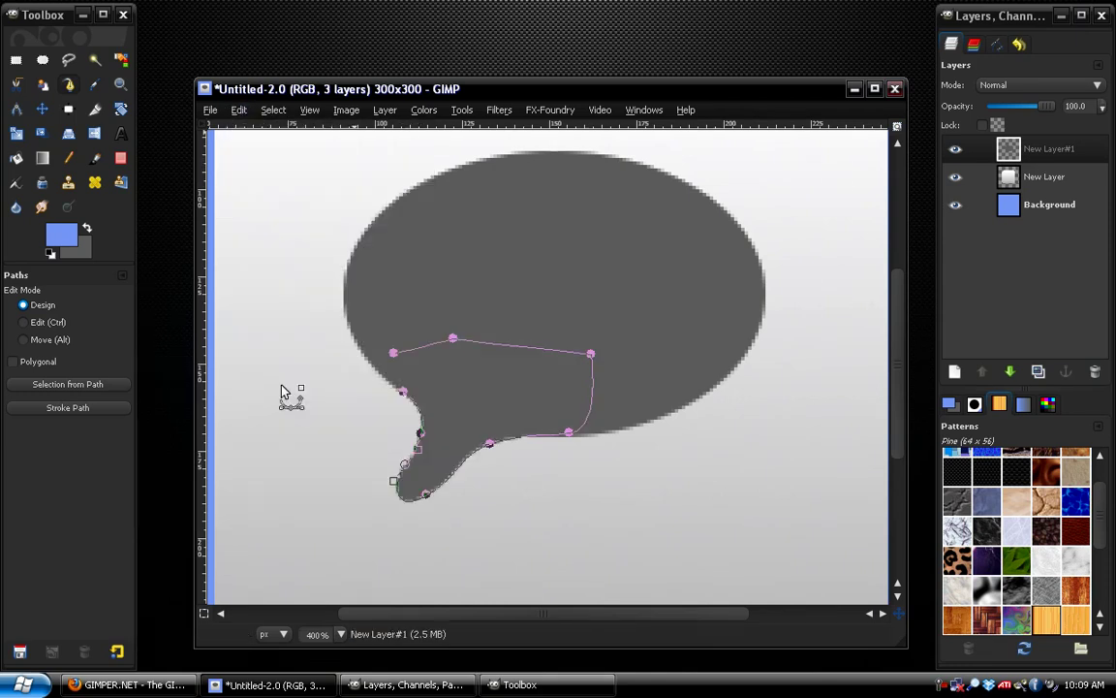
click(273, 110)
click(286, 144)
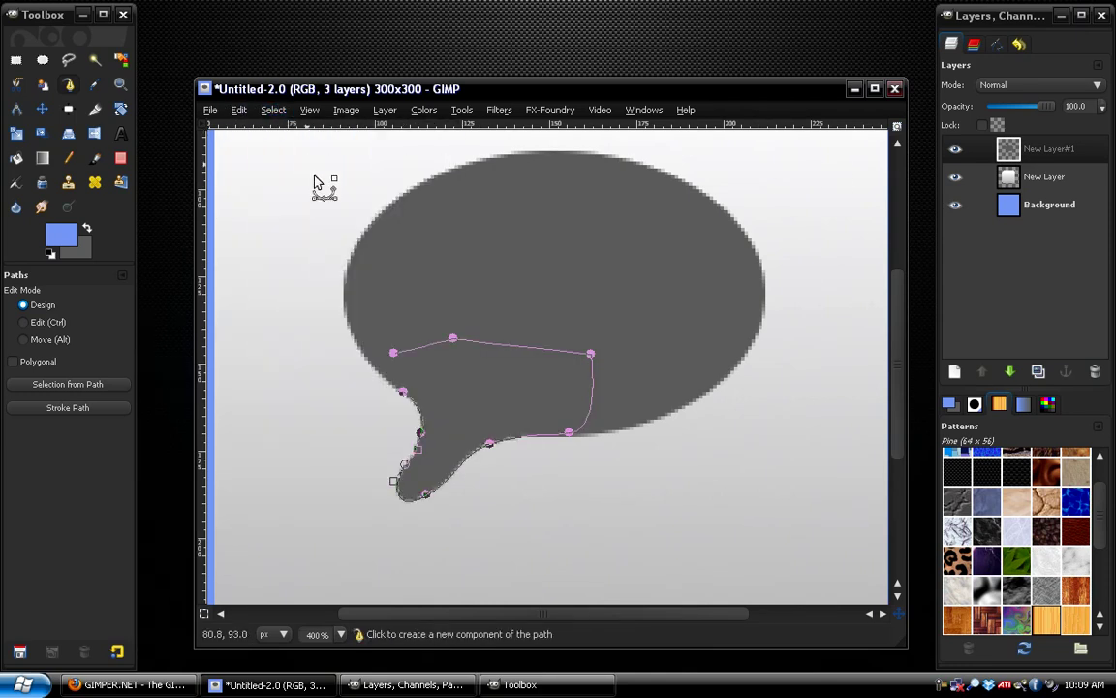
click(43, 110)
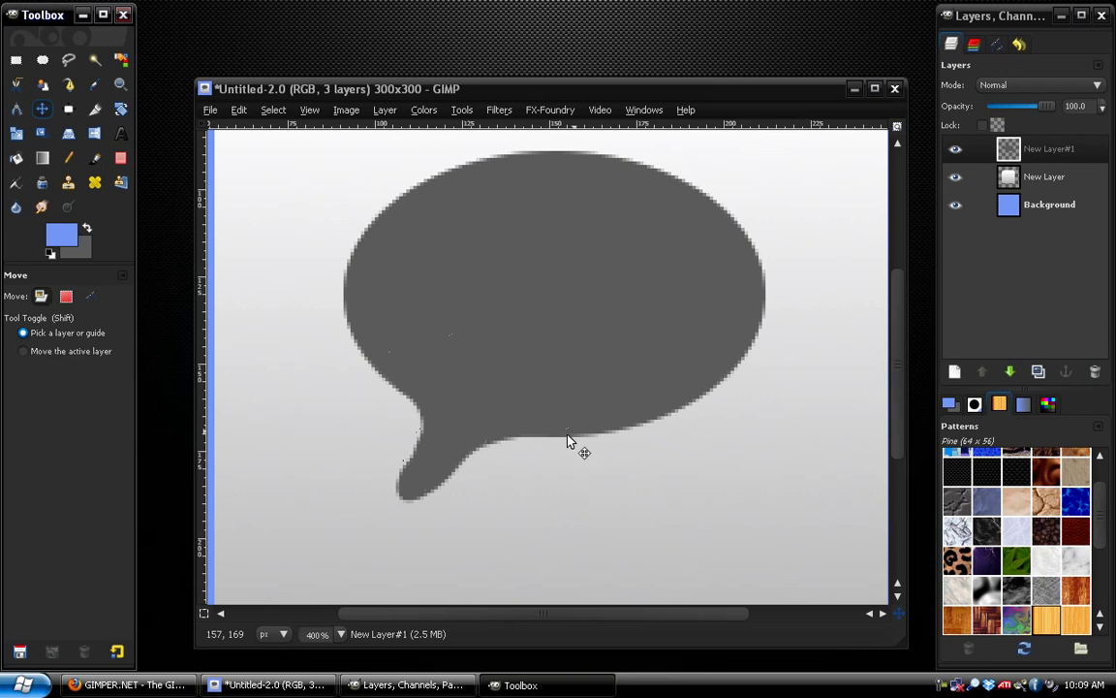
scroll(314, 639, down, 1)
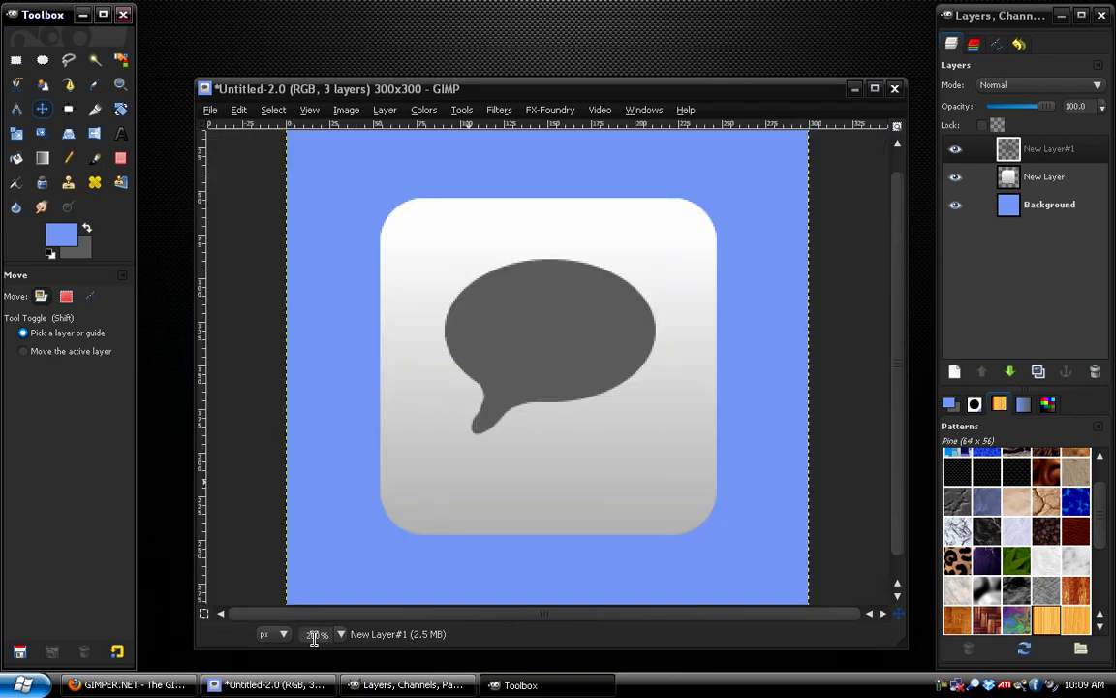
Autocrop the speech bubble layer and align it to the horizontal and vertical centre of the image
scroll(314, 634, down, 1)
scroll(314, 634, up, 1)
click(385, 110)
click(435, 397)
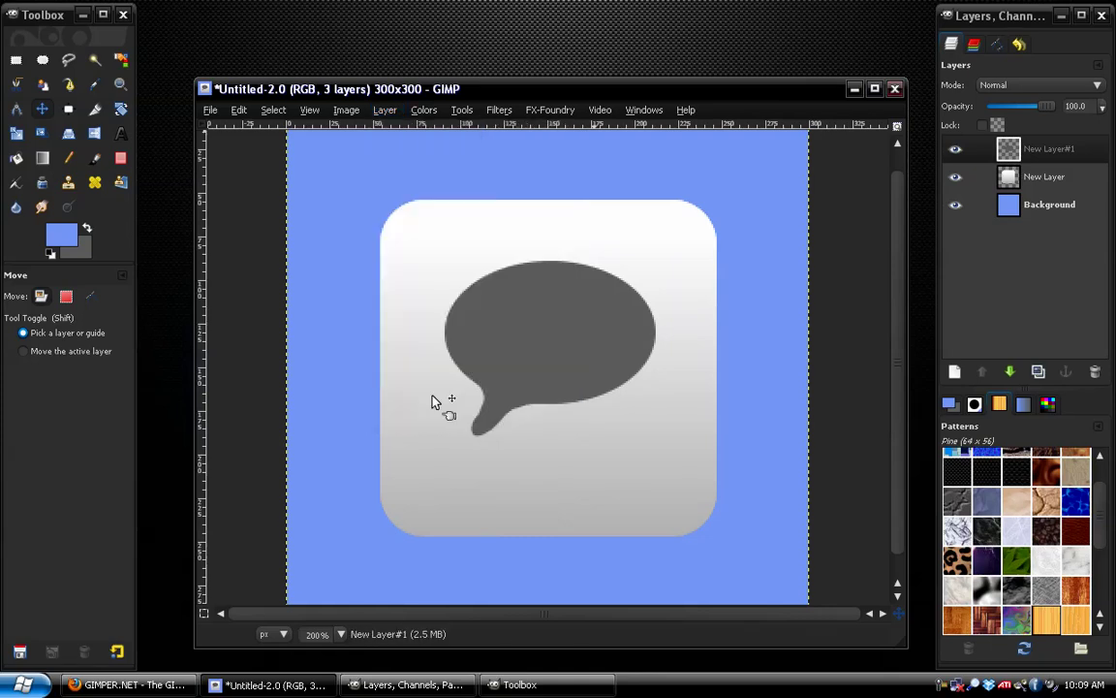
key(q)
click(481, 324)
click(72, 355)
click(71, 393)
Expand the speech bubble layer to the image size
click(418, 111)
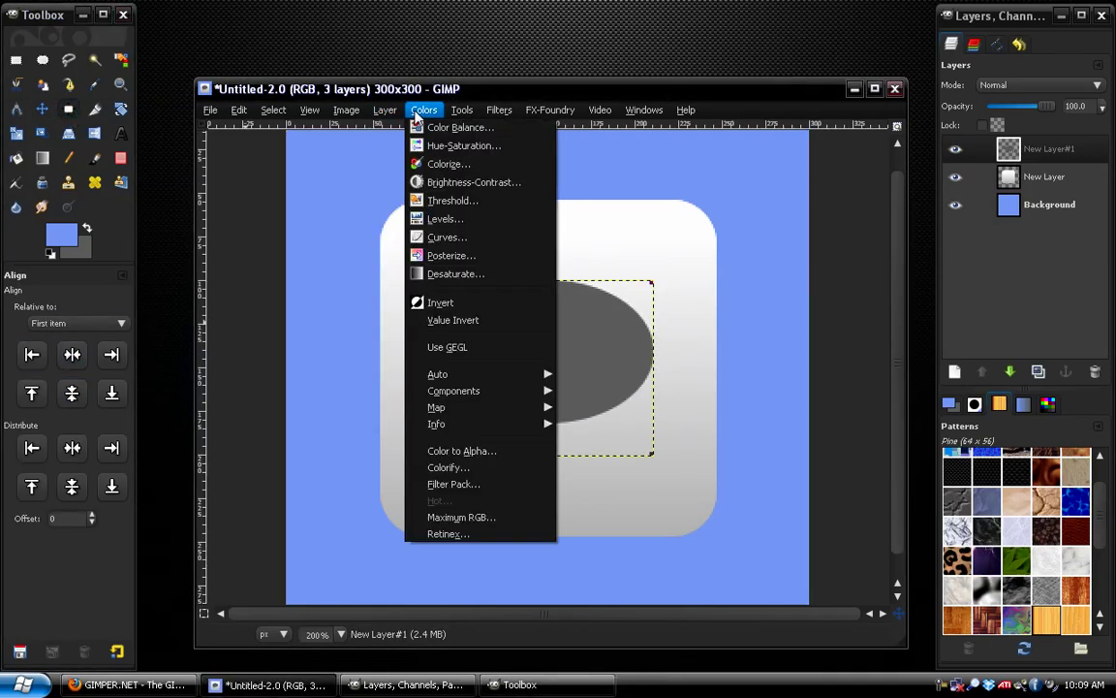
mouse_move(385, 110)
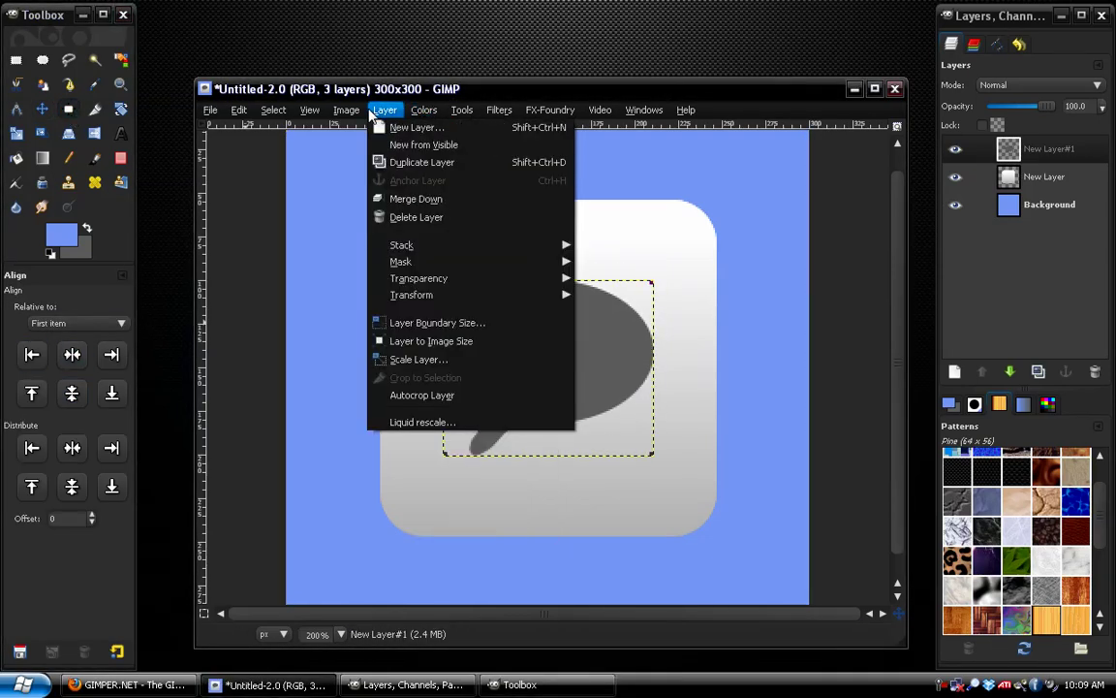
click(426, 341)
key(1)
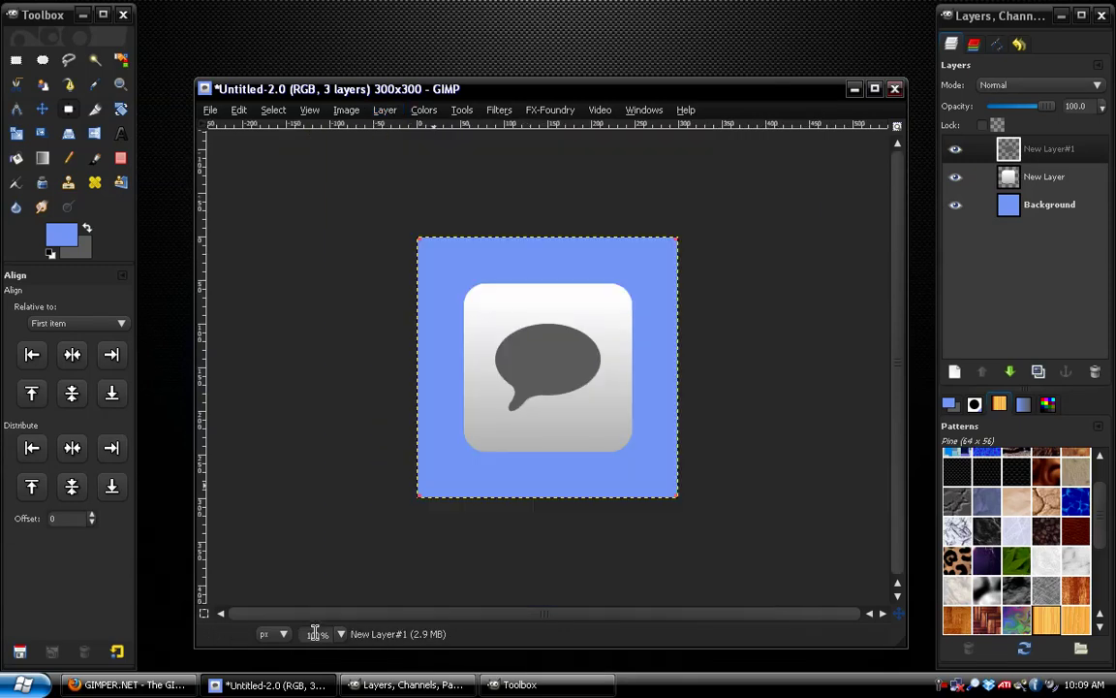
Hide the speech bubble layer and duplicate the gradient rounded-square layer
click(956, 152)
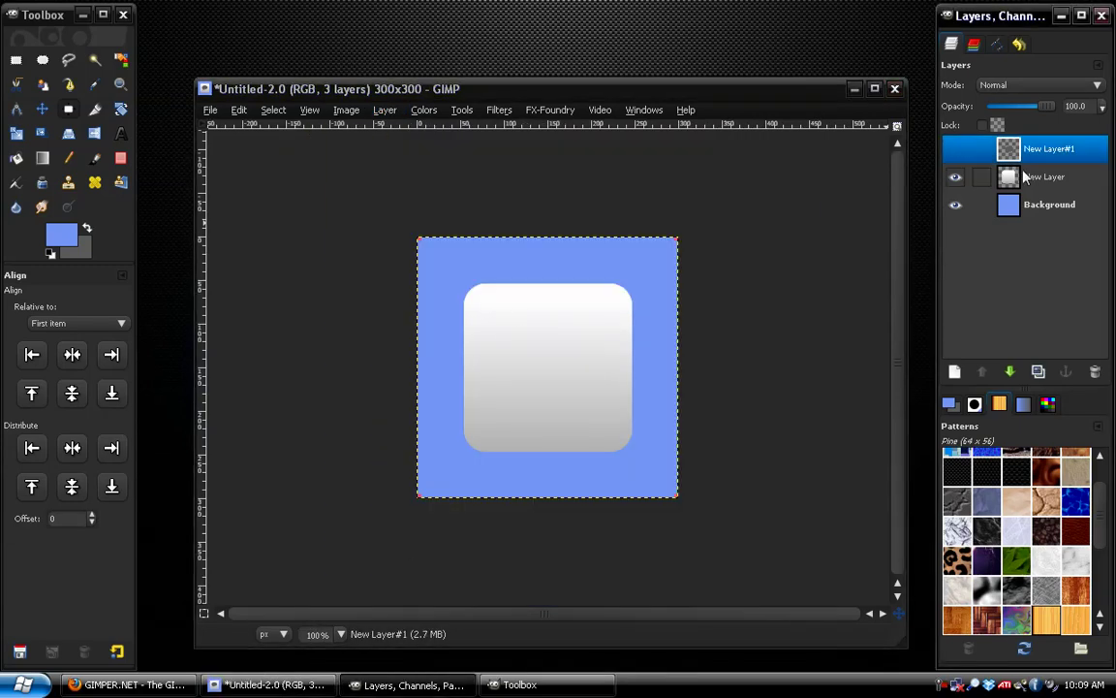
click(984, 180)
click(1040, 373)
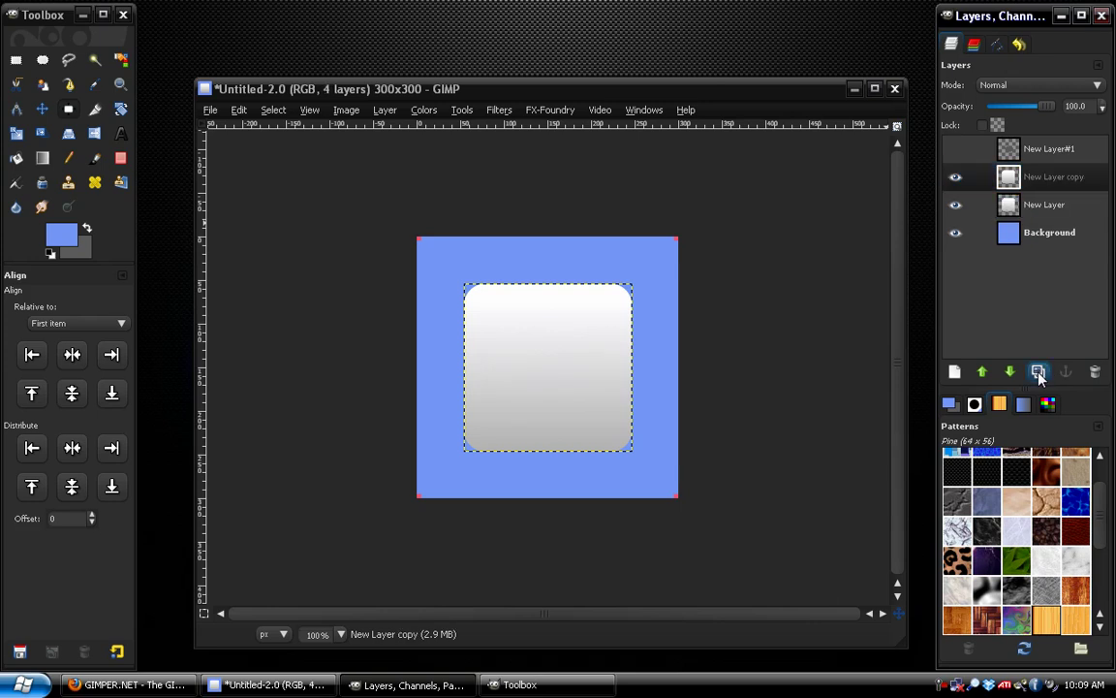
click(1056, 180)
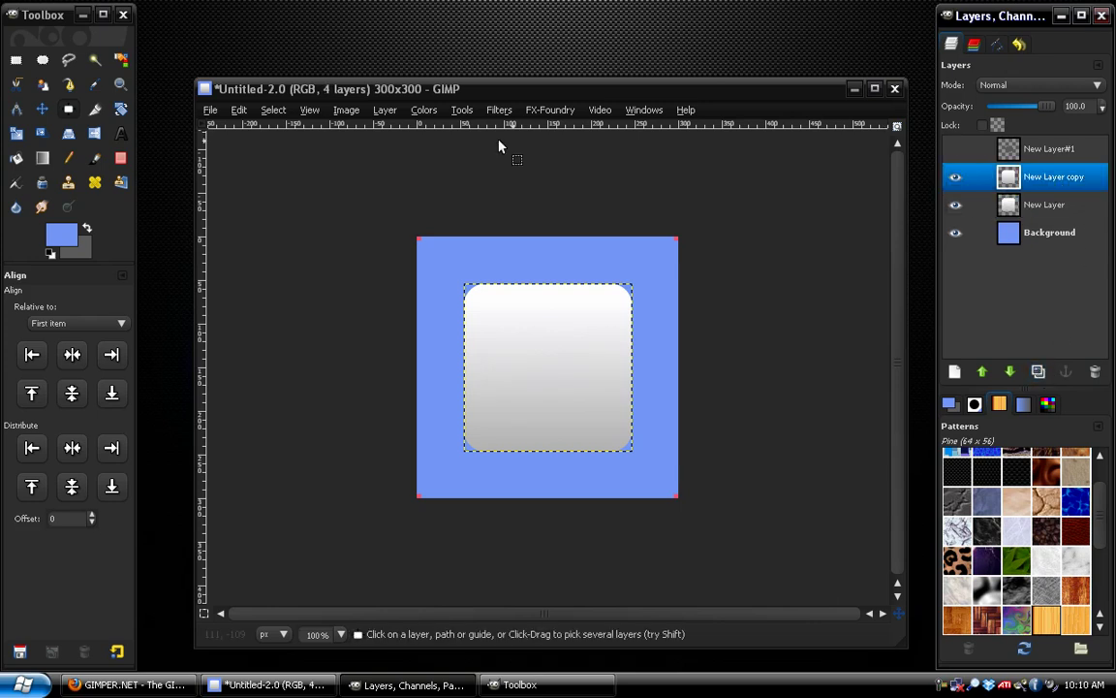
Create a selection from the speech bubble layer's alpha, hide that layer and make the rounded-square copy active
click(1003, 154)
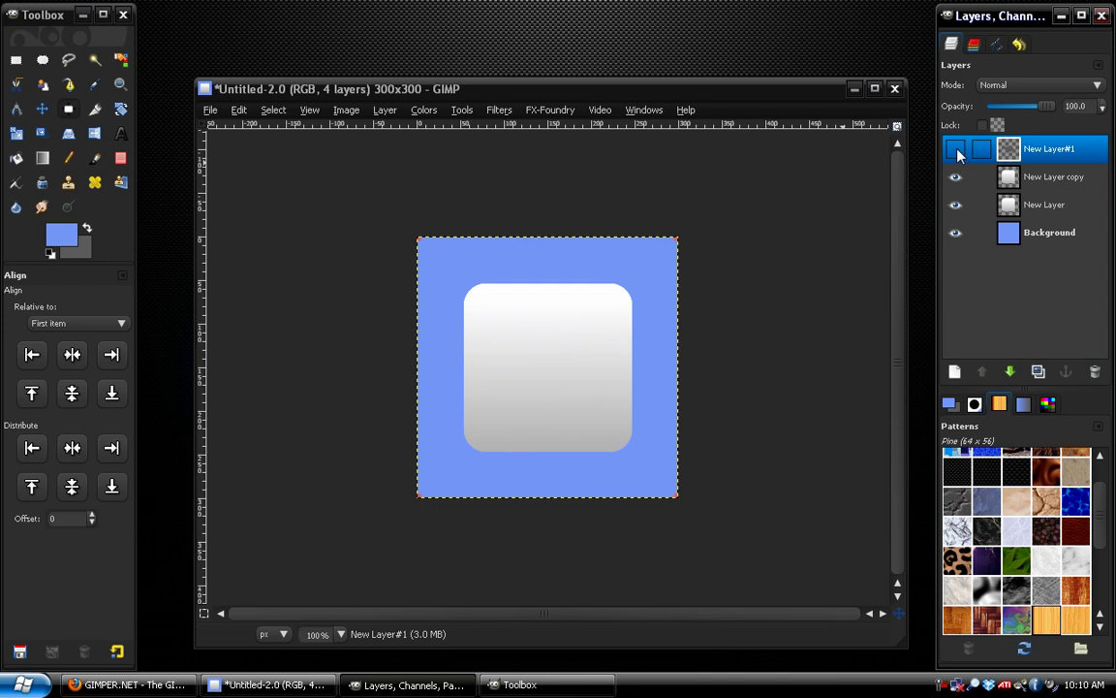
click(957, 150)
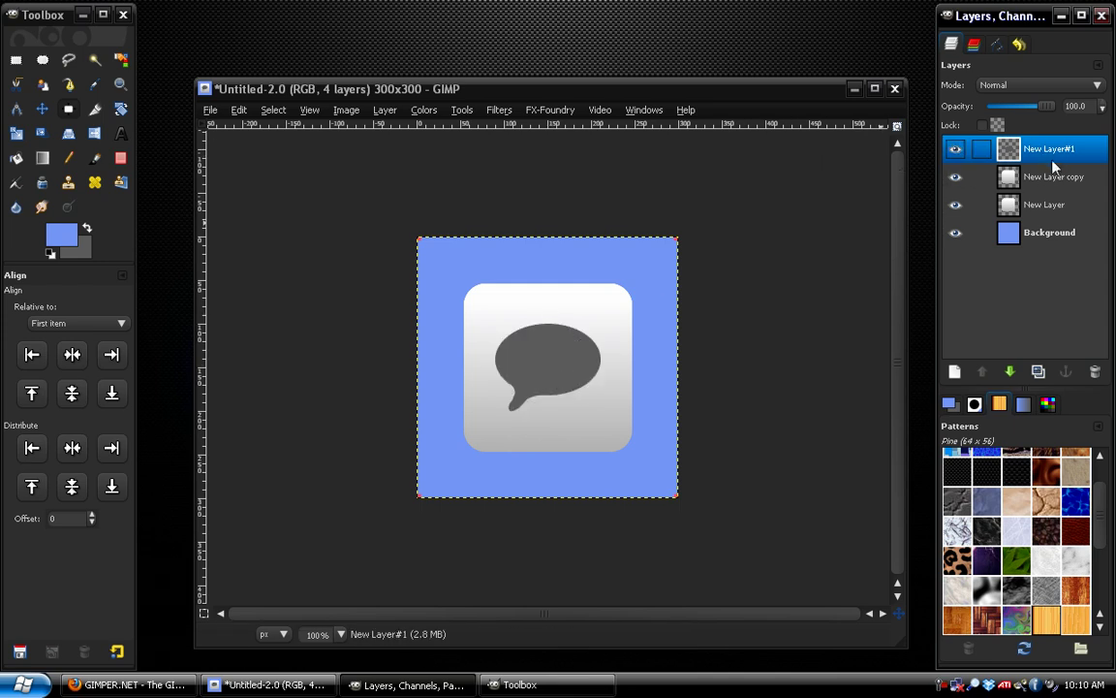
right_click(1051, 155)
click(969, 556)
click(956, 148)
click(1056, 177)
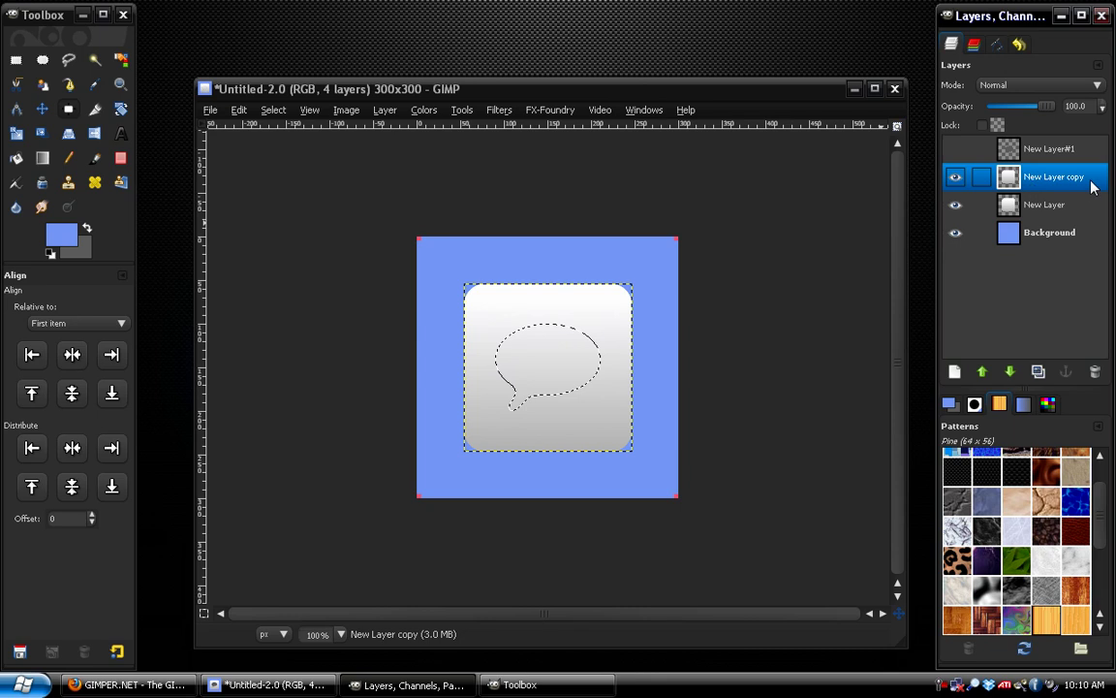
Clear the speech bubble shape out of the rounded-square copy, hide the original square layer and remove the selection
click(240, 113)
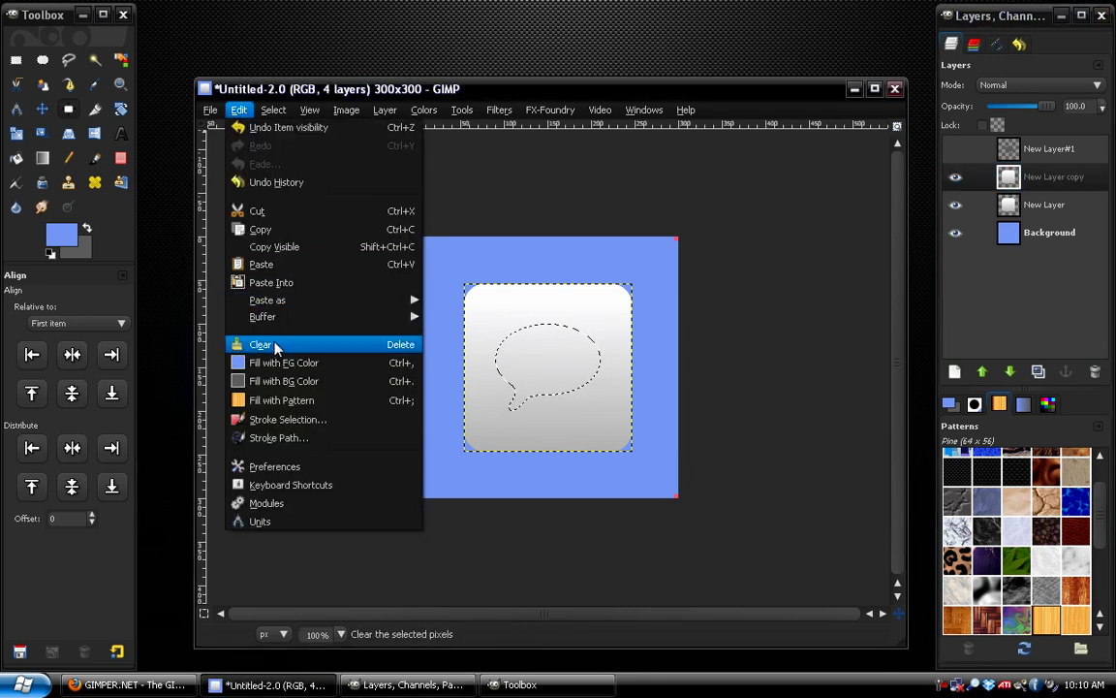
click(276, 347)
click(956, 205)
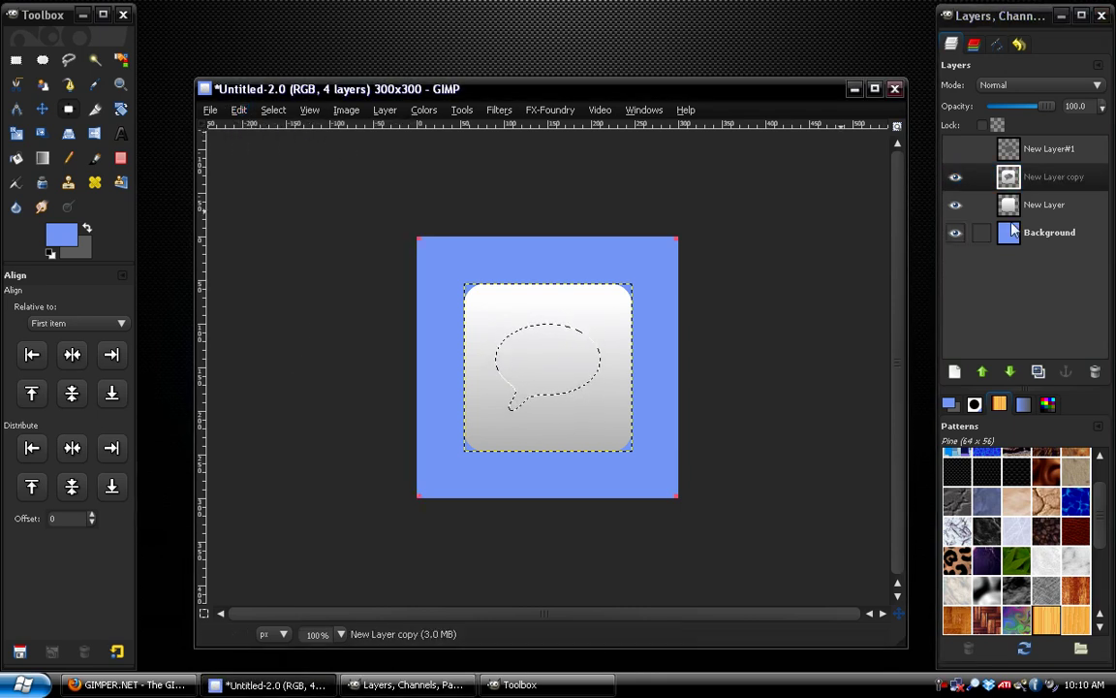
click(1056, 176)
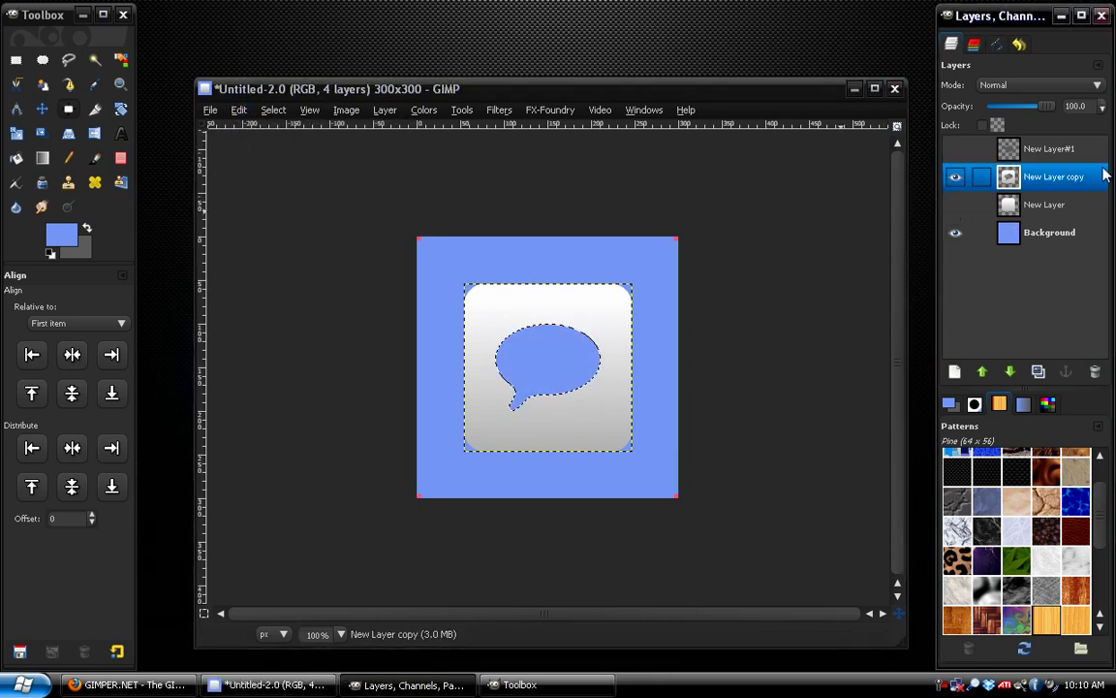
click(275, 111)
click(271, 144)
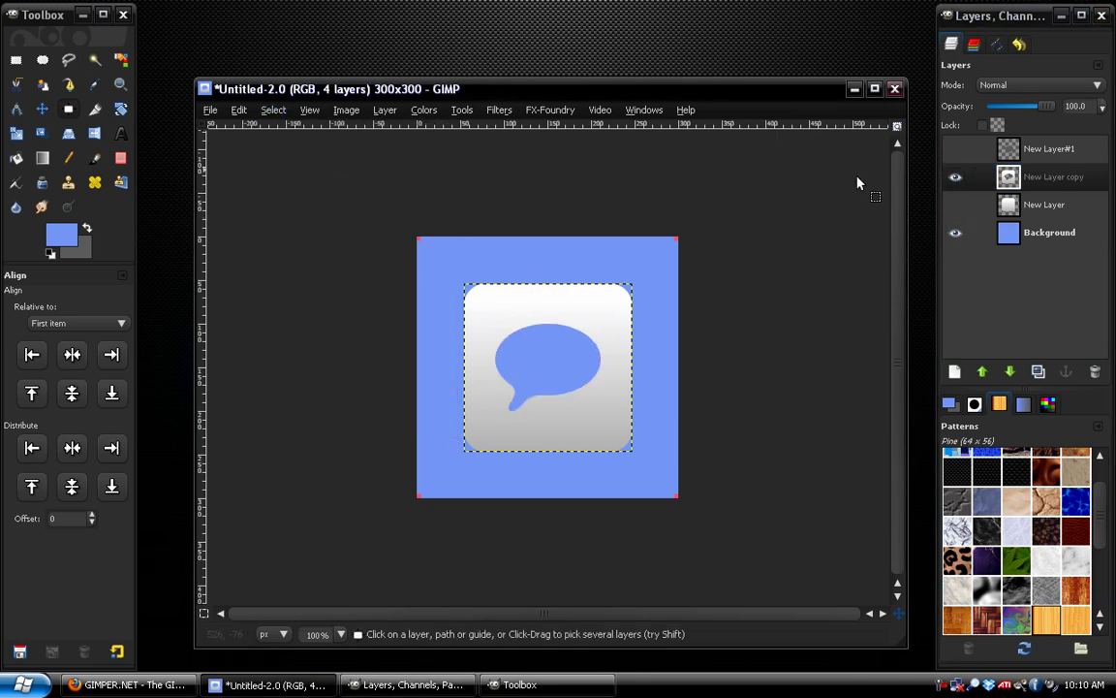
Show only the original rounded square above the Background and create a selection from its alpha
click(15, 59)
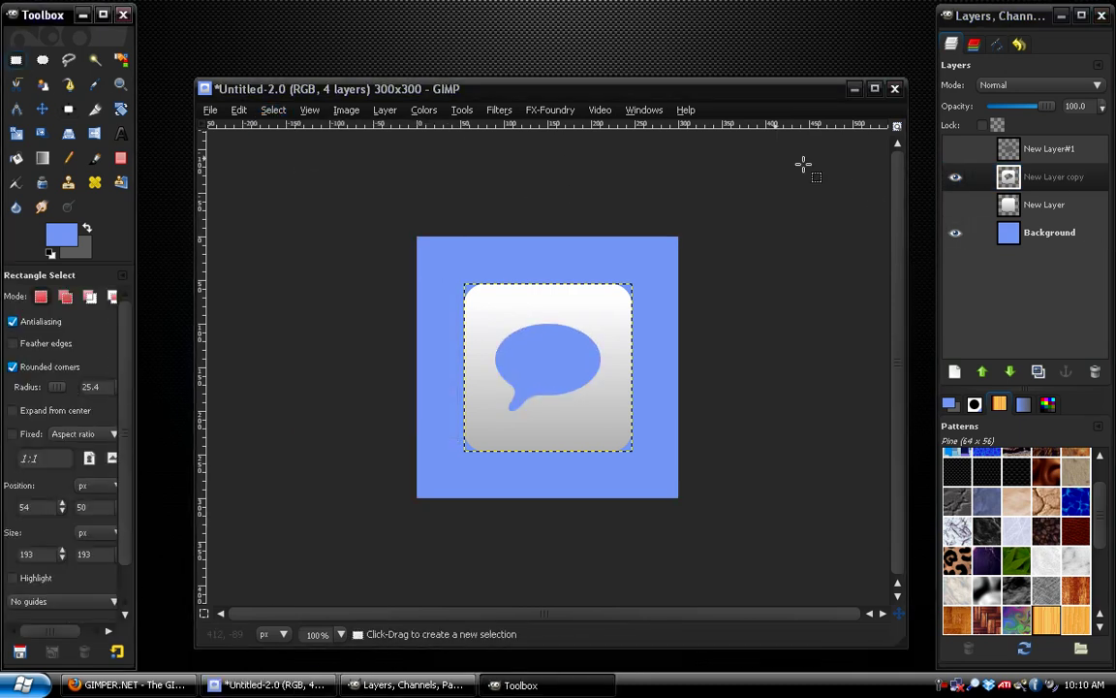
click(1041, 208)
click(956, 179)
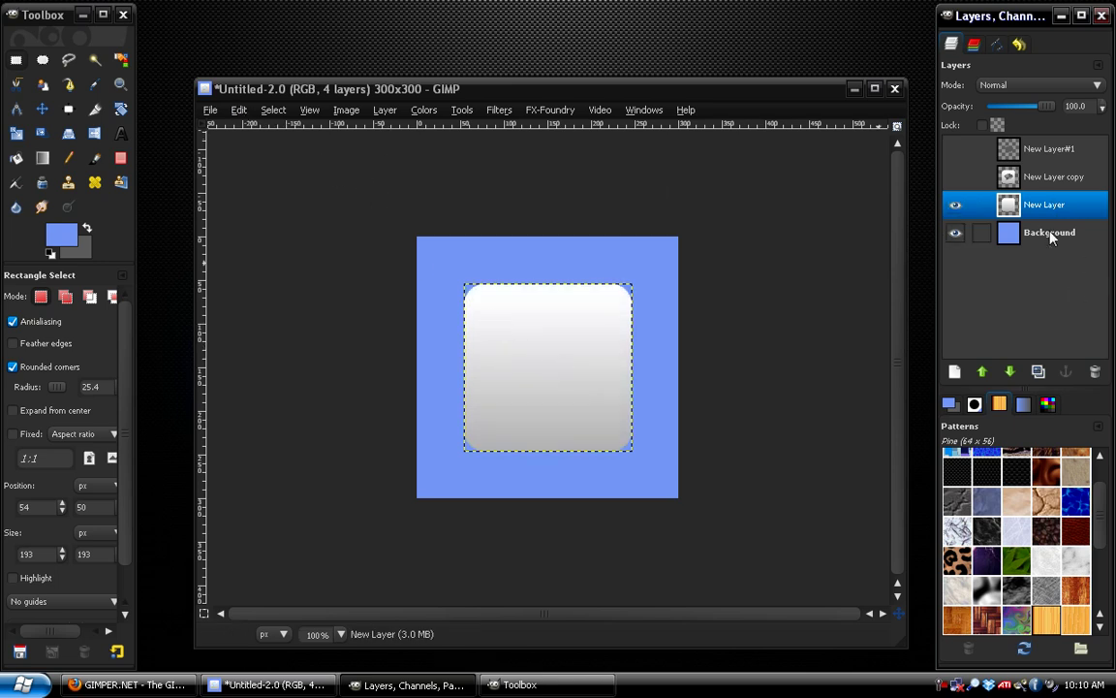
right_click(944, 213)
click(974, 617)
Set the foreground to a dark slate grey from the colour history and fill the selected rounded square with it
click(66, 221)
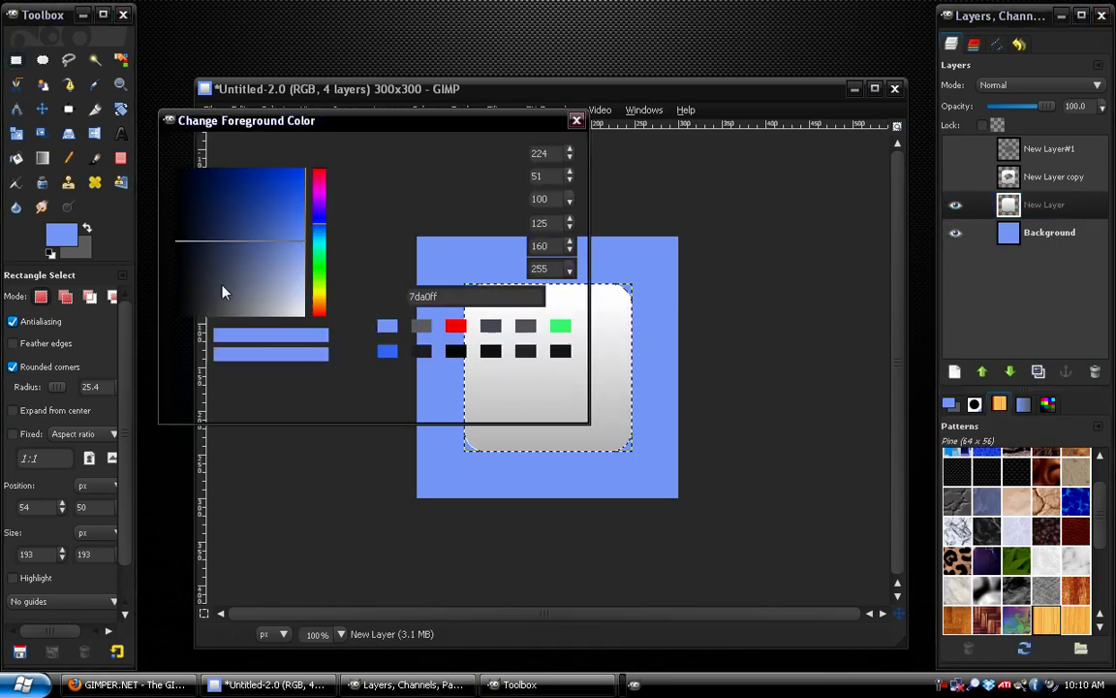
click(489, 329)
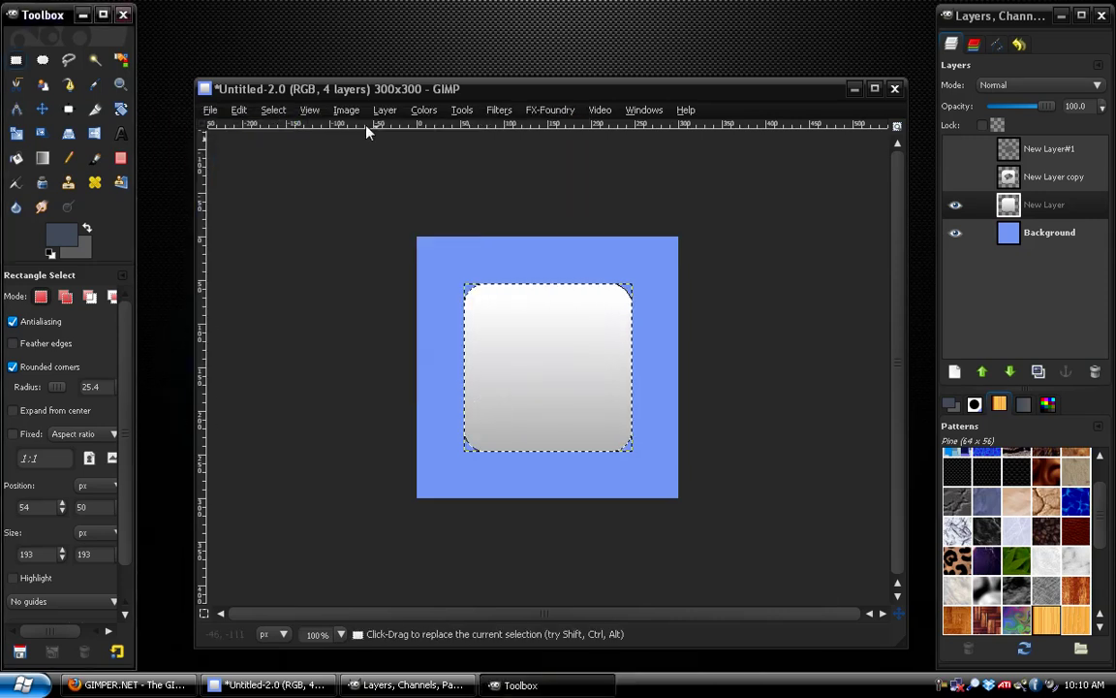
click(238, 109)
click(276, 360)
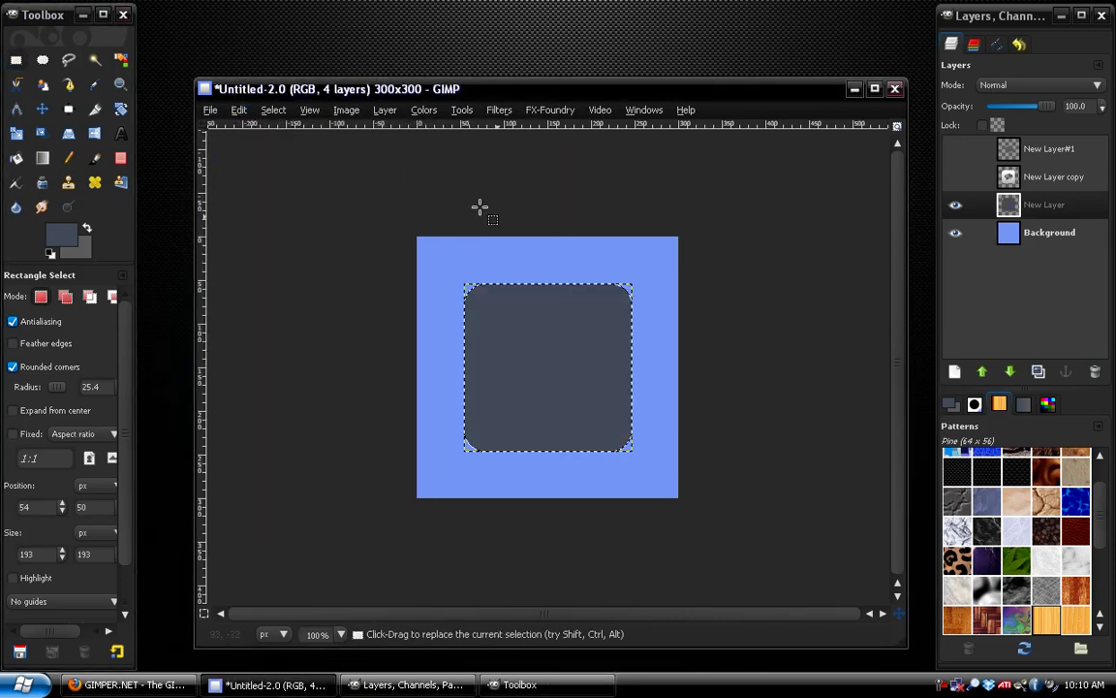
Shrink the rounded-square selection by 7 pixels
click(273, 110)
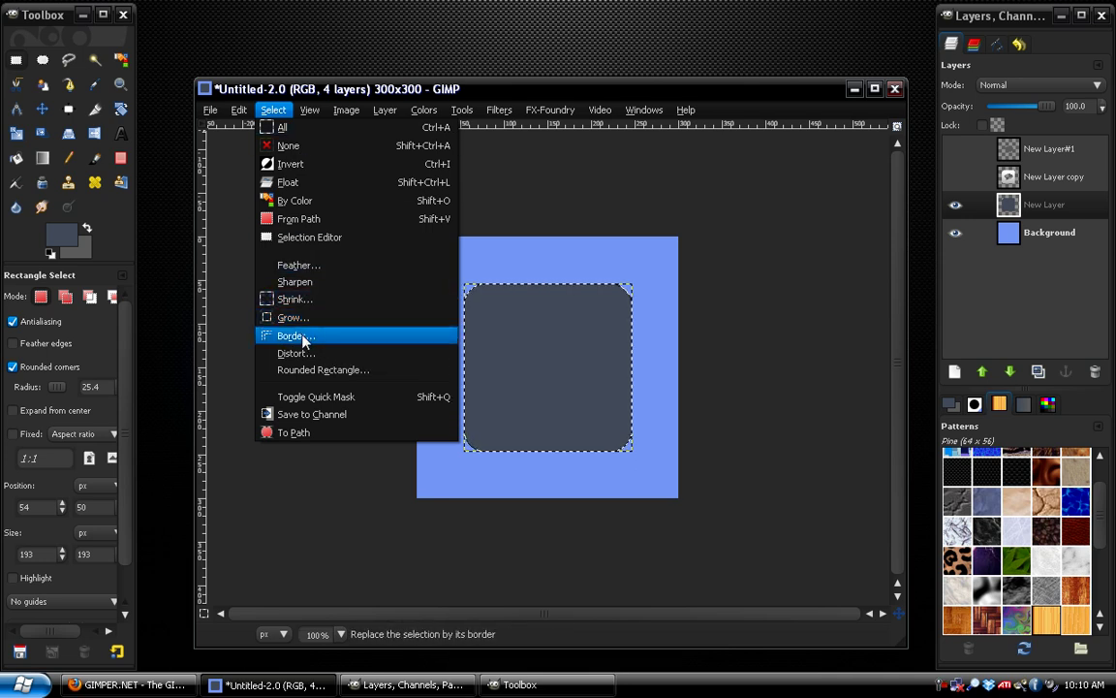
click(290, 299)
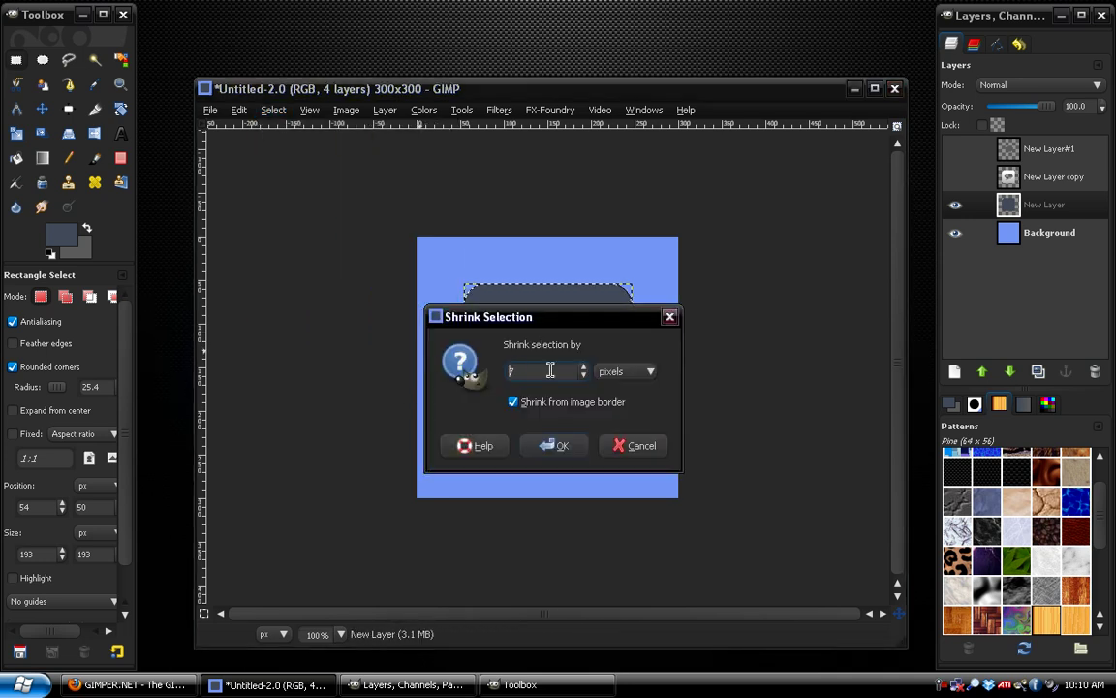
click(561, 446)
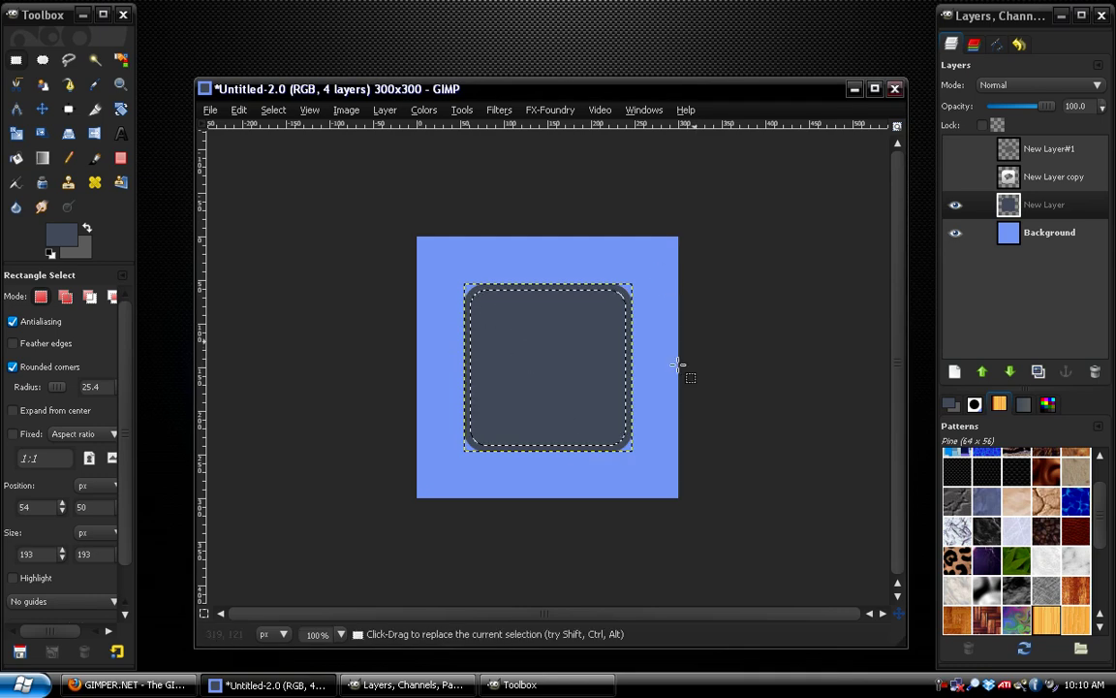
Invert the selection to clear the dark square's outer edge, then remove the selection and show the cut-out square layer
click(274, 110)
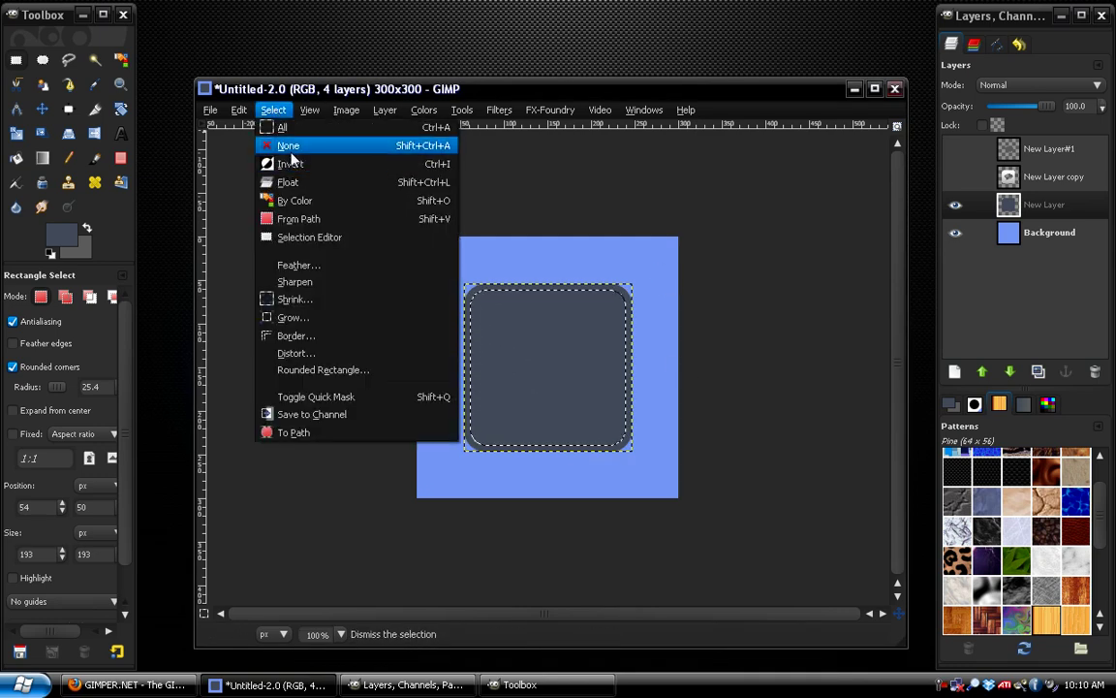
click(291, 165)
click(238, 110)
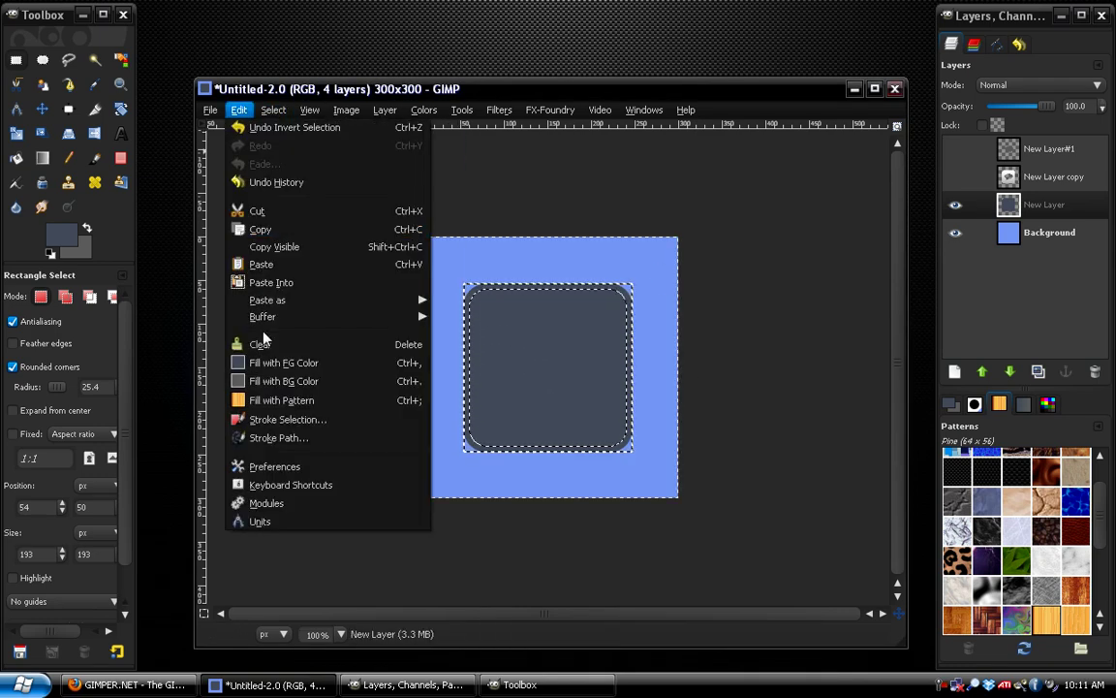
click(262, 346)
click(274, 109)
click(291, 163)
click(957, 176)
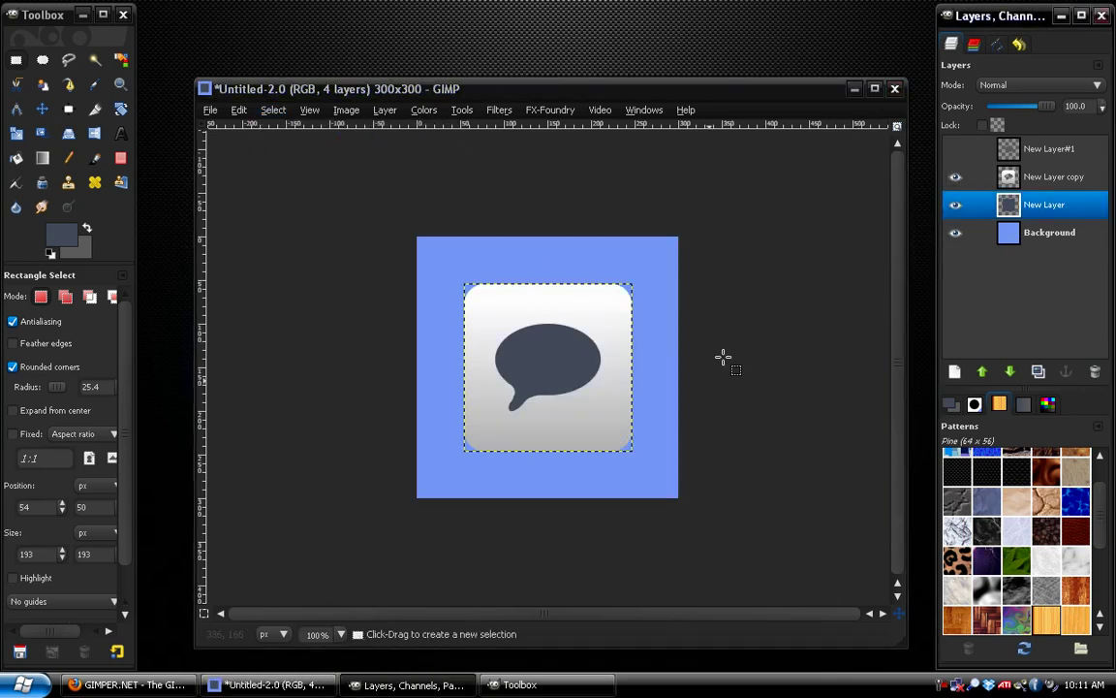
Make the cut-out gradient square layer active and expand it to the image size
click(1028, 233)
click(1037, 176)
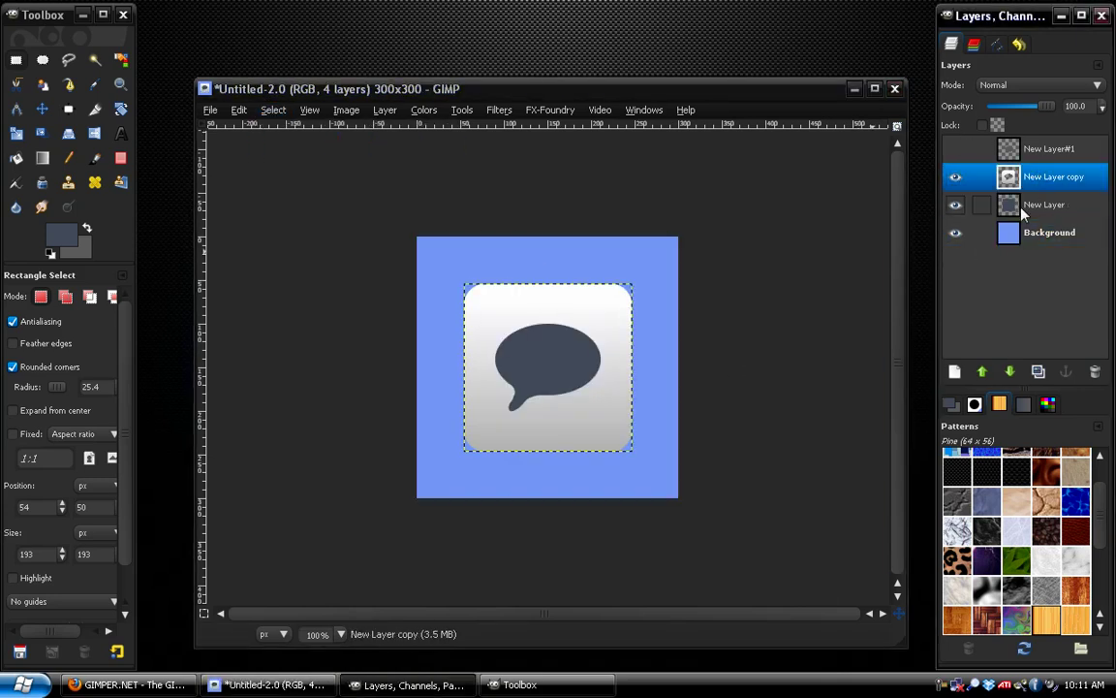
click(279, 144)
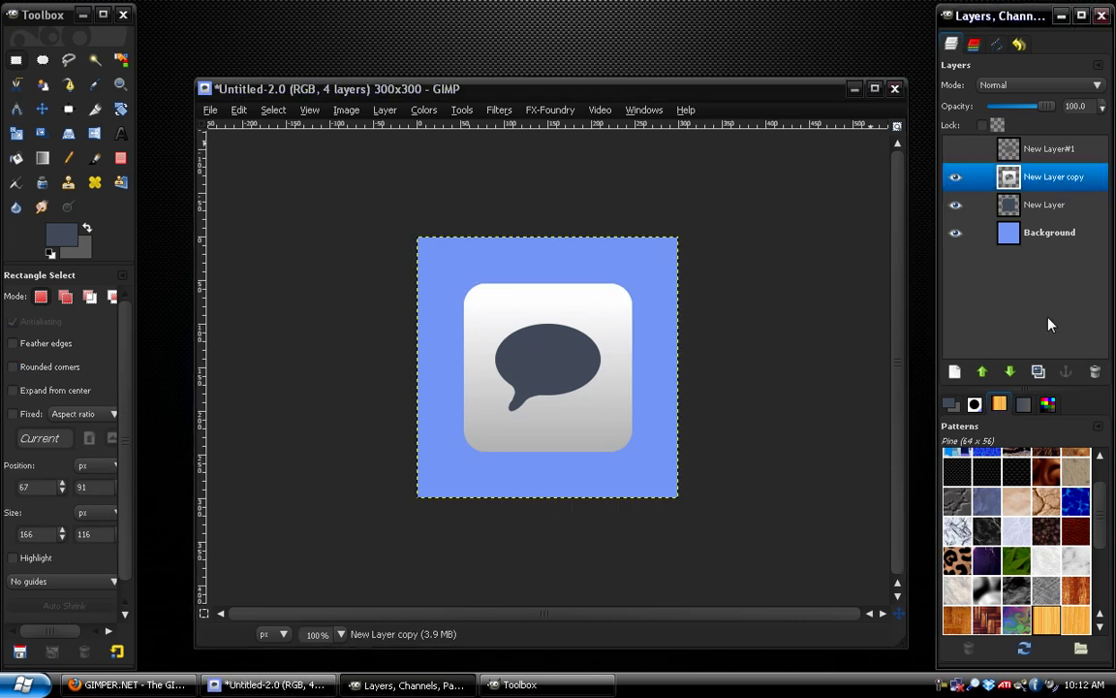
Duplicate the cut-out gradient square layer and hide the original below it
key(ctrl+shift+d)
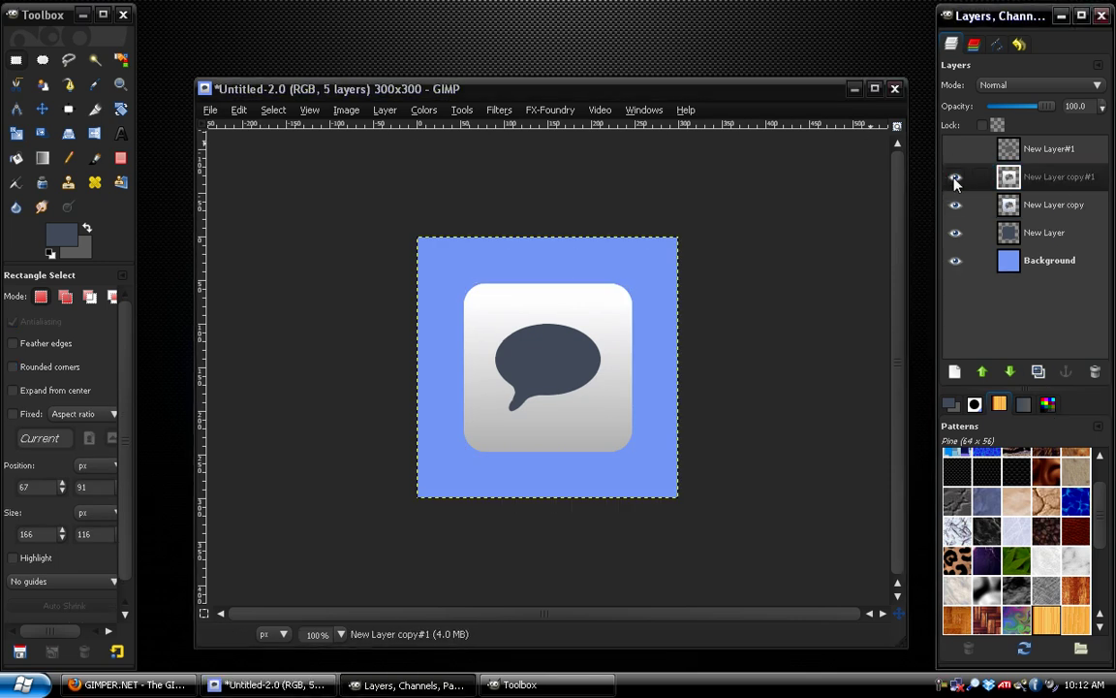
click(955, 205)
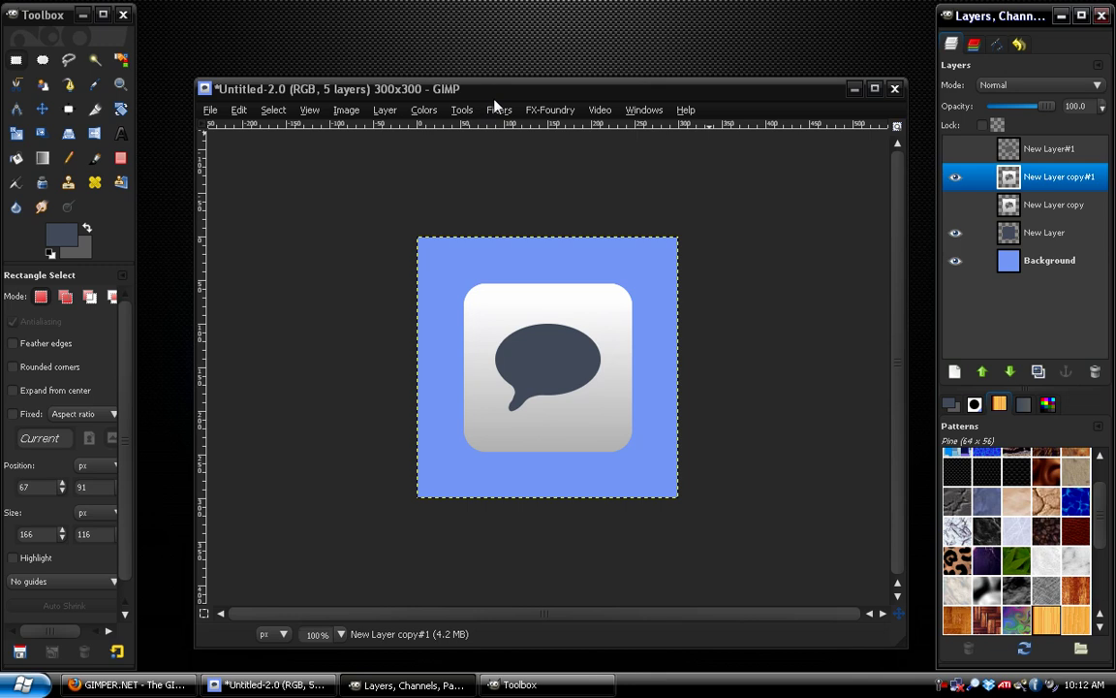
Start the Bump Map filter on the duplicated gradient square layer, using New Layer copy#1 as the bump map
click(497, 110)
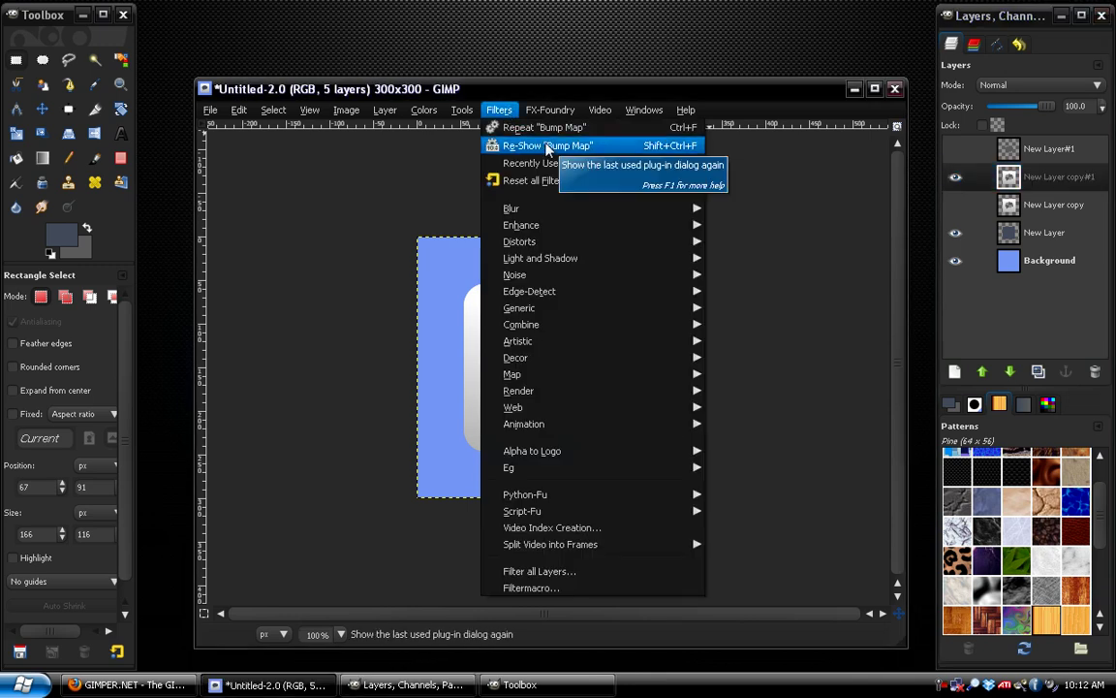
click(543, 127)
click(499, 109)
click(543, 143)
click(475, 203)
click(455, 249)
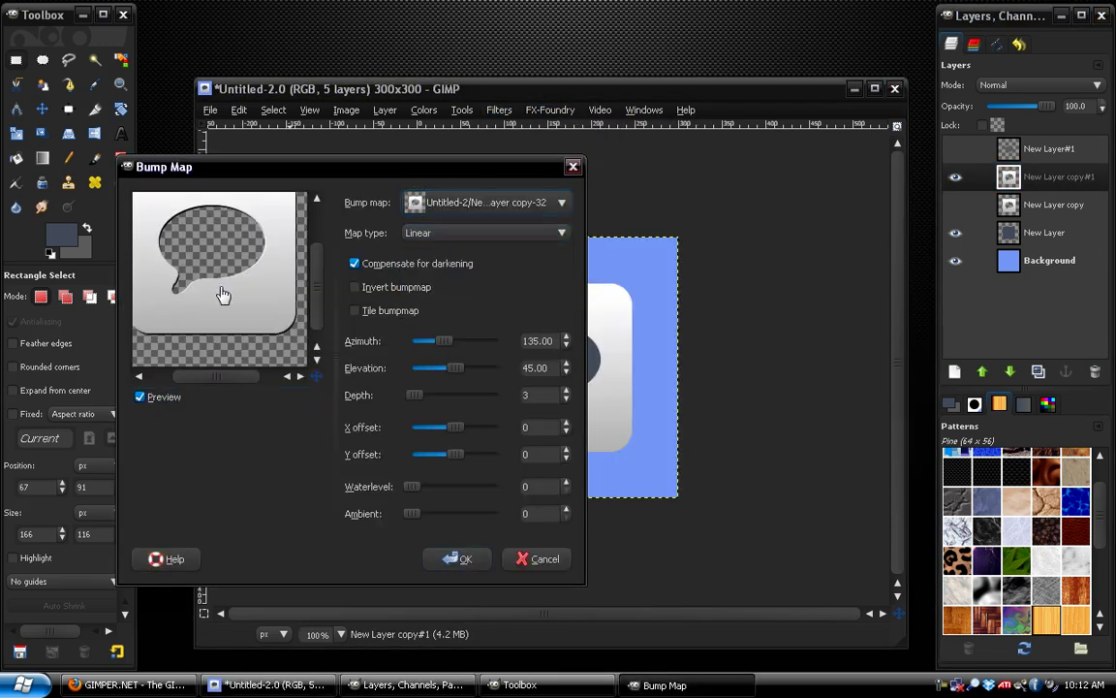
drag(172, 232, 214, 294)
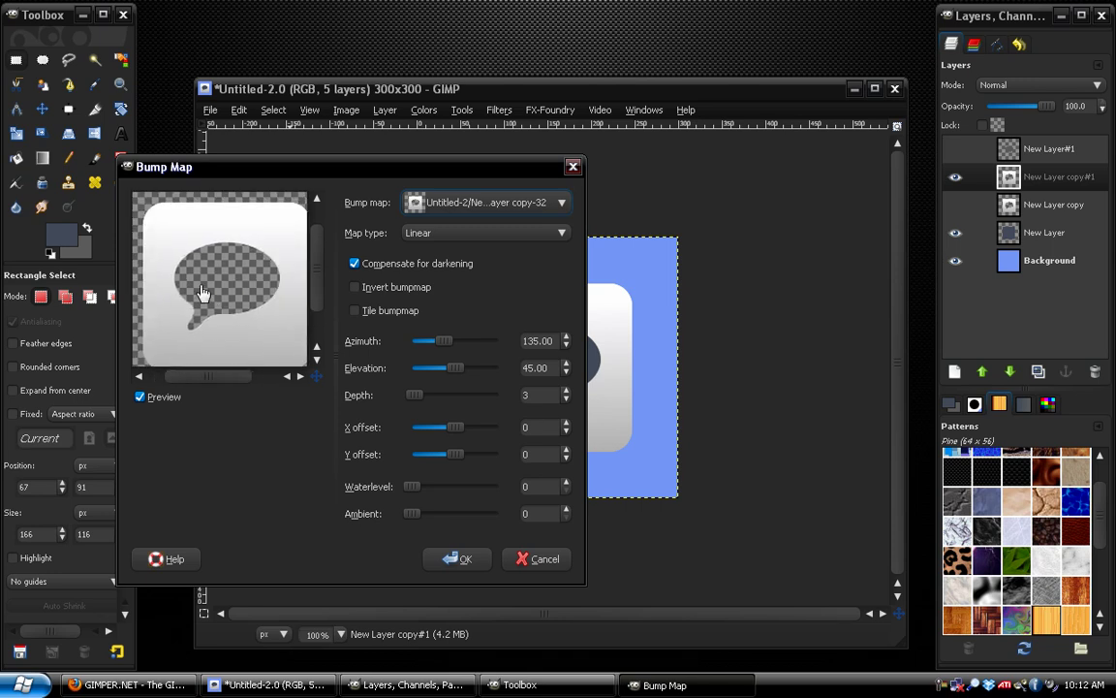
click(431, 203)
click(437, 182)
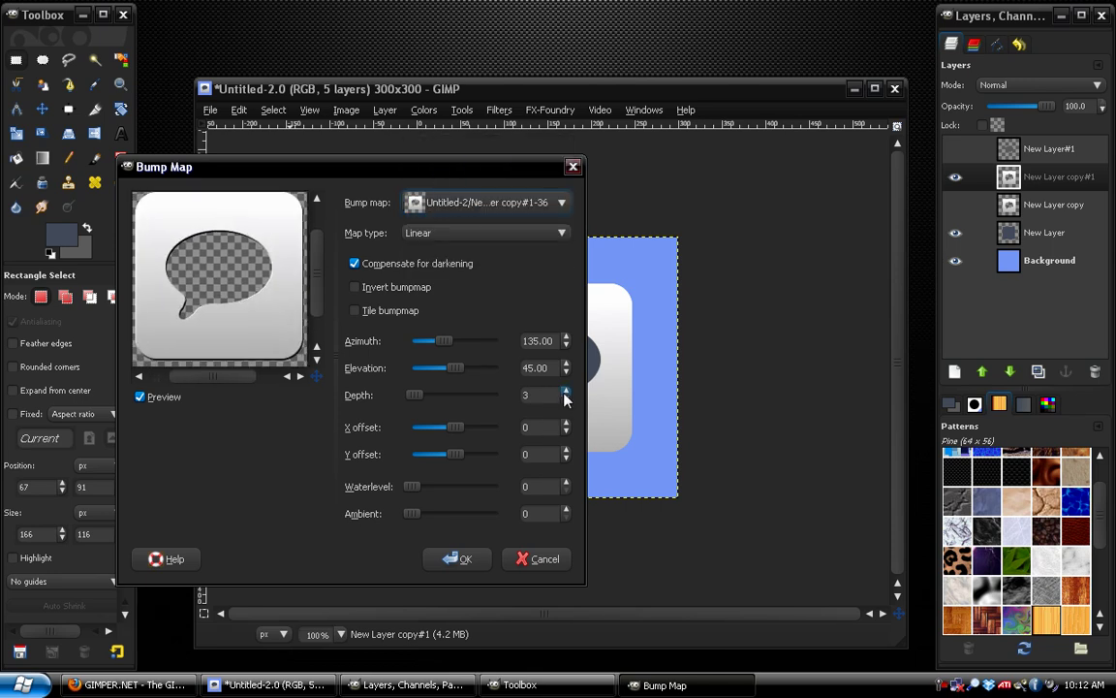
Set the bump map depth to 5 and the Y offset to -2, and apply the filter
click(502, 397)
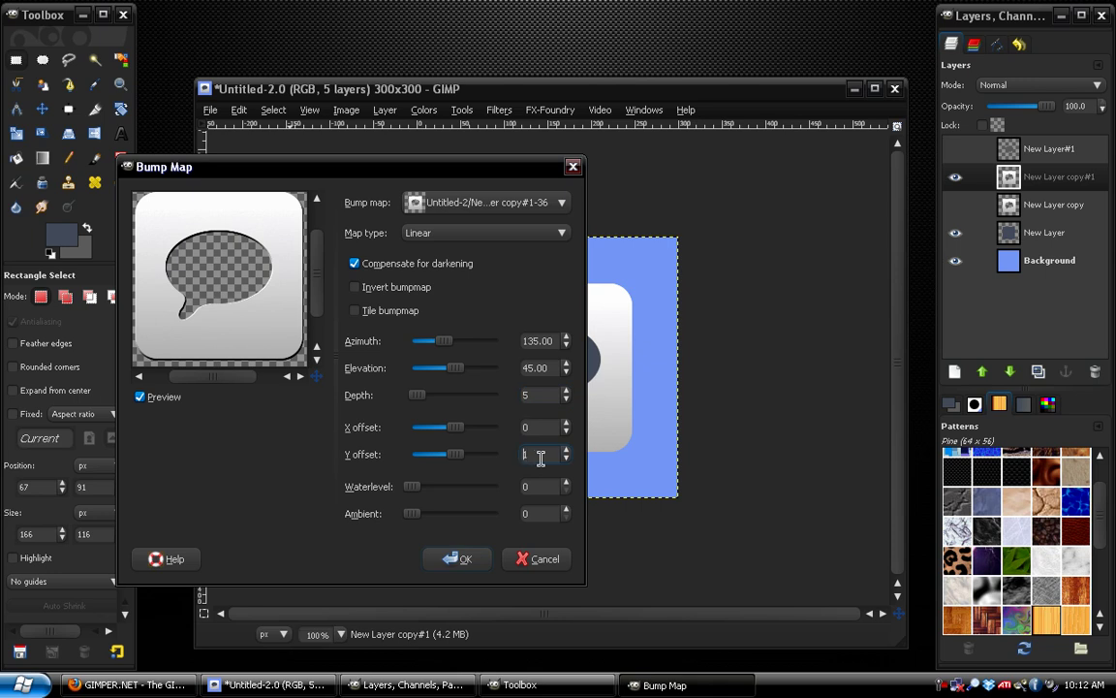
text(1)
key(BackSpace)
key(BackSpace)
text(0)
key(BackSpace)
text(-1)
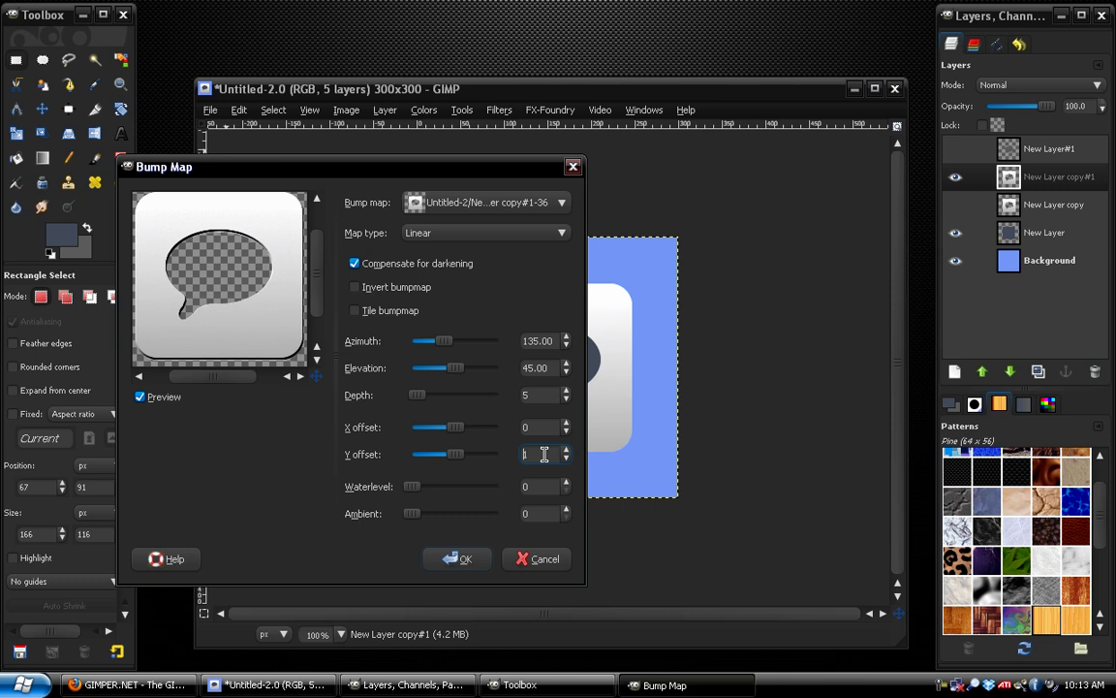
key(BackSpace)
text(2)
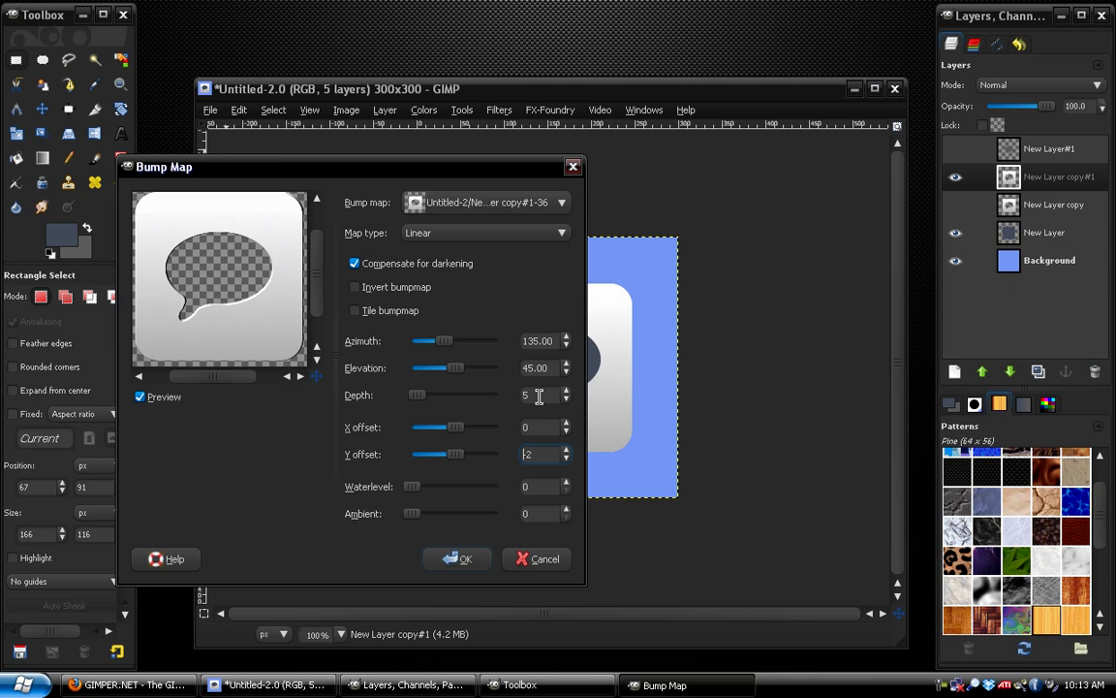
click(459, 559)
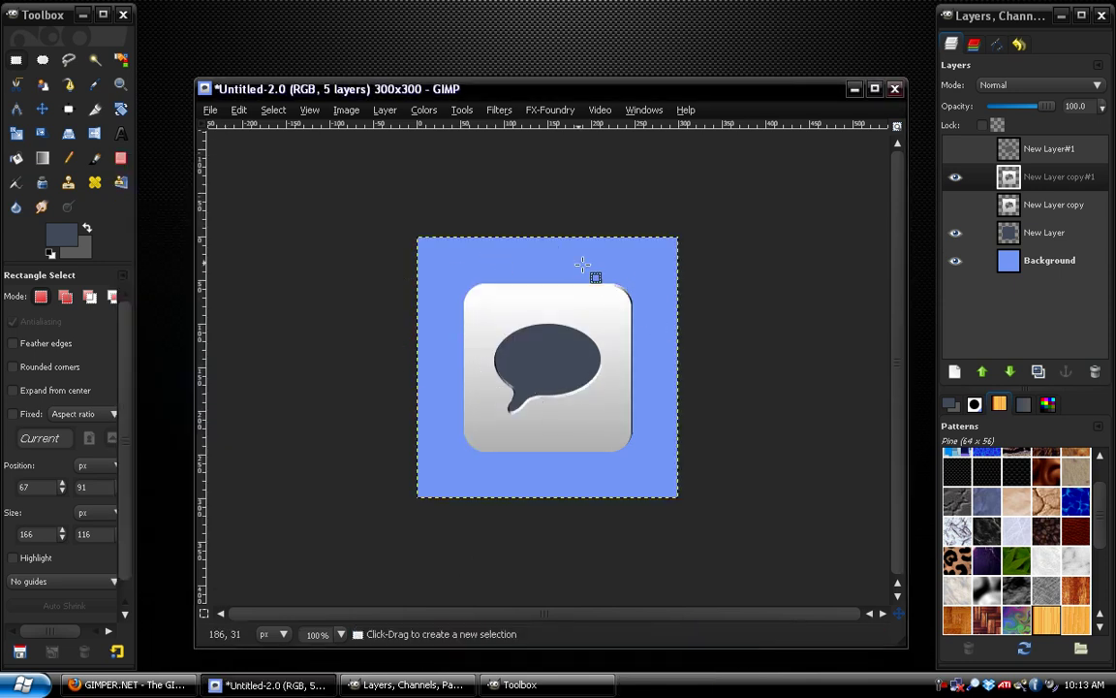
Compare the bump-mapped square with the plain gradient square below it by switching their visibility
click(957, 177)
click(956, 205)
click(1044, 209)
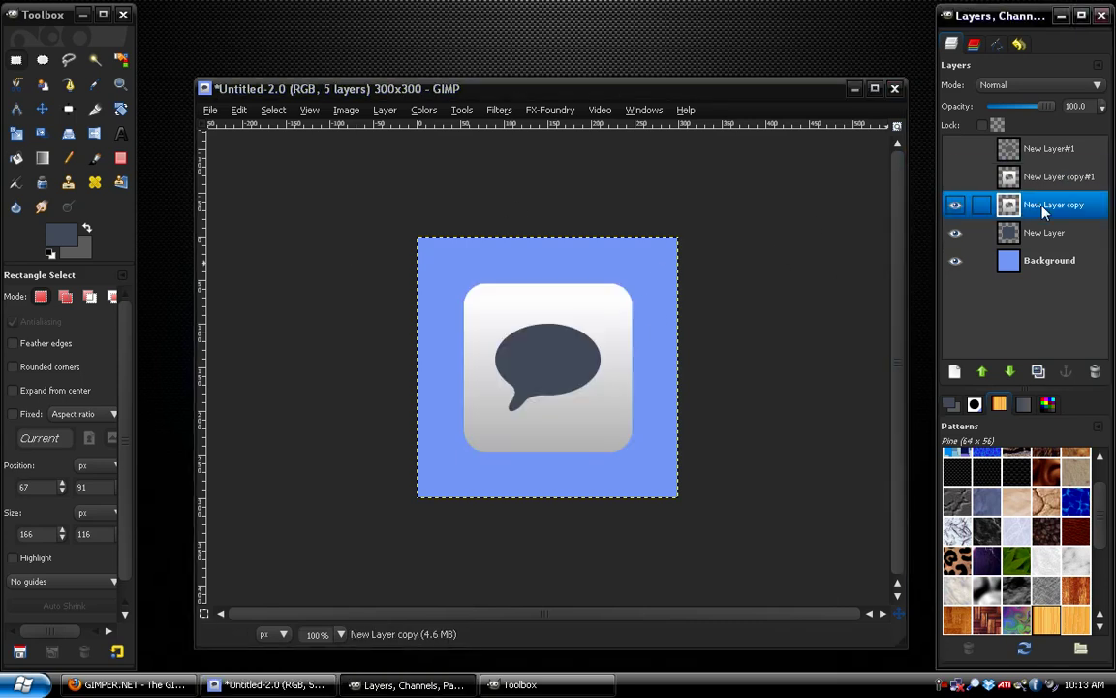
click(957, 176)
click(956, 204)
Select a rectangle of about 163 × 132 px around the speech bubble and clear everything outside it on the bump-mapped layer
drag(476, 317, 618, 432)
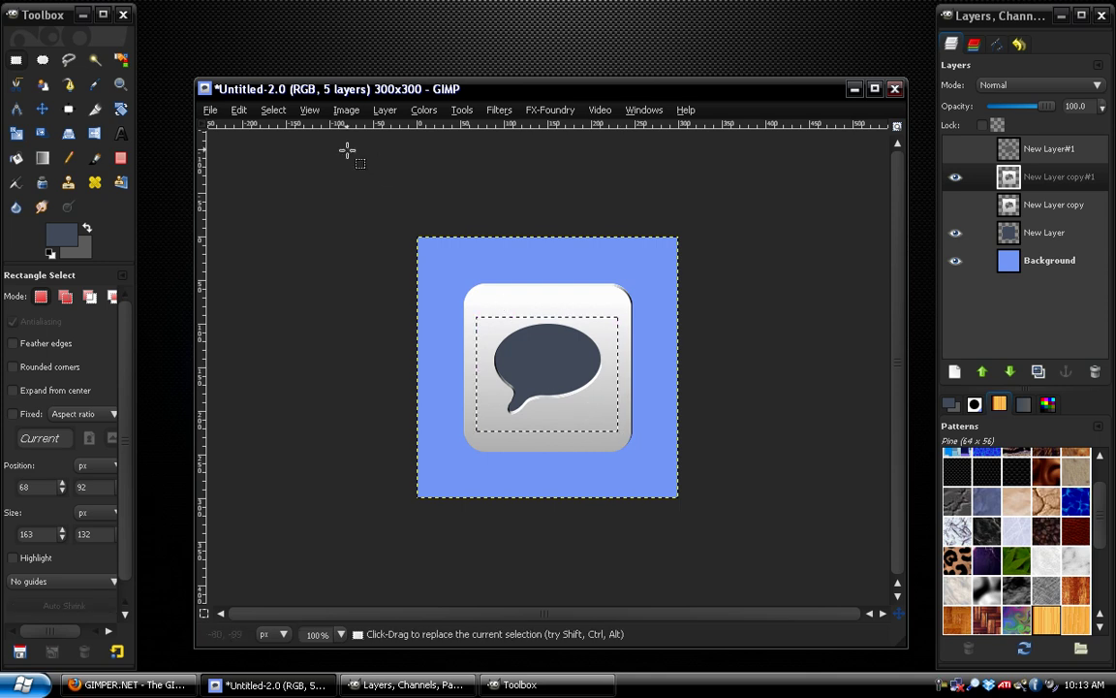
click(281, 111)
click(277, 165)
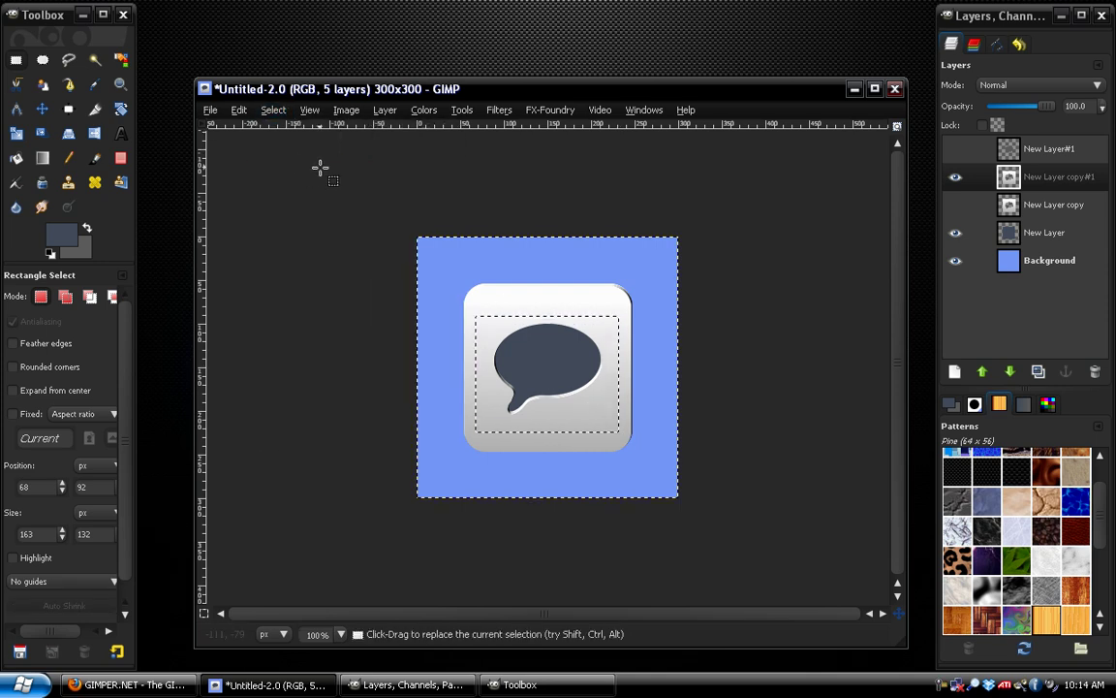
key(Delete)
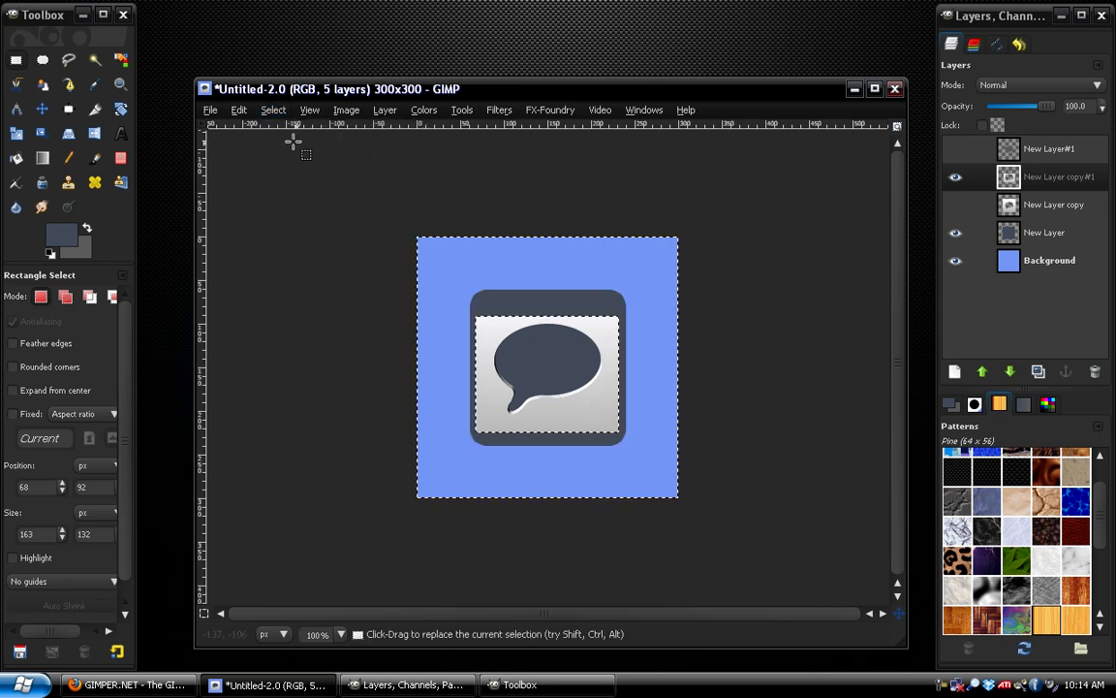
Remove the selection and show the plain gradient square layer beneath the bump-mapped bubble area
click(285, 112)
click(288, 146)
click(956, 205)
click(956, 176)
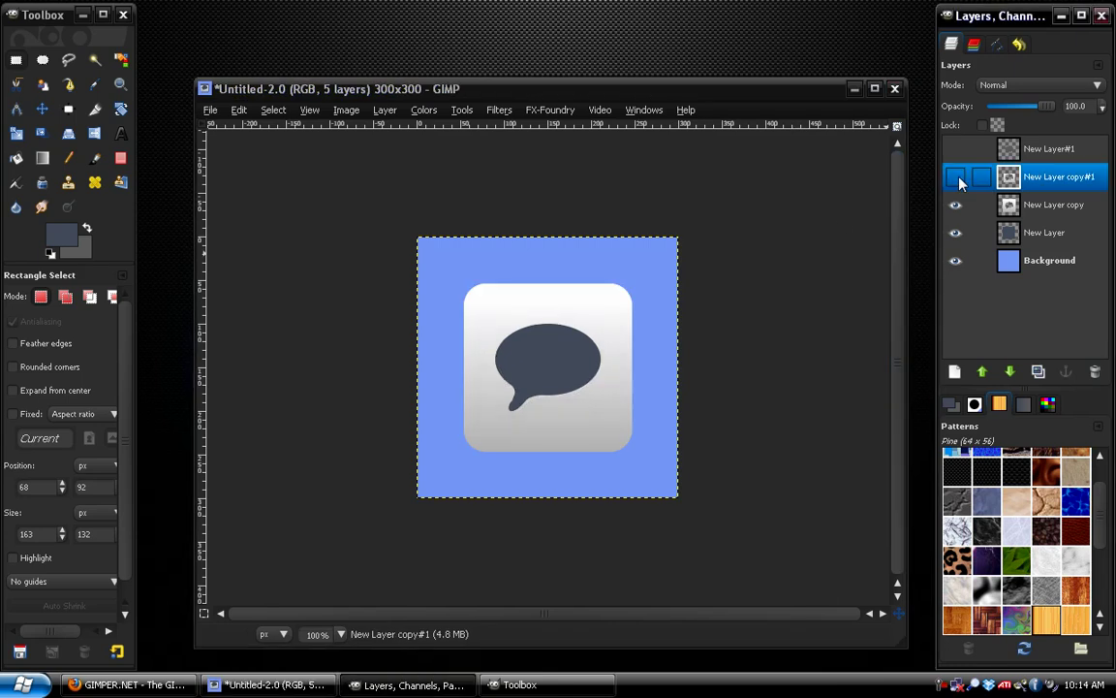
click(957, 177)
click(957, 178)
click(957, 178)
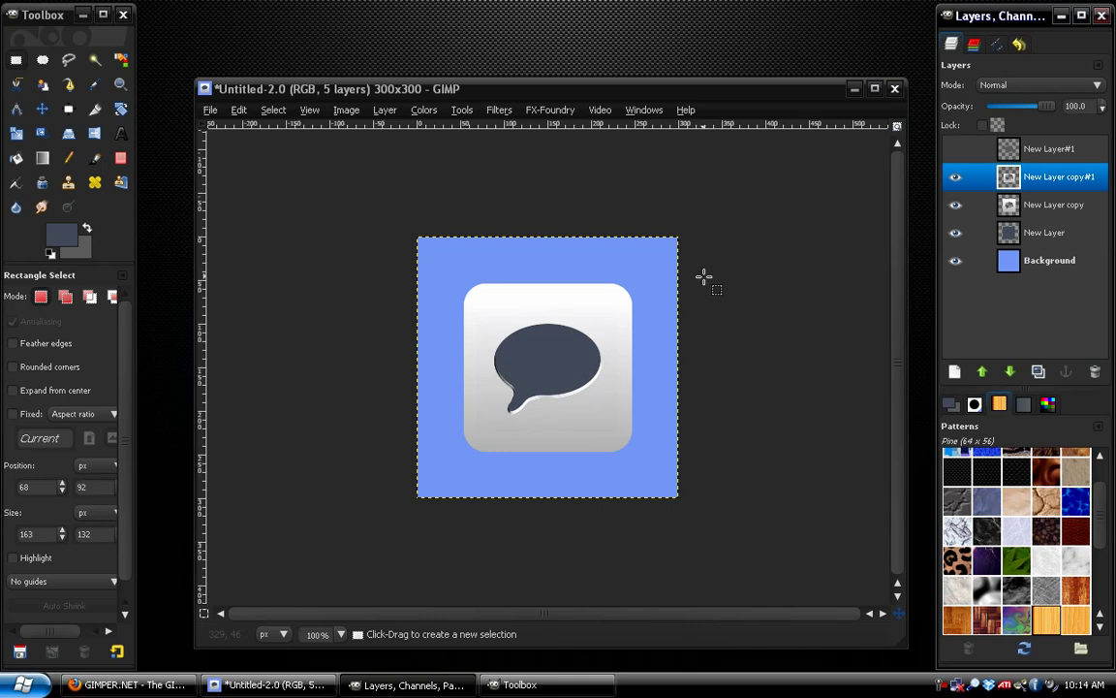
Merge the bump-mapped bubble layer down into the gradient square layer
right_click(954, 178)
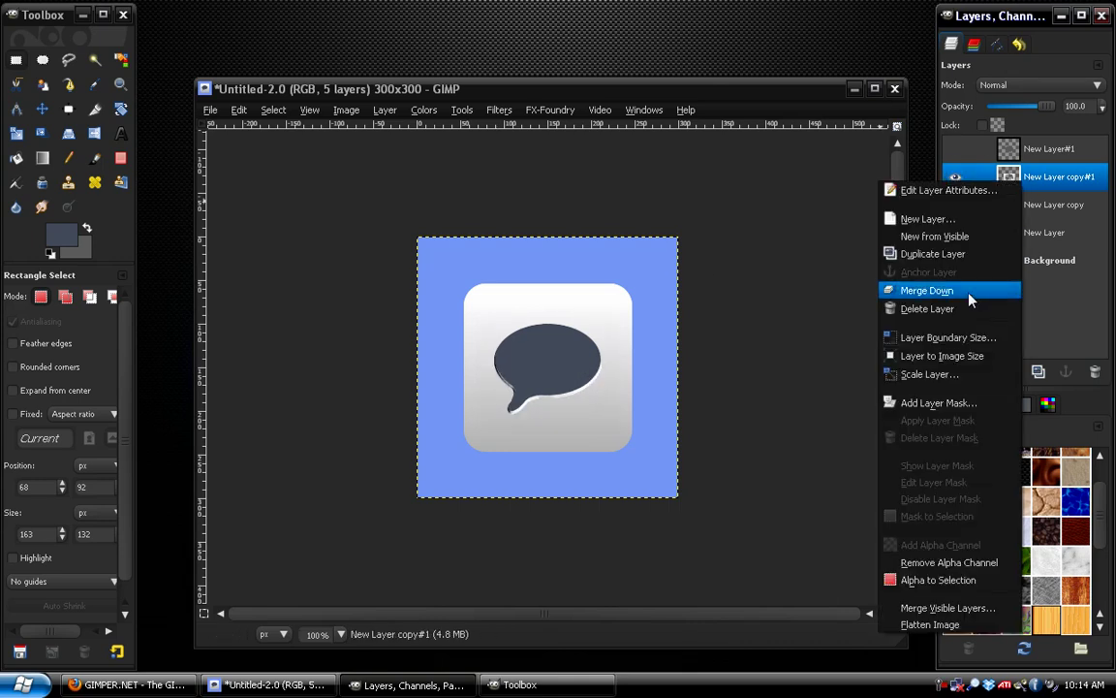
click(972, 291)
click(956, 180)
click(958, 179)
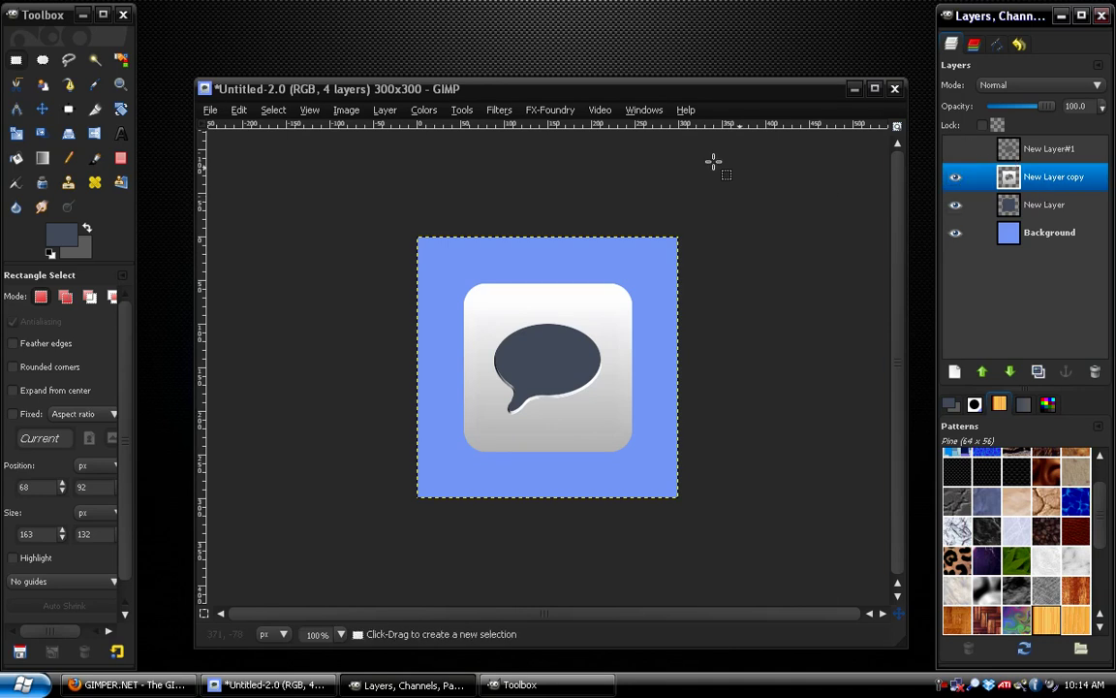
Add a drop shadow to the merged square with offset X 0, offset Y 10, blur radius 25 and opacity 90
click(499, 110)
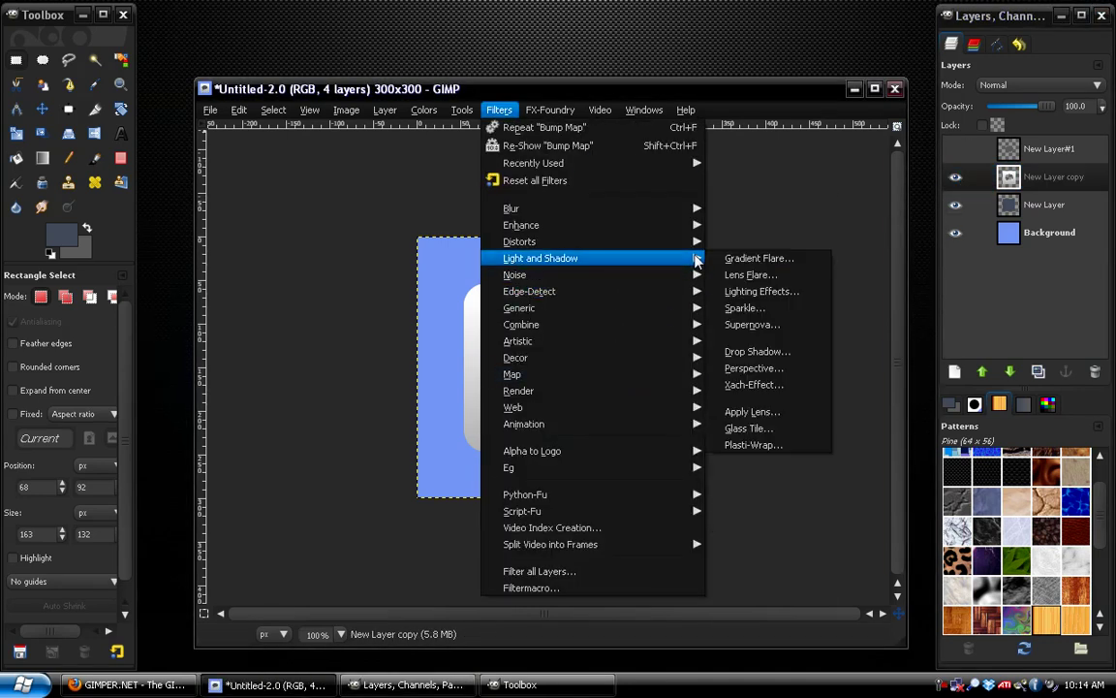
mouse_move(685, 243)
click(753, 351)
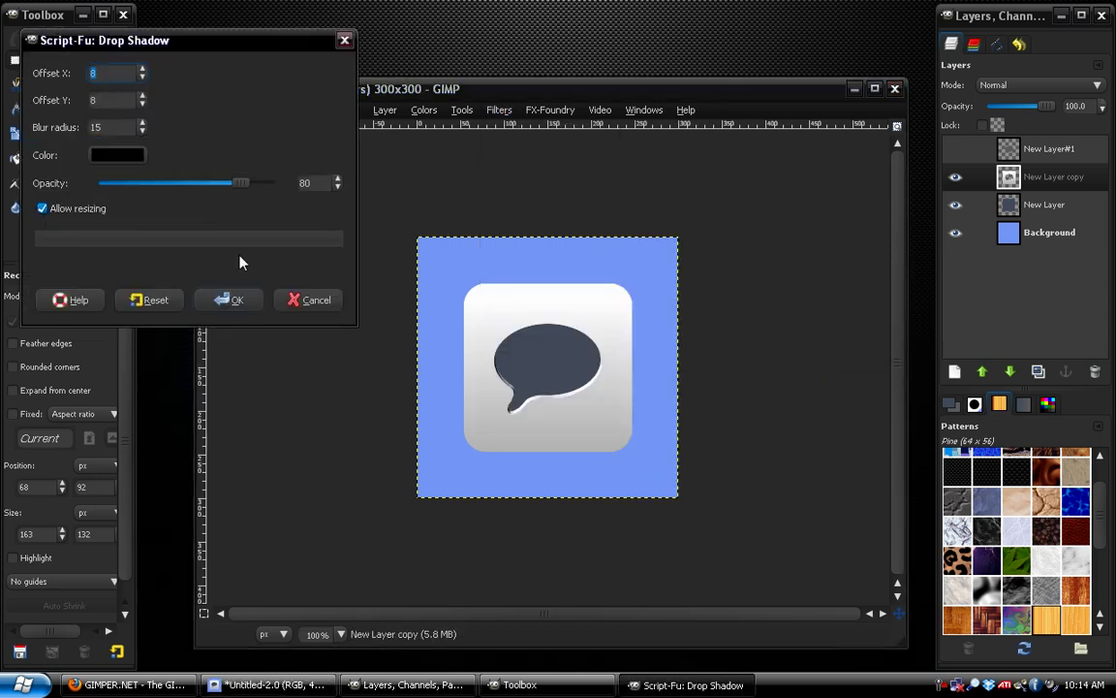
drag(189, 41, 316, 146)
drag(354, 203, 362, 214)
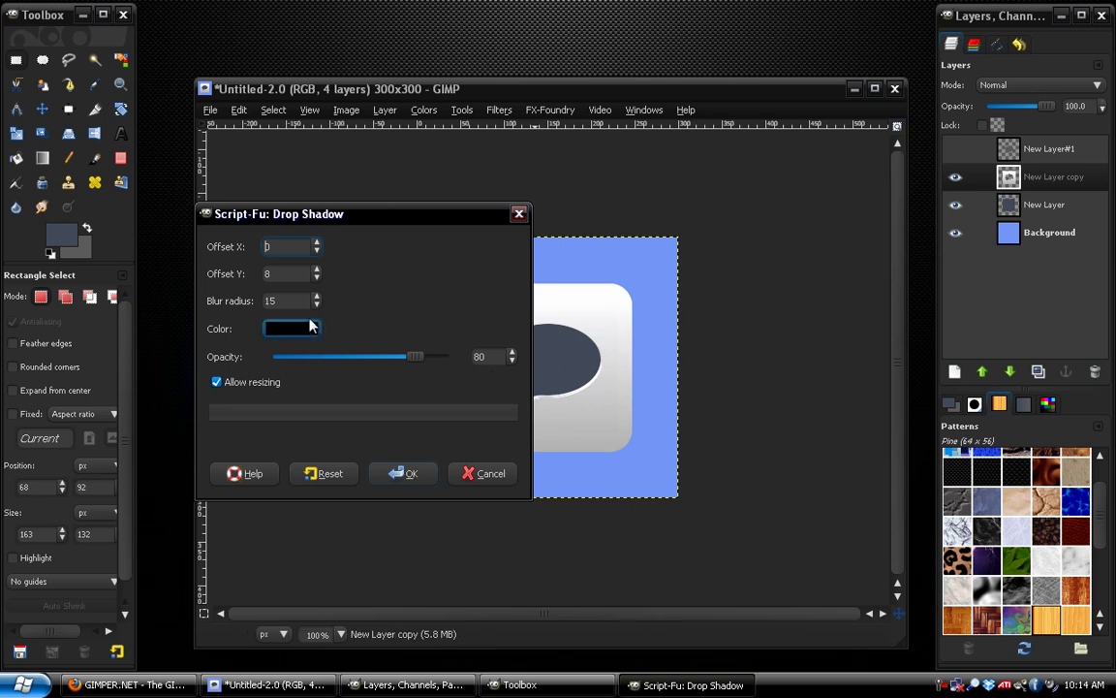
click(443, 362)
double_click(292, 274)
text(10)
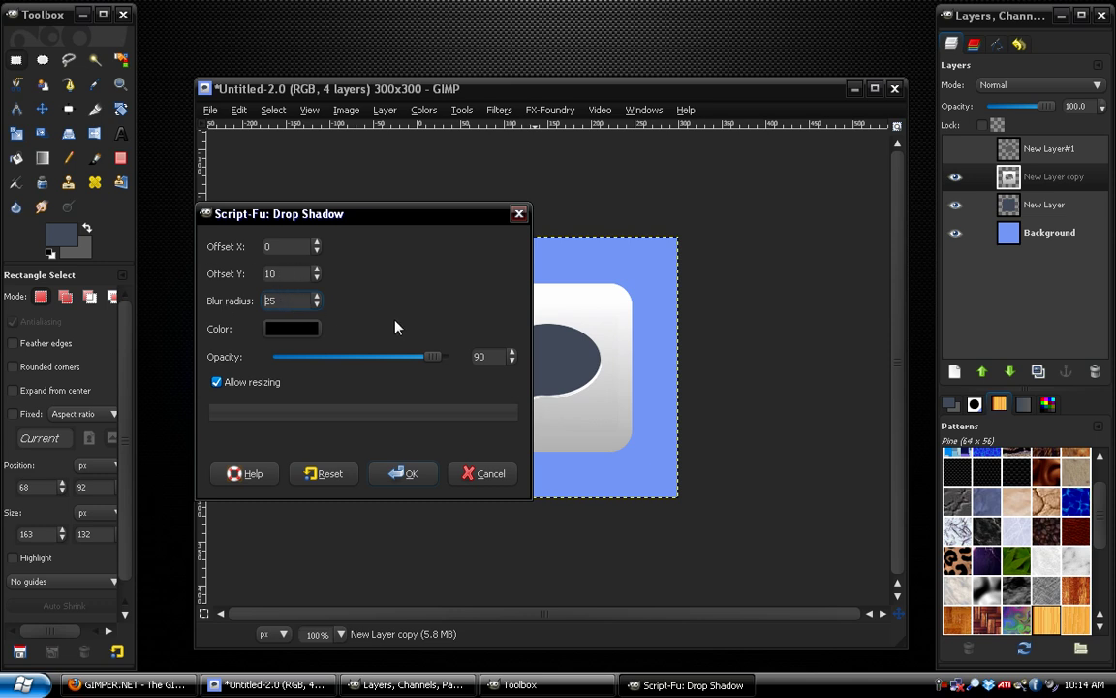
click(420, 473)
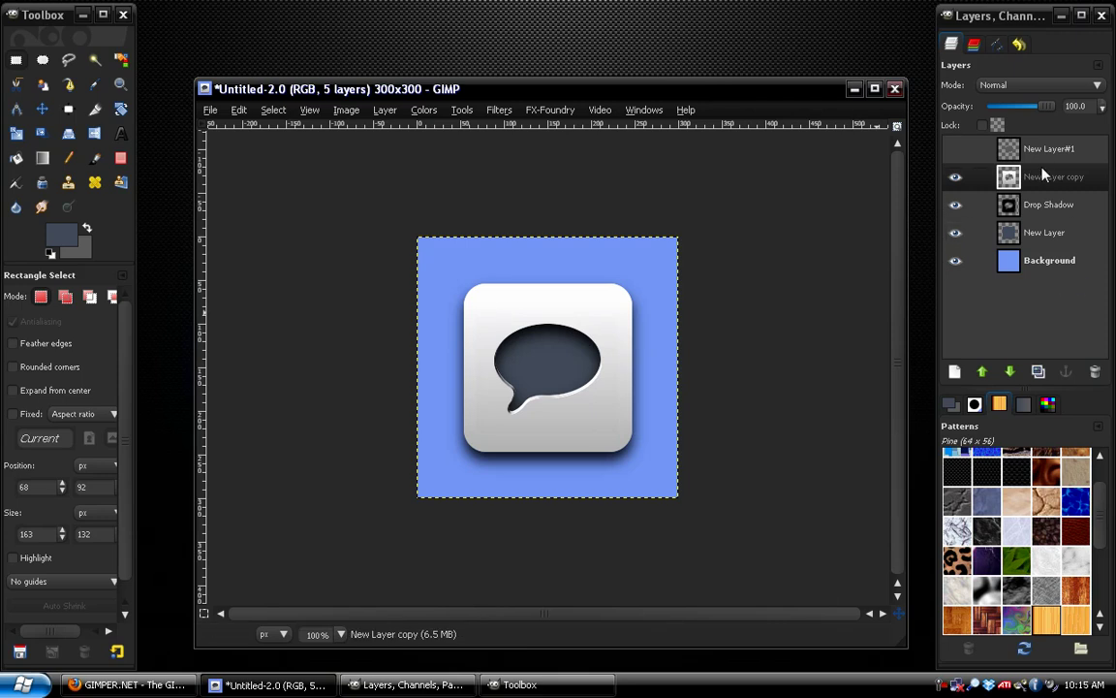
Try a second drop shadow on the square with offset X 0, offset Y -5, blur radius 15 and opacity 70
click(1020, 189)
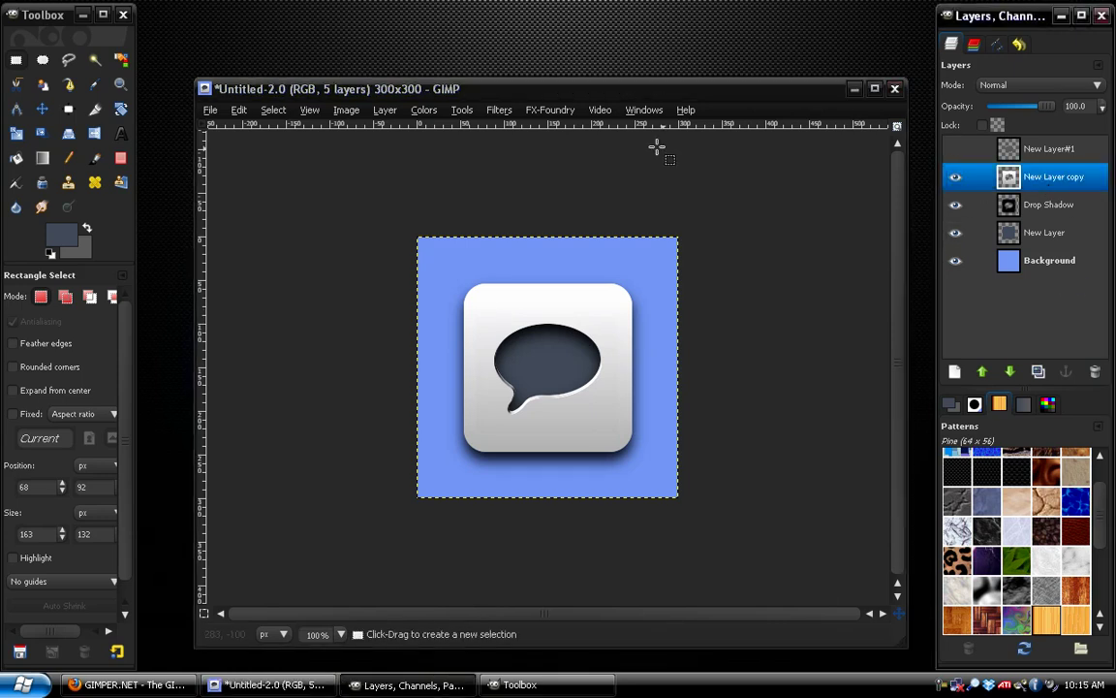
click(499, 110)
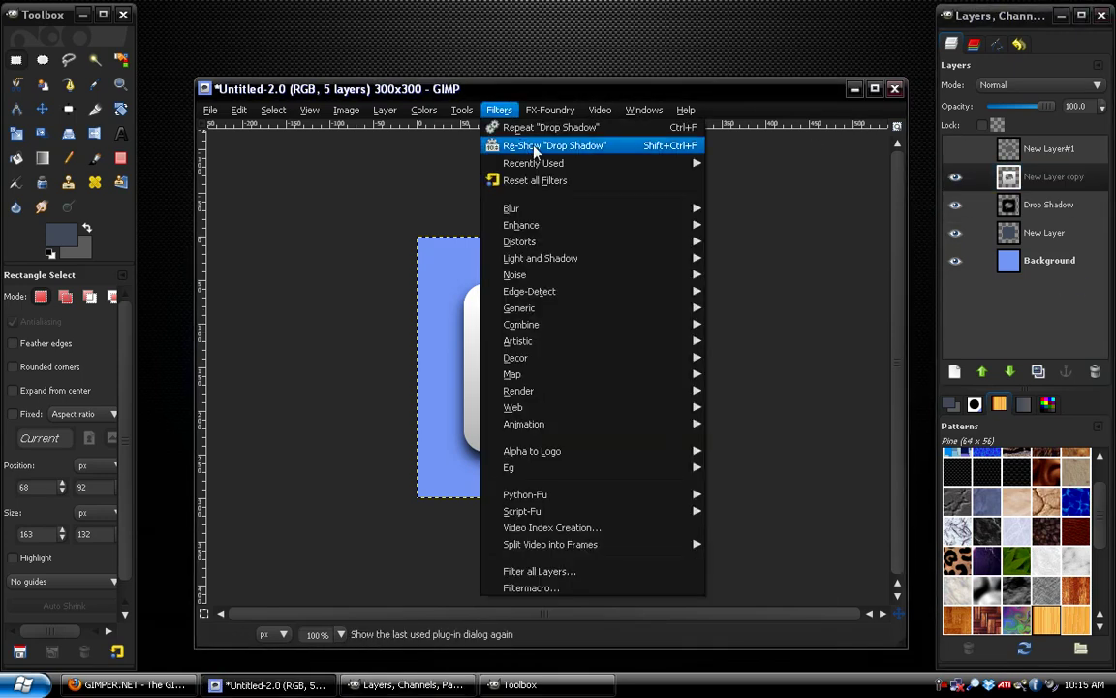
click(528, 150)
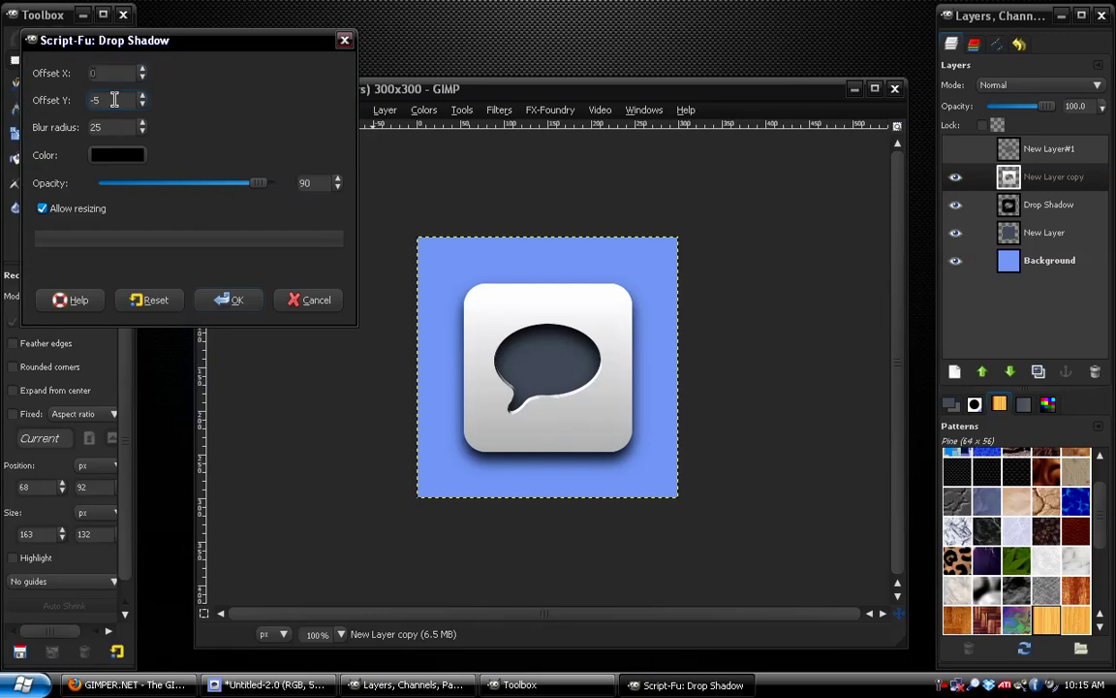
text(-)
double_click(107, 127)
text(16)
click(121, 182)
click(121, 182)
click(226, 300)
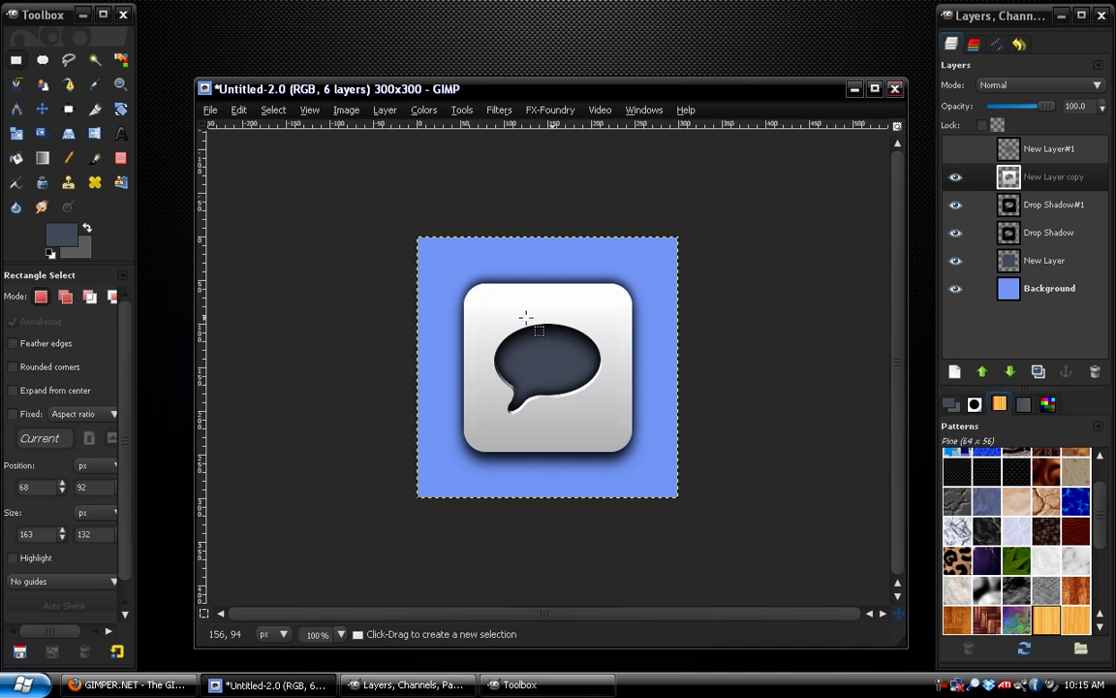
Check the second drop shadow's settings and undo that shadow
click(238, 110)
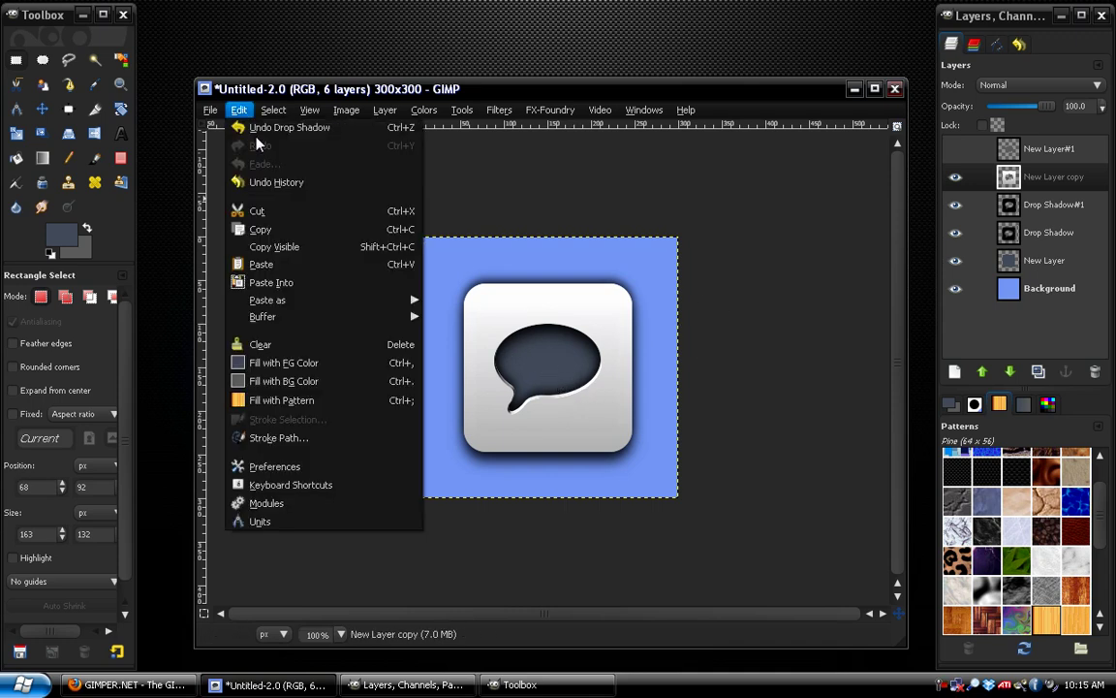
mouse_move(499, 110)
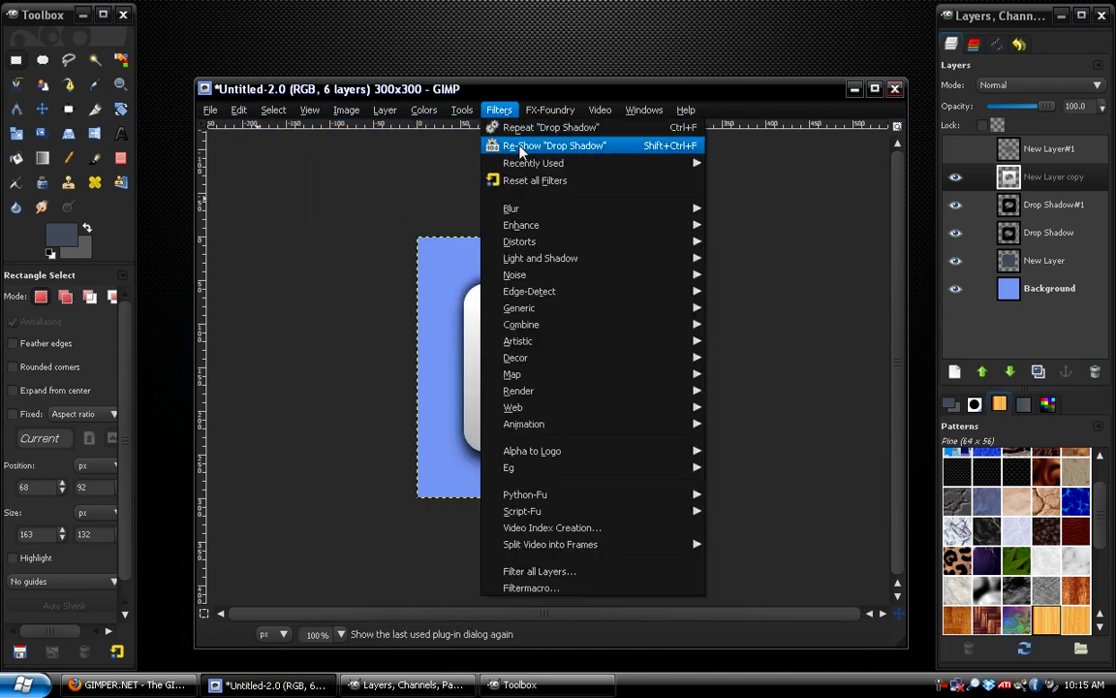
click(521, 146)
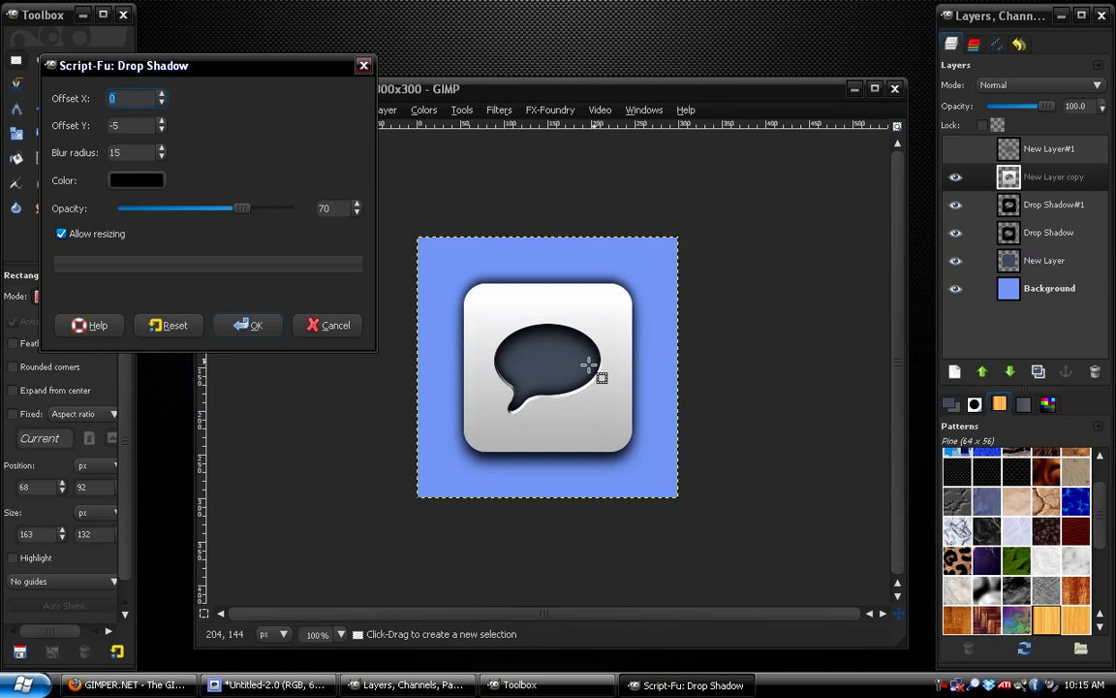
click(249, 324)
click(233, 109)
key(Return)
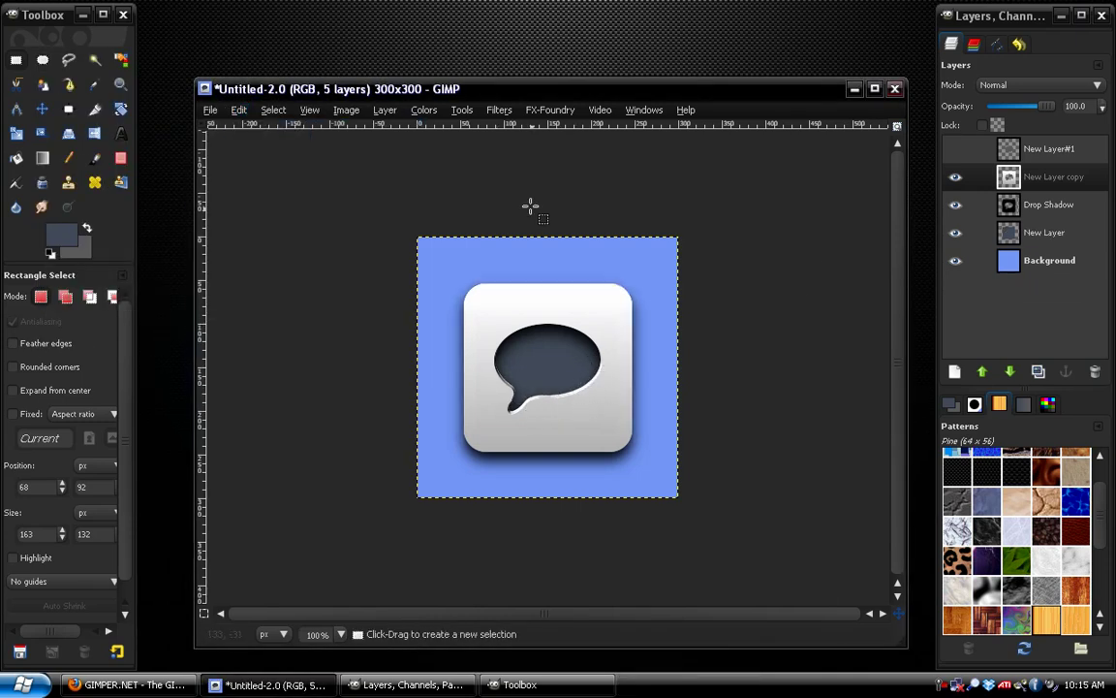
Add a softer second drop shadow to the square with offset Y -3, blur radius 20 and opacity 50
click(500, 109)
click(543, 145)
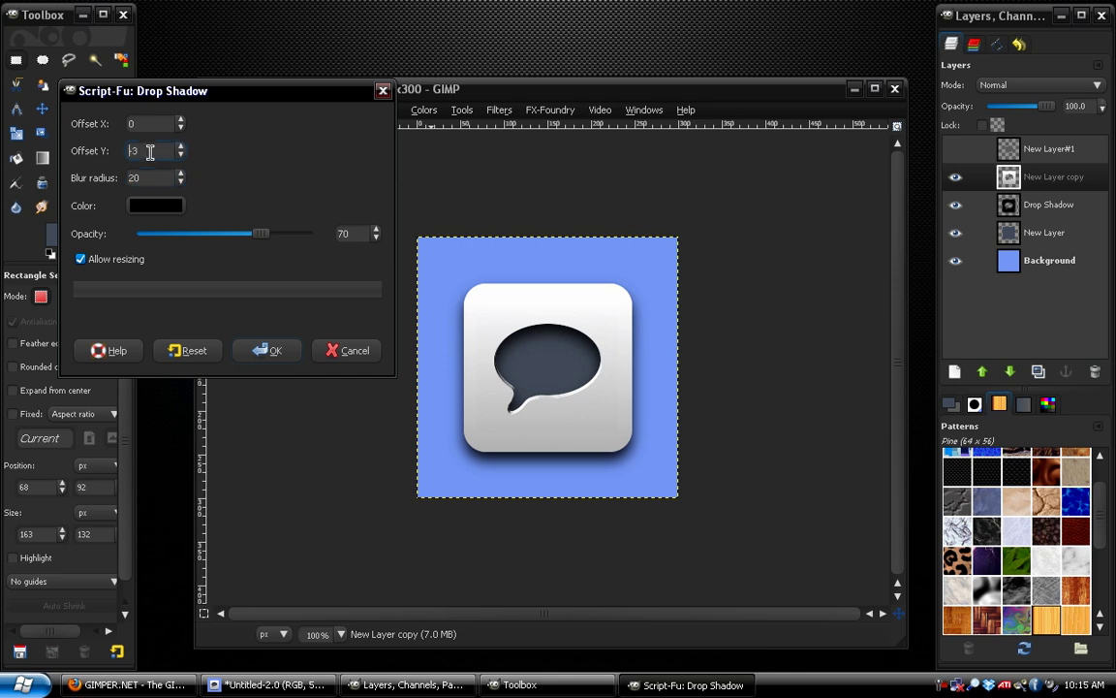
click(166, 240)
click(165, 240)
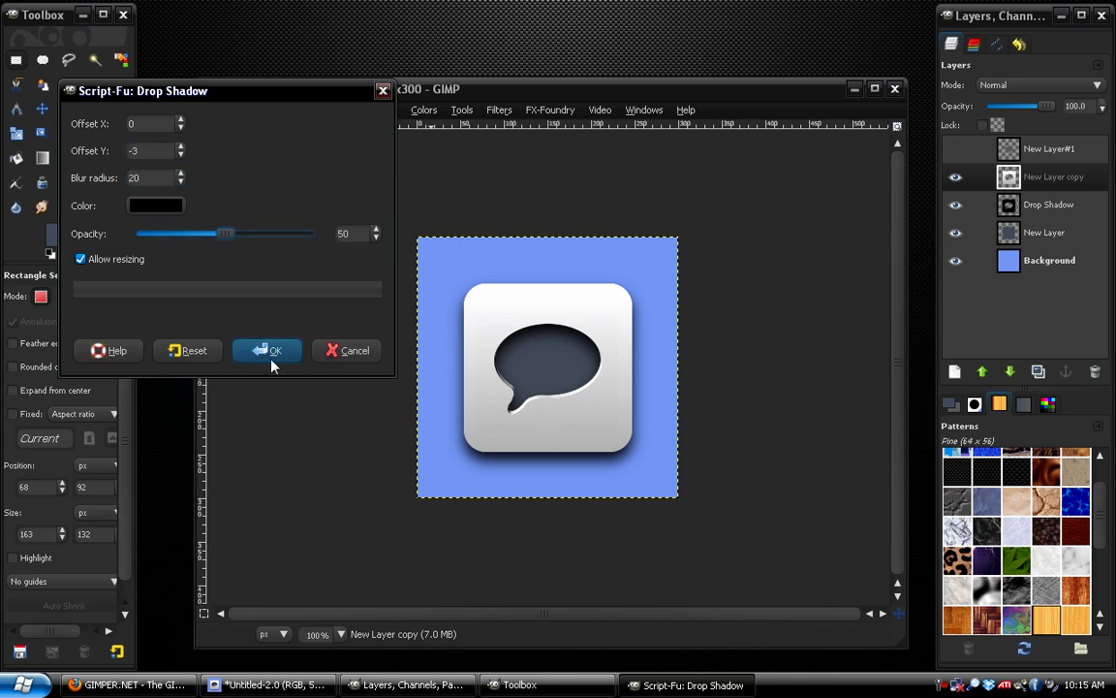
click(274, 351)
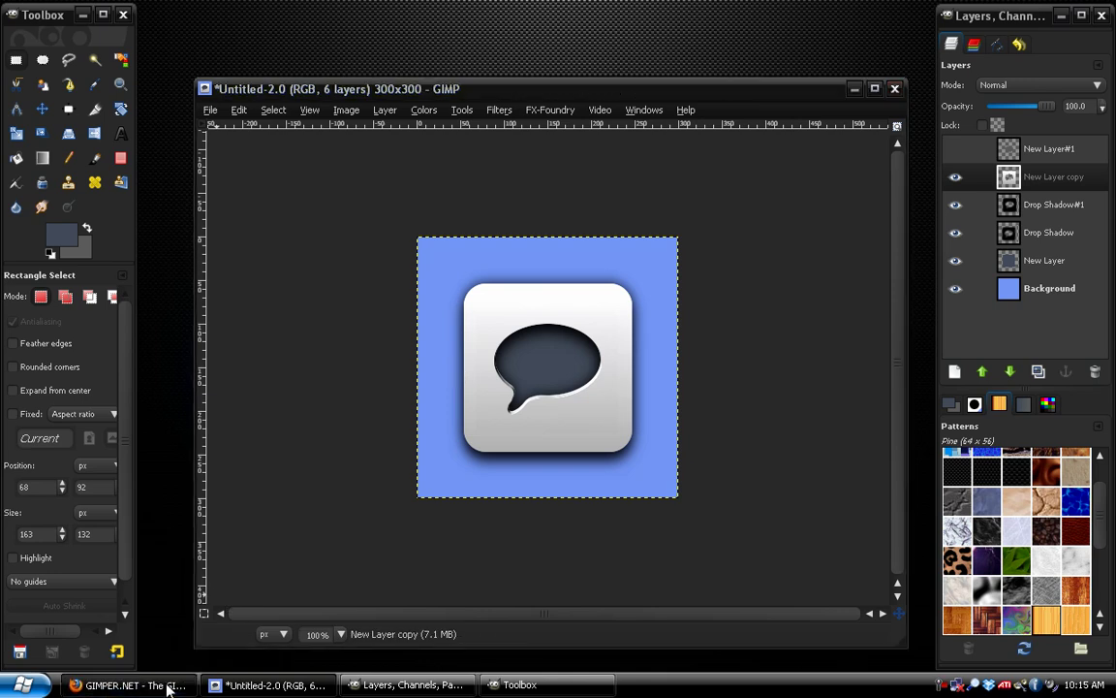
Switch to Firefox and examine the finished Tweetie-style icon attached to the forum topic for comparison
click(130, 685)
scroll(543, 354, down, 8)
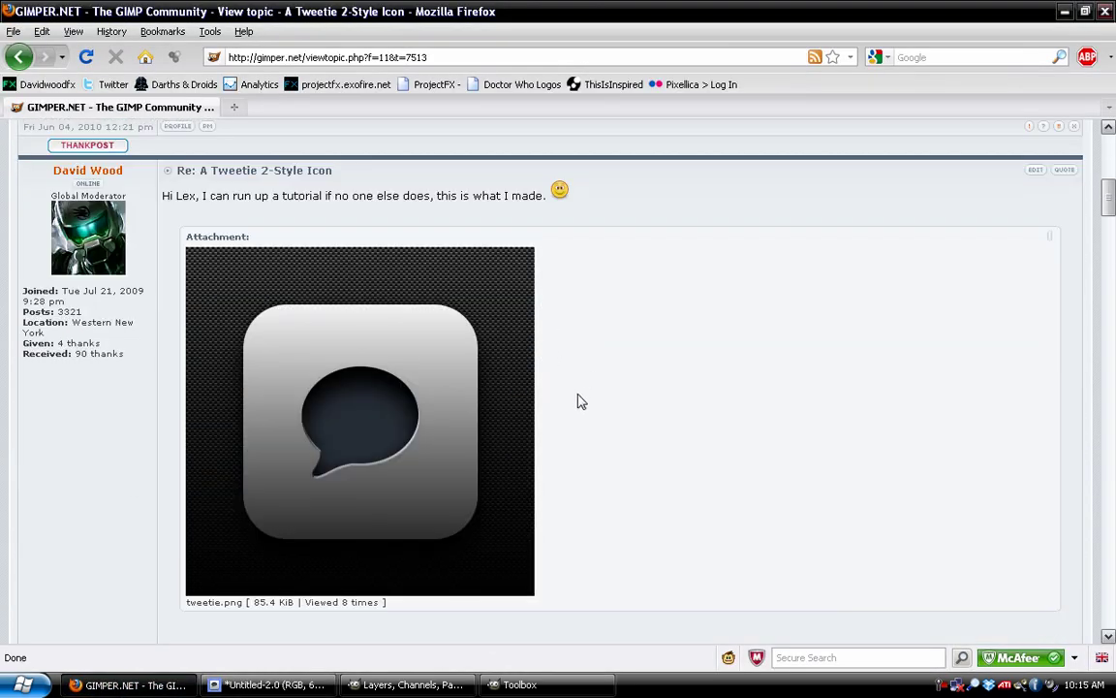
scroll(598, 374, down, 7)
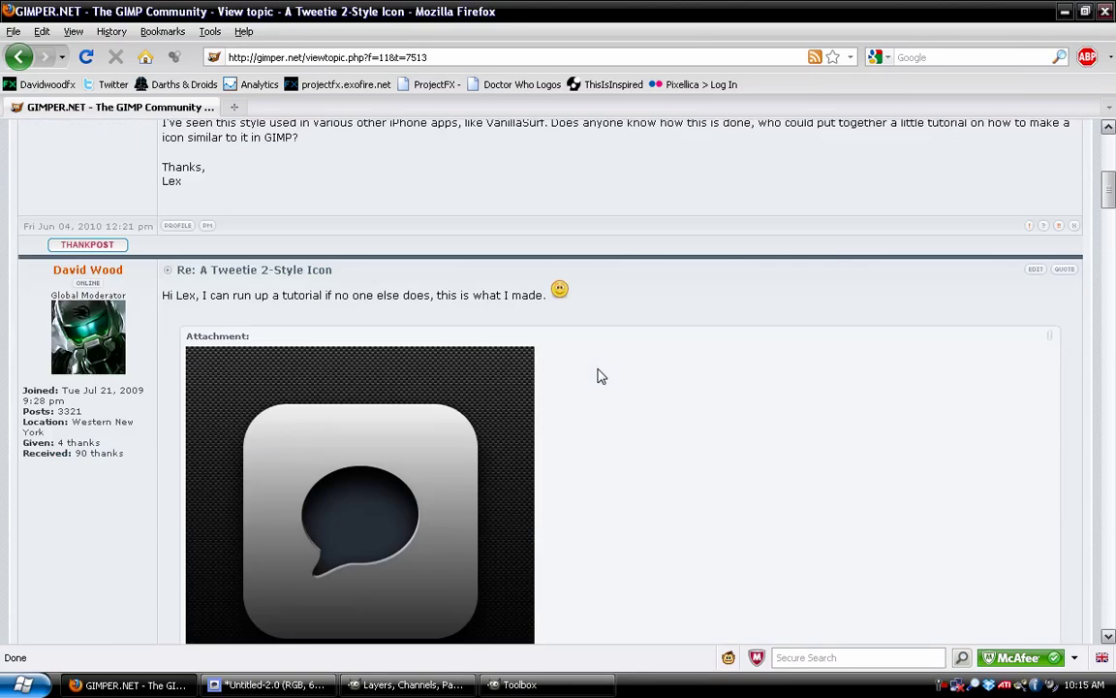
scroll(598, 376, down, 4)
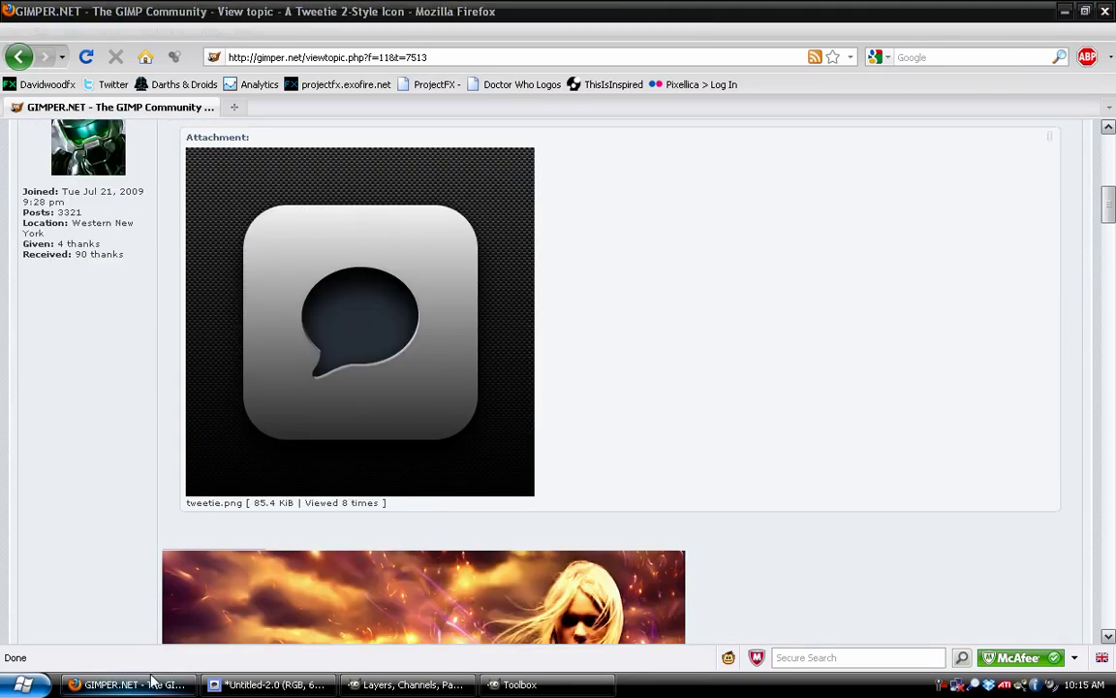
Switch back to GIMP and lock the transparency of the New Layer copy layer
click(270, 684)
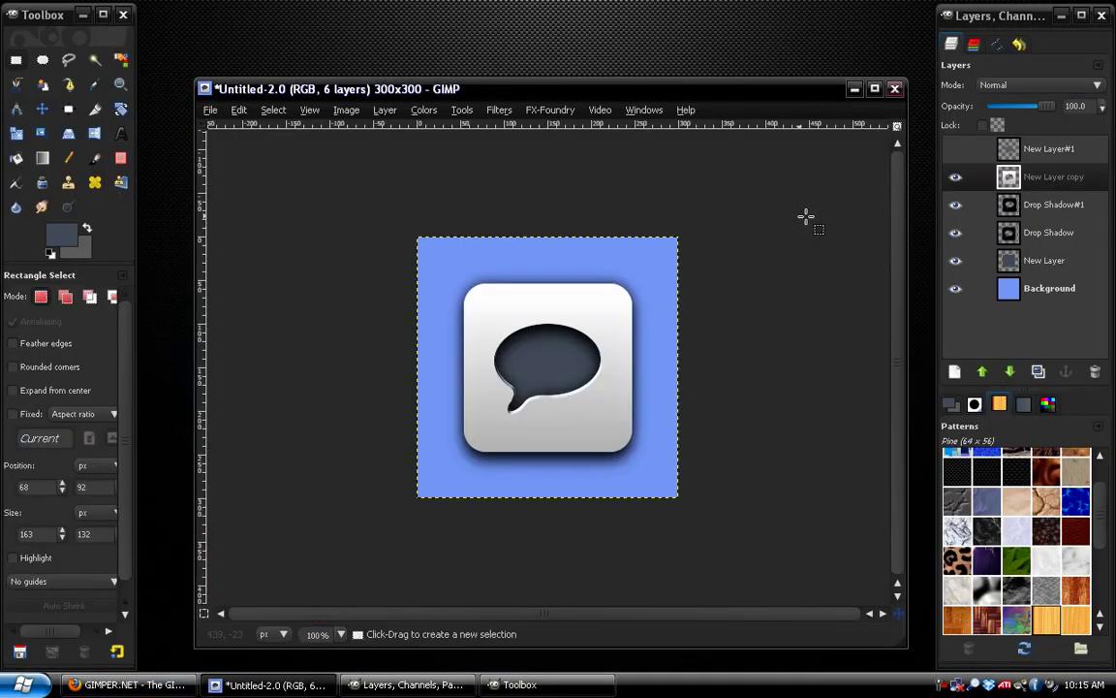
click(969, 260)
click(1050, 177)
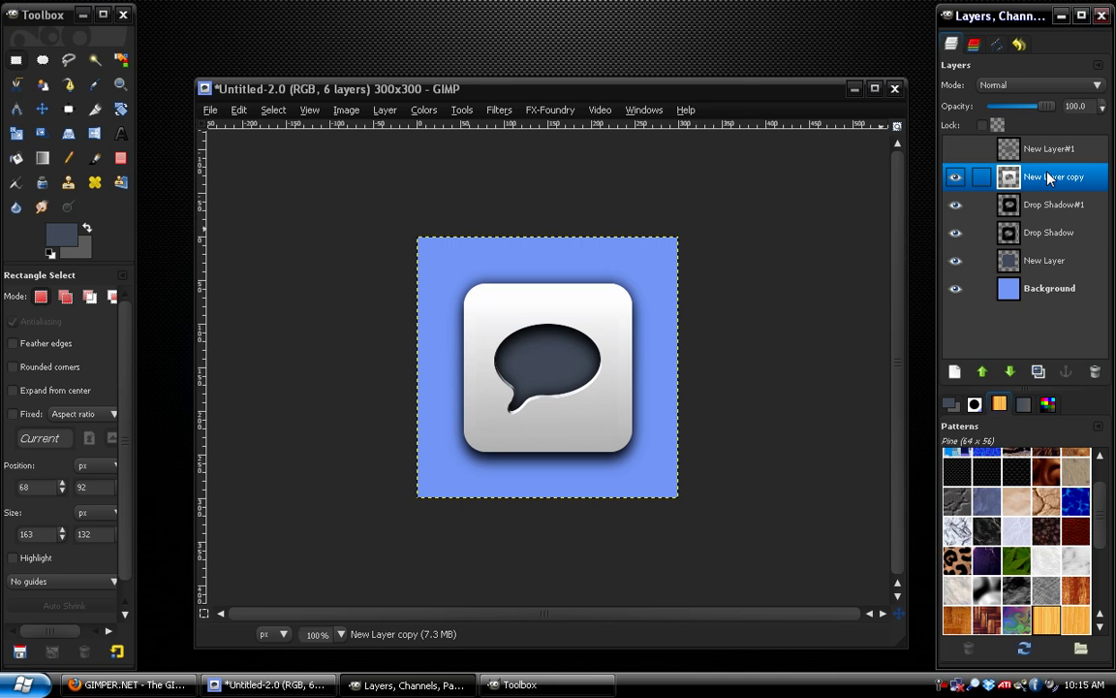
click(982, 125)
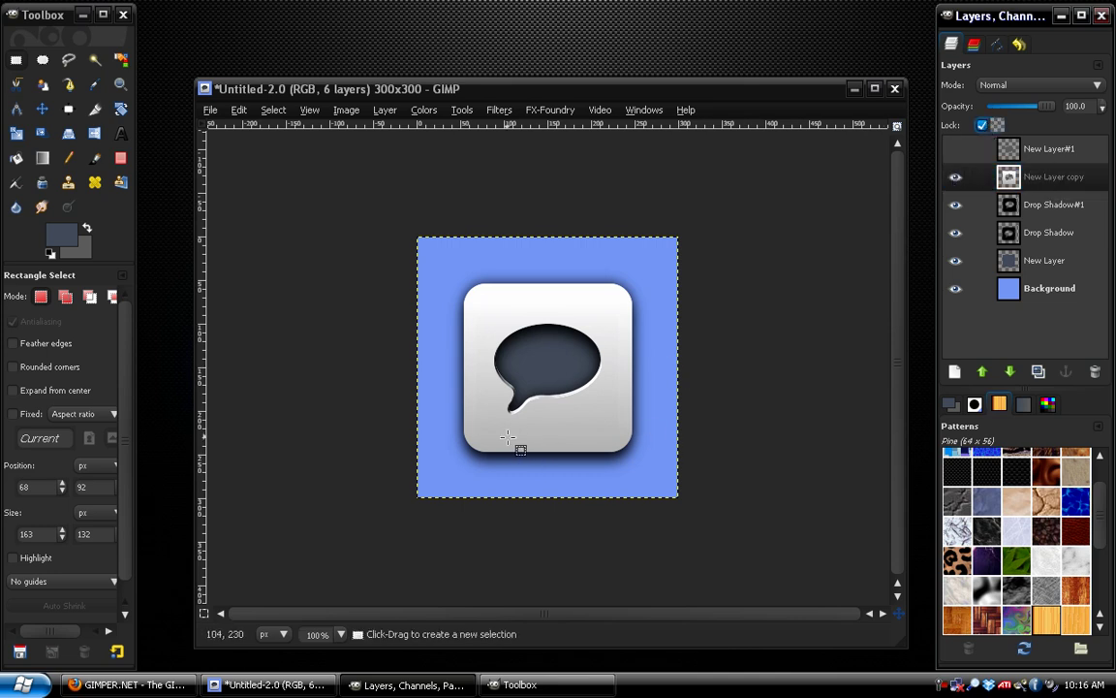
Swap the foreground and background colours and blend a linear Overlay gradient upward over the square's lower half
click(44, 158)
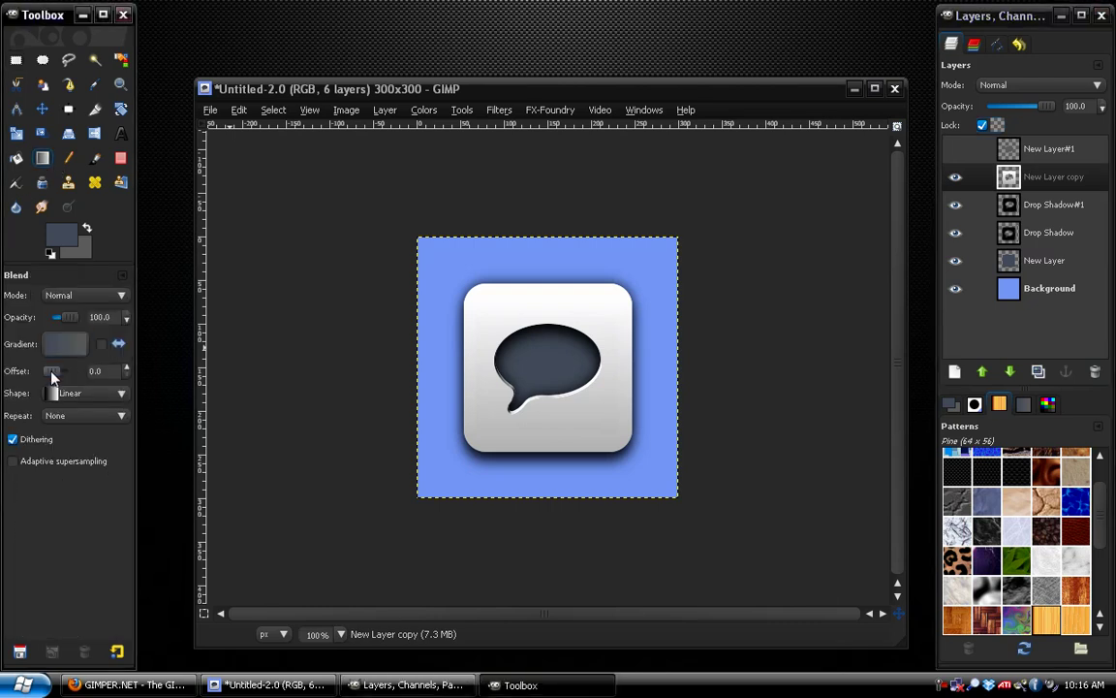
click(86, 230)
click(71, 300)
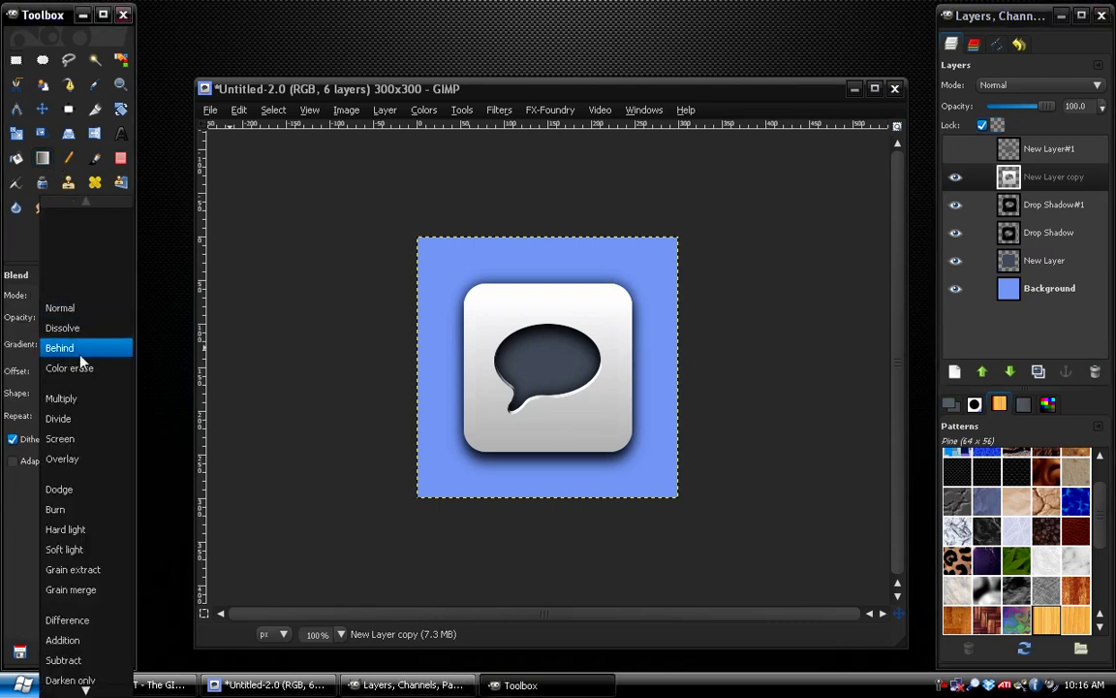
click(80, 457)
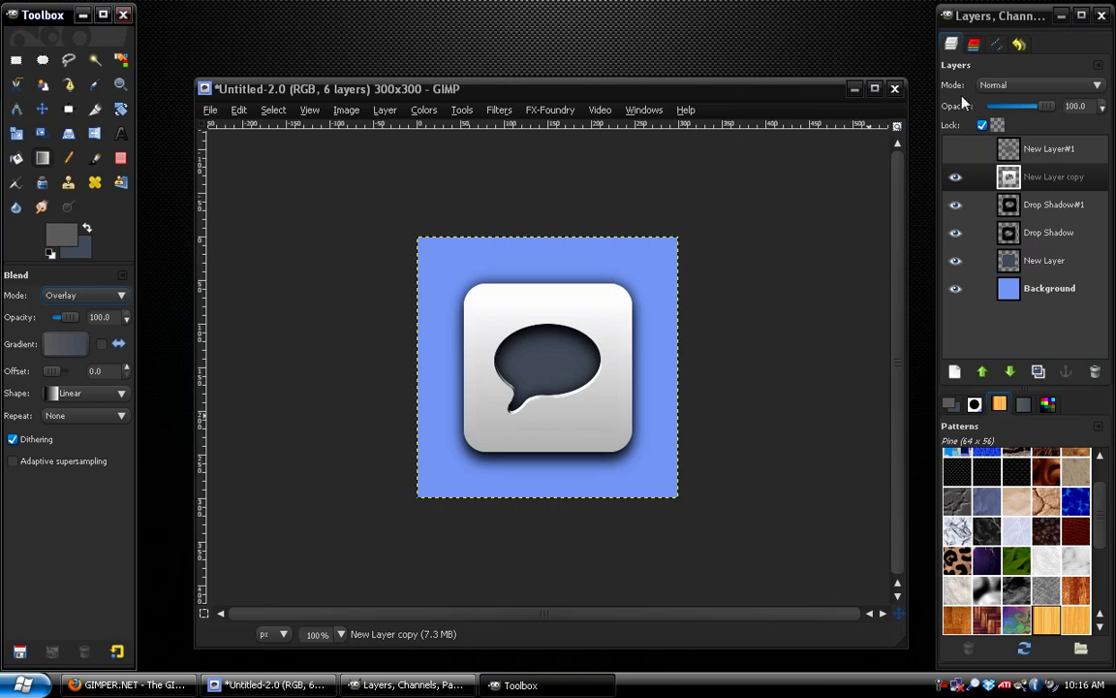
drag(542, 457, 548, 399)
drag(549, 461, 550, 376)
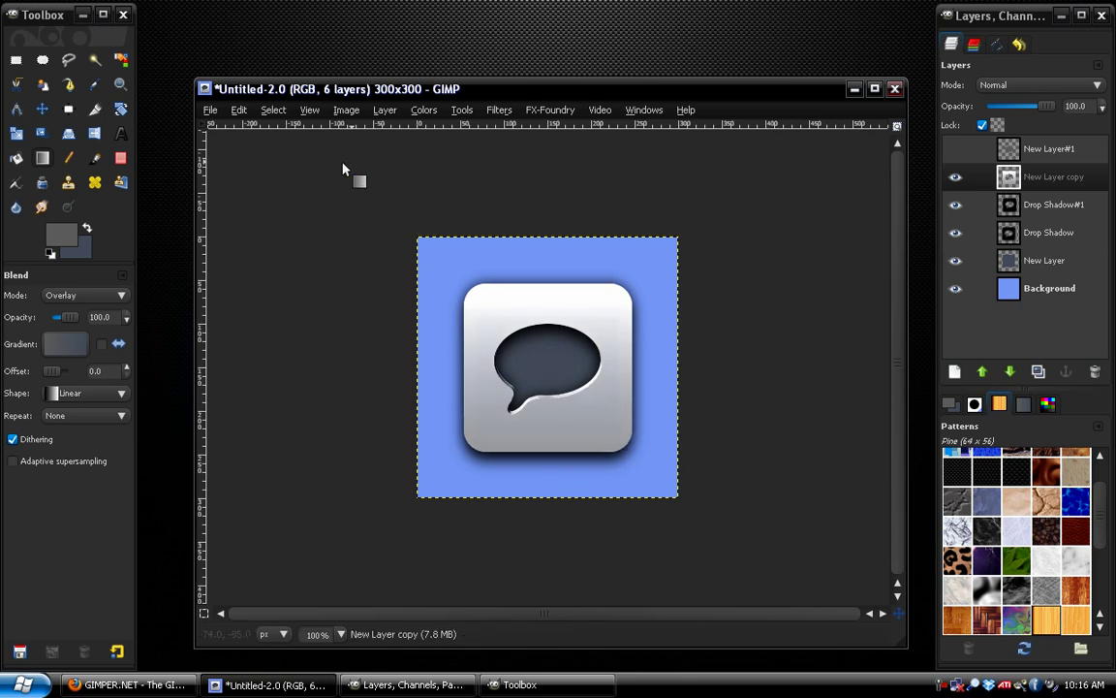
Inspect the two drop shadow layers by hiding and showing each in turn
click(42, 109)
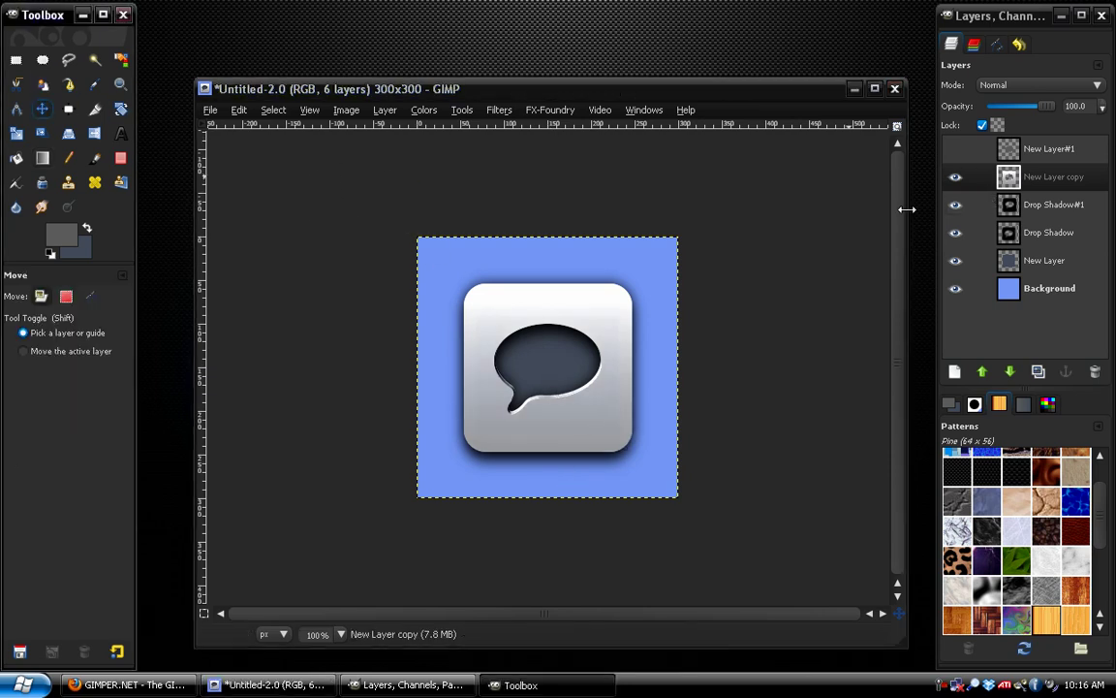
click(1013, 205)
click(1012, 232)
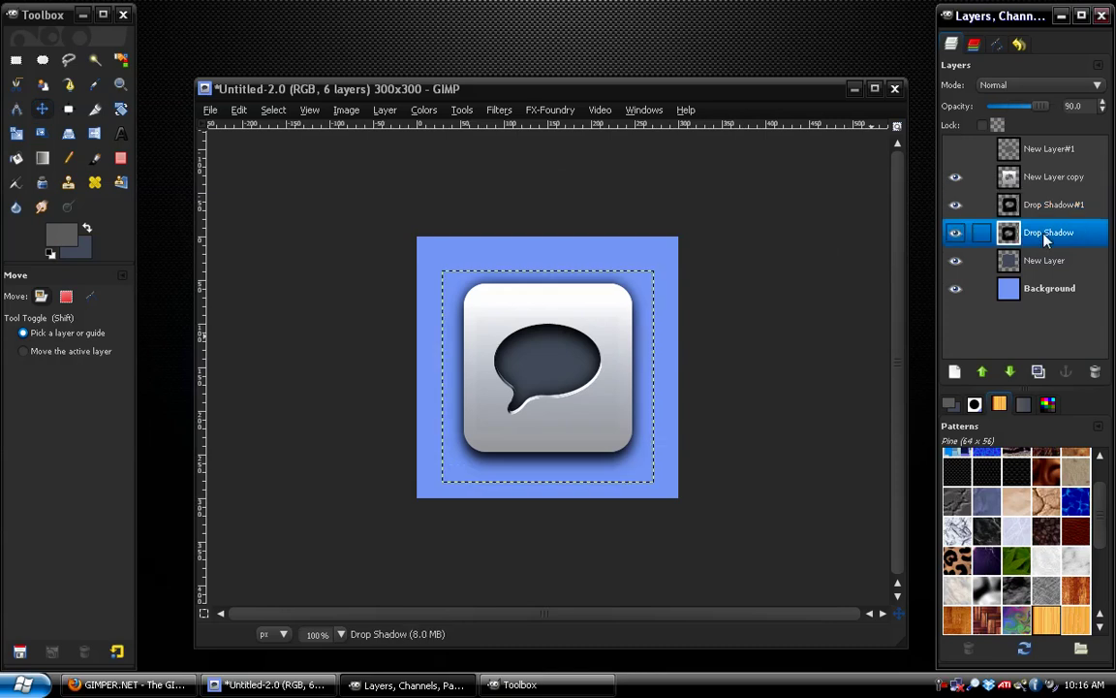
click(956, 205)
click(956, 205)
click(956, 233)
click(955, 232)
Try clearing the Drop Shadow layer outside a 167 × 154 px rectangle around the speech bubble
click(13, 59)
drag(474, 291, 619, 440)
drag(556, 291, 556, 308)
click(273, 110)
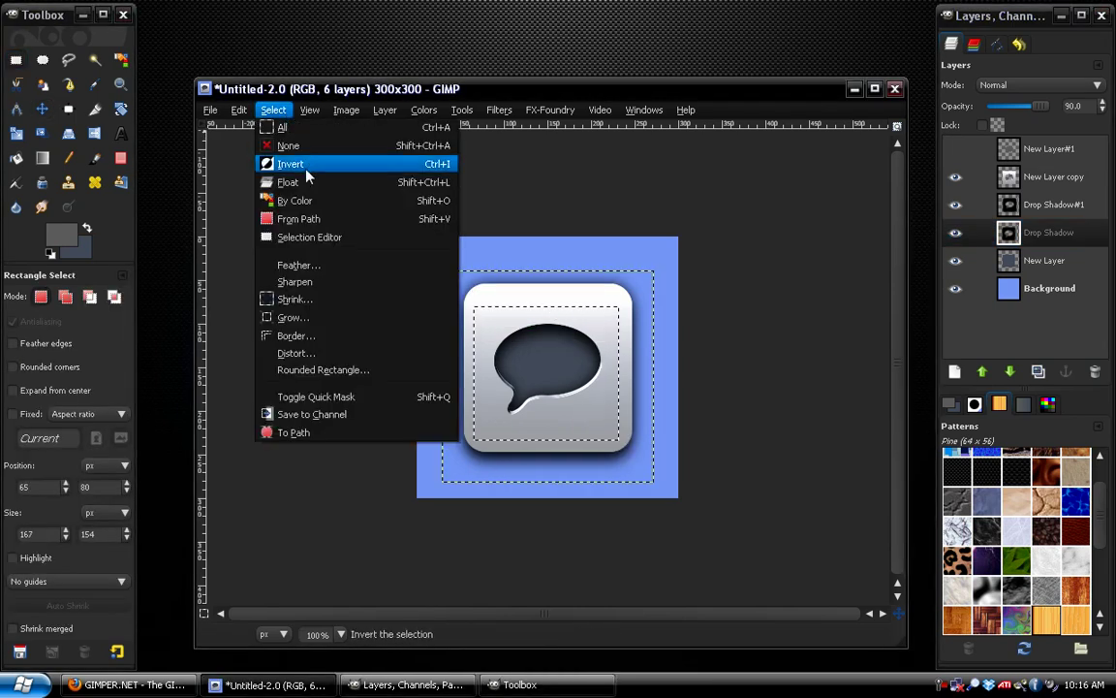
click(289, 164)
click(238, 110)
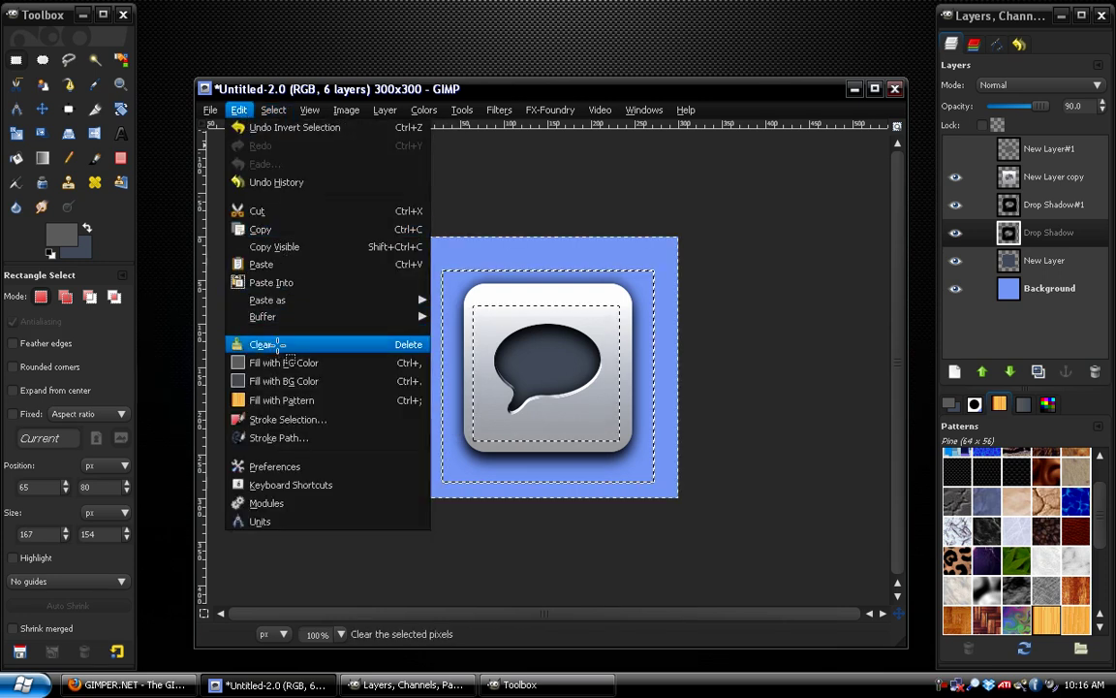
click(278, 349)
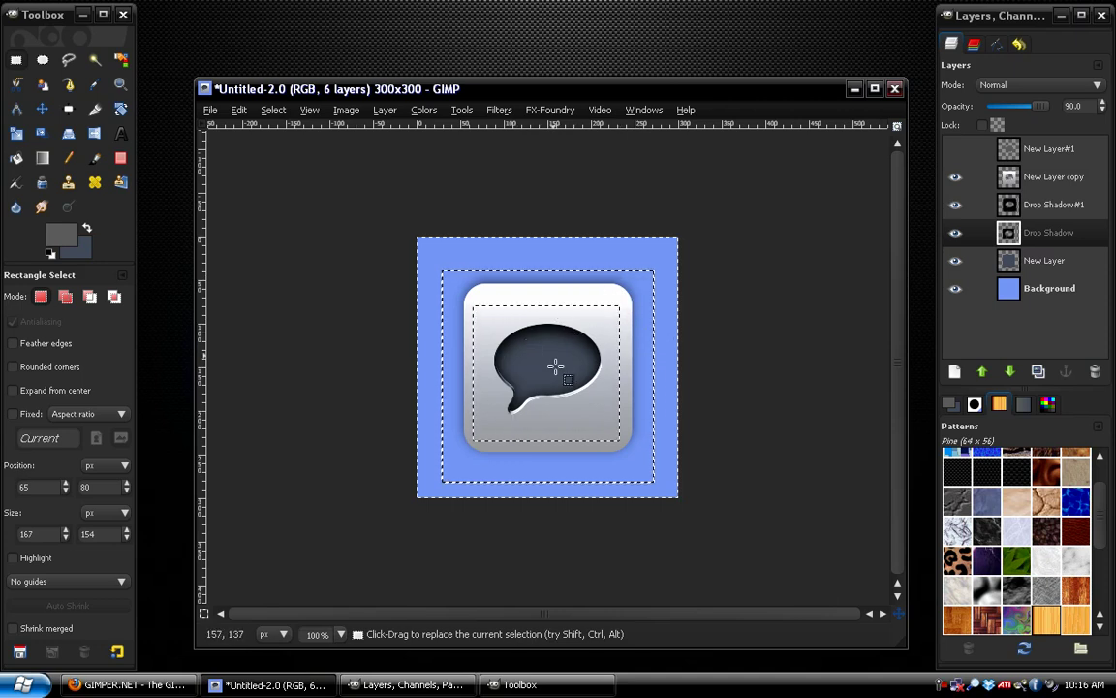
Undo the clearing of the Drop Shadow layer, the inverted selection and the rectangular selection
click(240, 110)
click(239, 110)
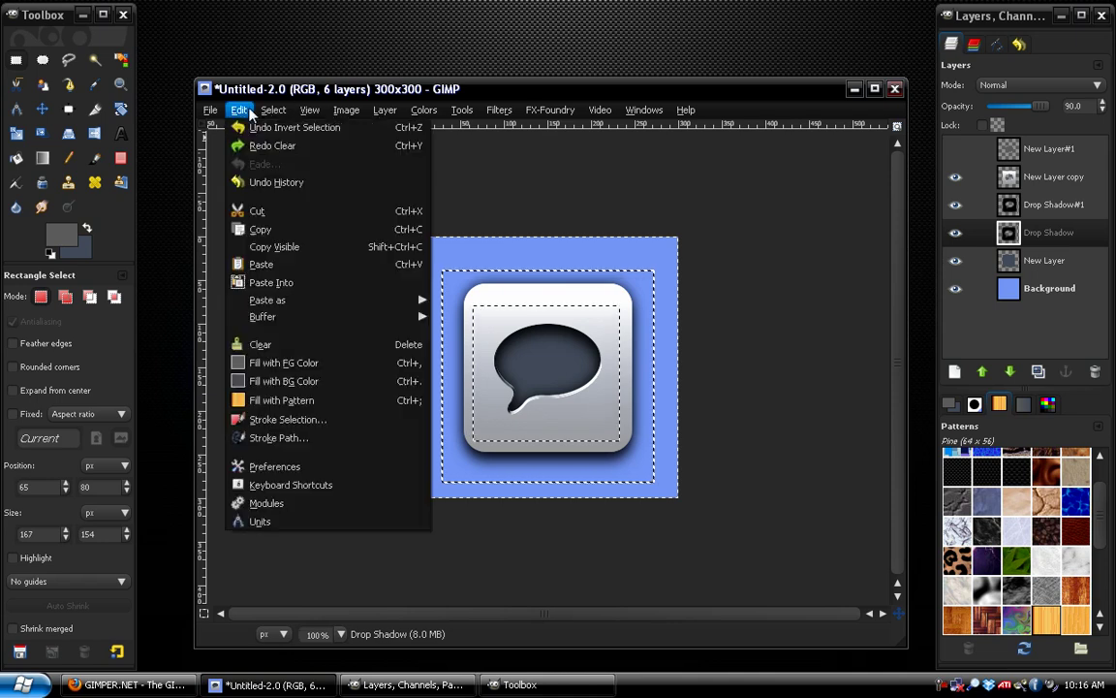
click(250, 114)
click(249, 126)
click(244, 115)
click(250, 133)
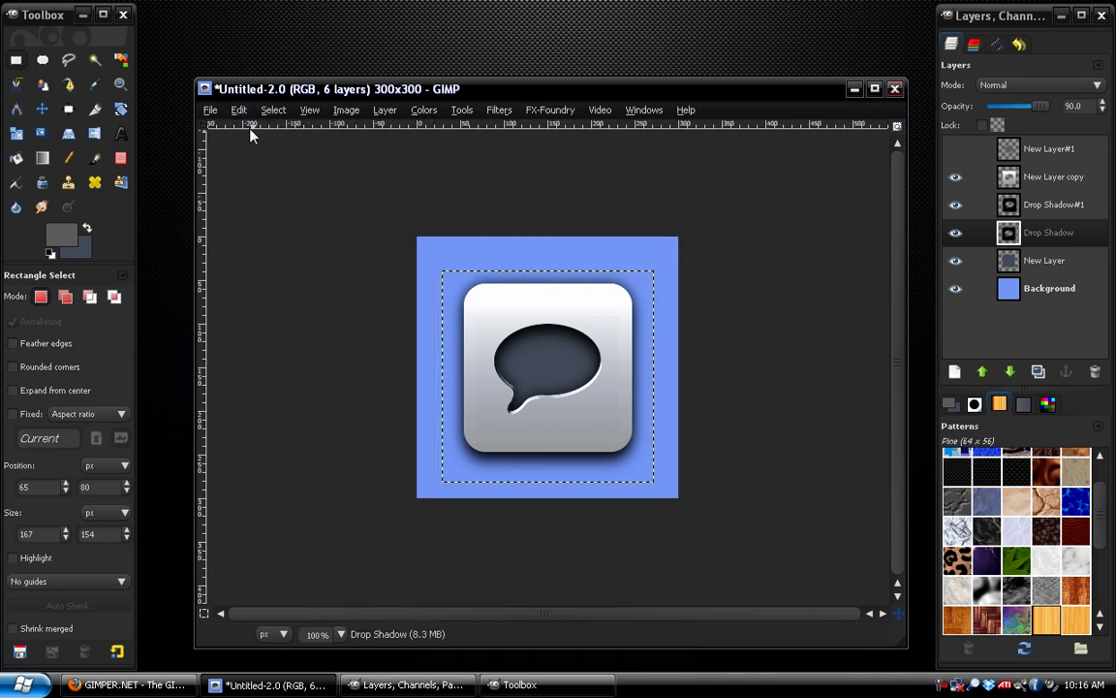
Show the New Layer#1 bubble fill, set its blend mode to Overlay and compare the icon with and without it
click(998, 286)
click(956, 148)
click(1006, 149)
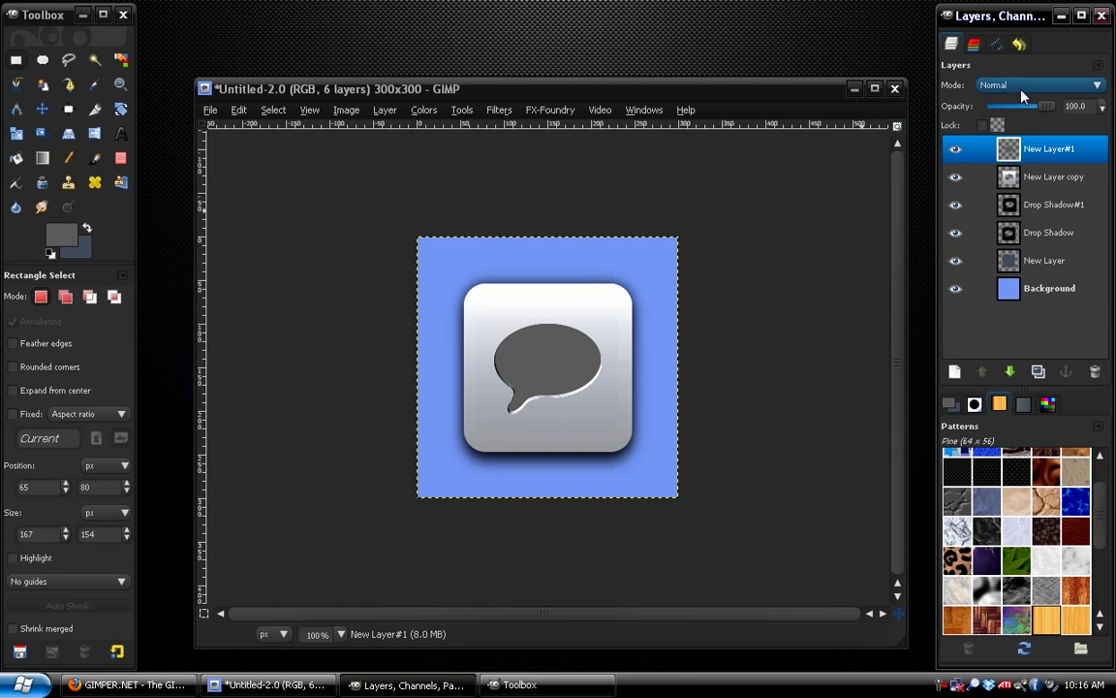
click(1021, 89)
click(1021, 189)
click(956, 150)
click(956, 149)
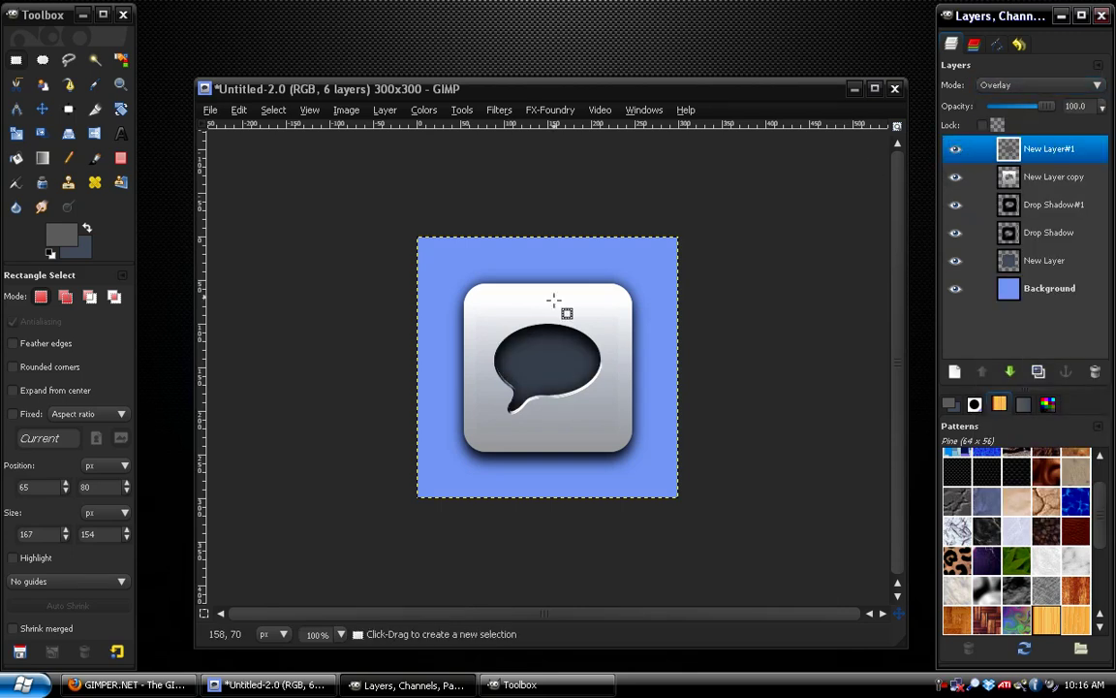
Switch to Firefox, examine the reference Tweetie icon in the forum topic again and return to GIMP
click(133, 684)
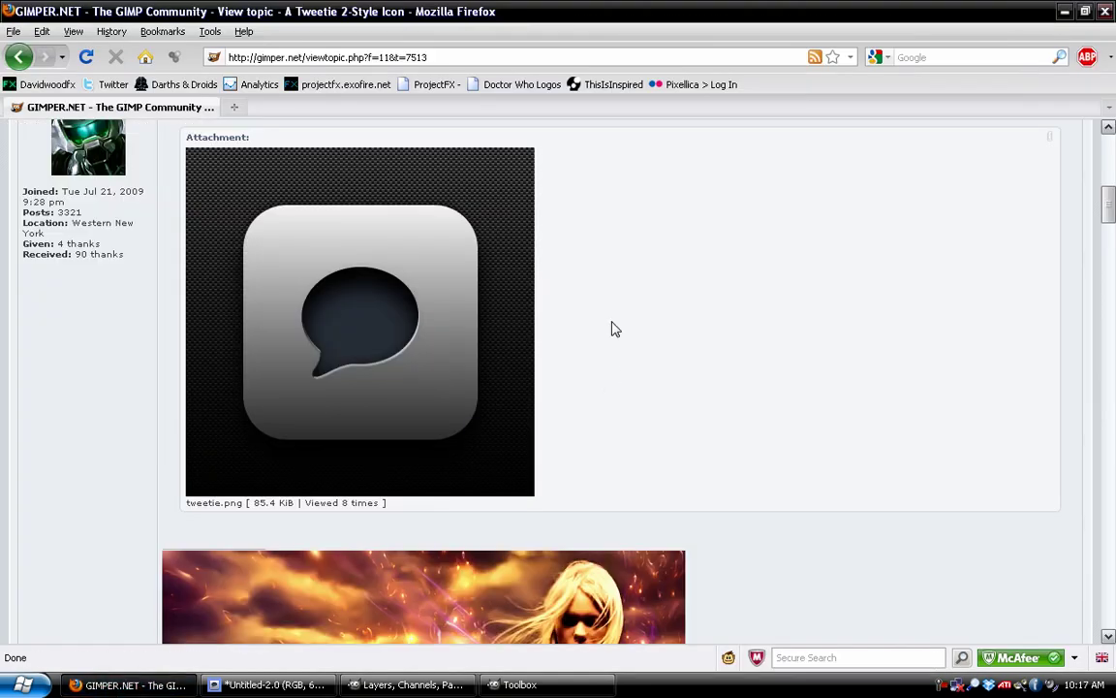
scroll(625, 310, down, 15)
scroll(623, 332, up, 5)
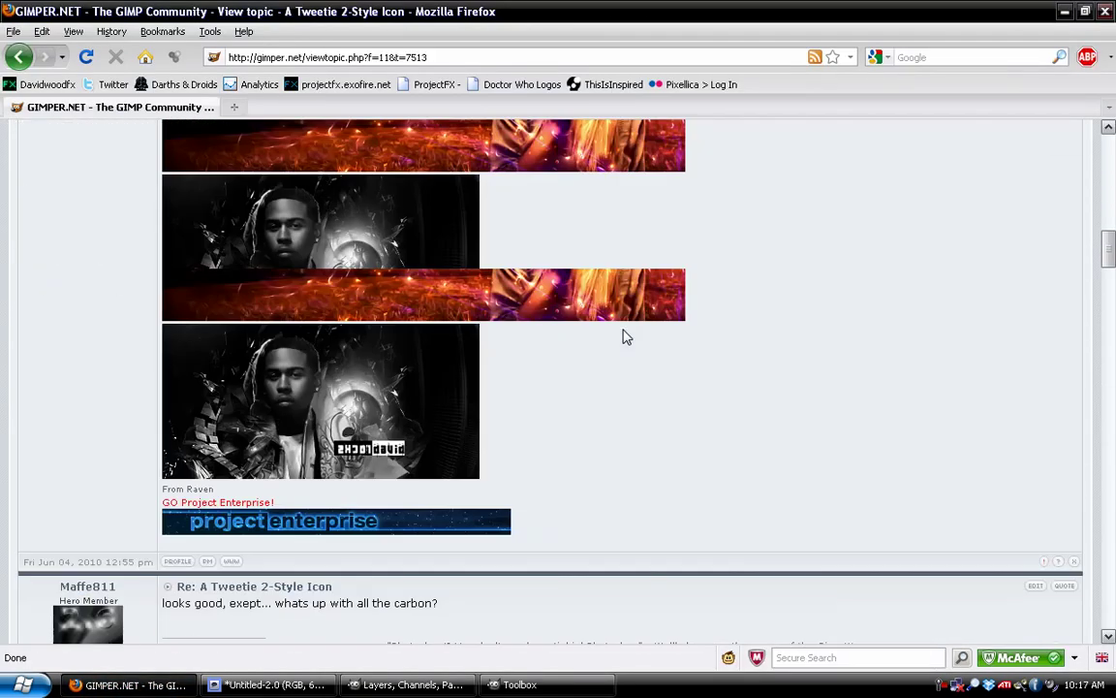
scroll(623, 336, up, 6)
scroll(623, 337, down, 1)
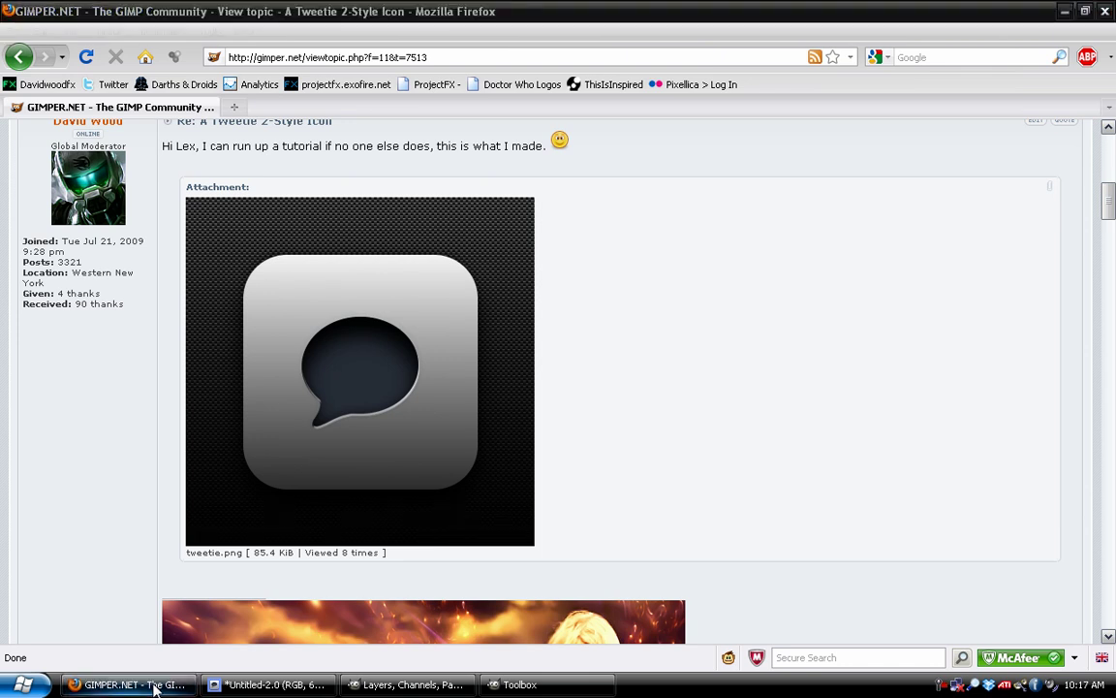
click(155, 686)
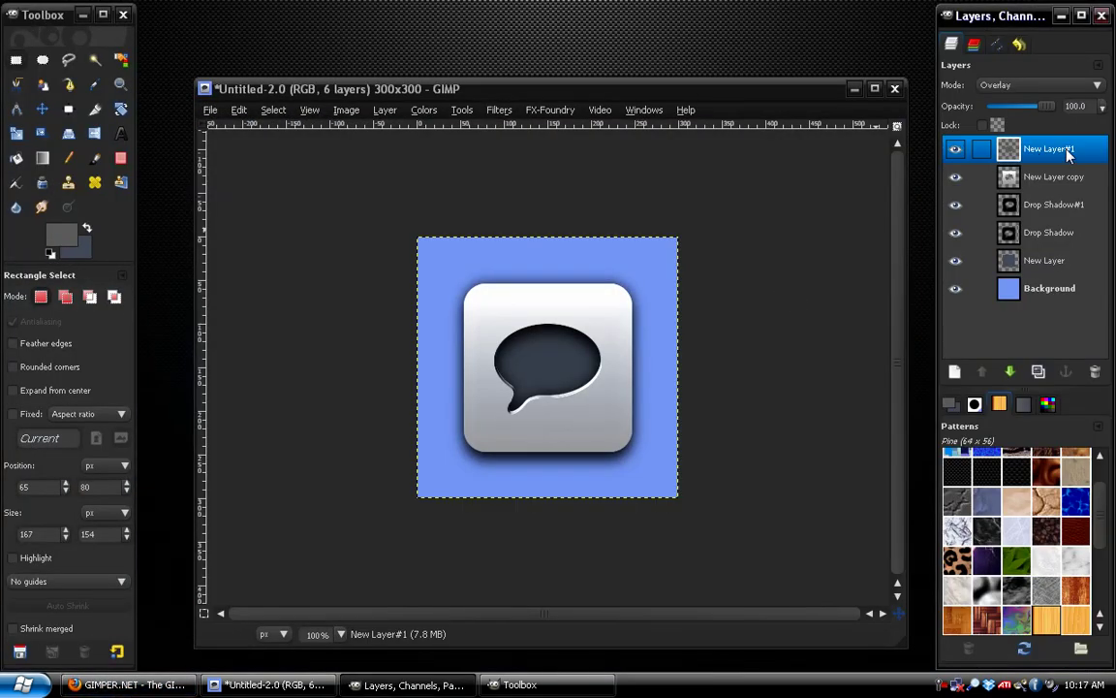
Duplicate the New Layer#1 bubble layer, set the copy's blend mode to Normal and hide the original
shift+click(954, 371)
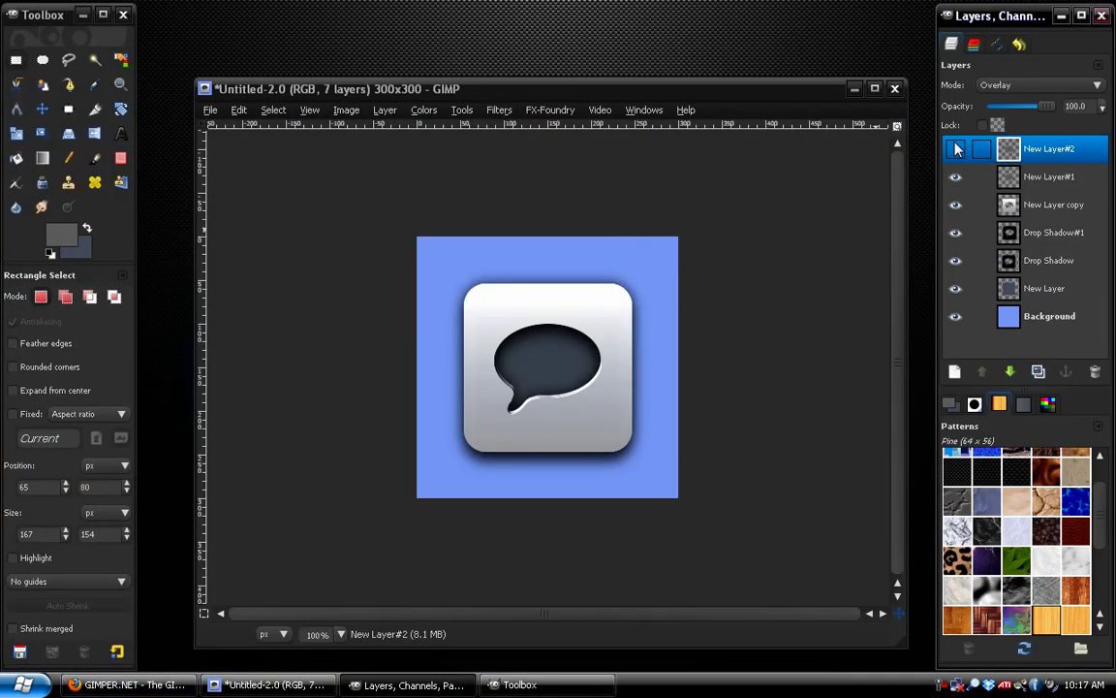
click(1028, 85)
click(998, 14)
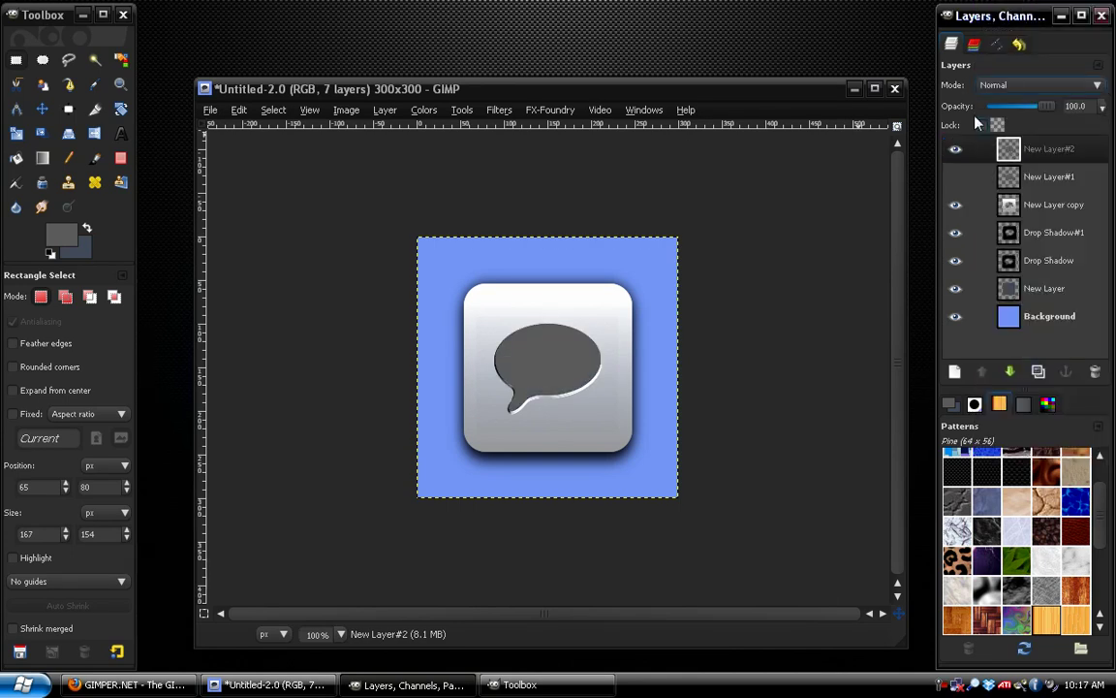
Turn the duplicated bubble white using Brightness-Contrast with brightness 127 and contrast 98
click(424, 110)
click(457, 183)
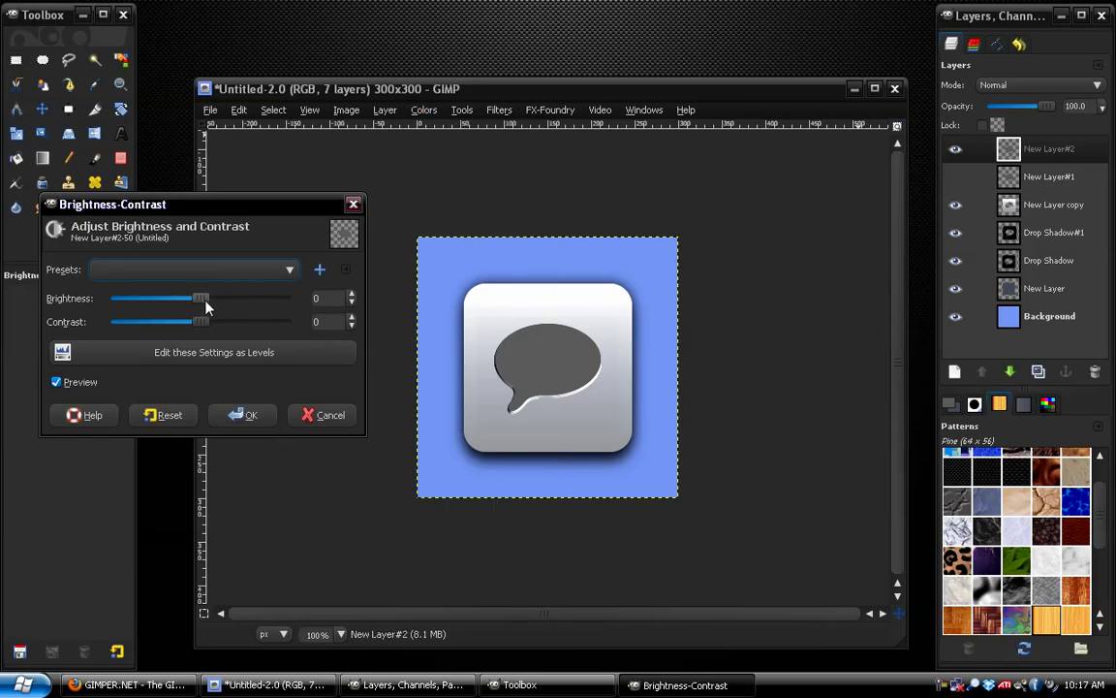
drag(204, 306, 446, 313)
drag(205, 327, 274, 324)
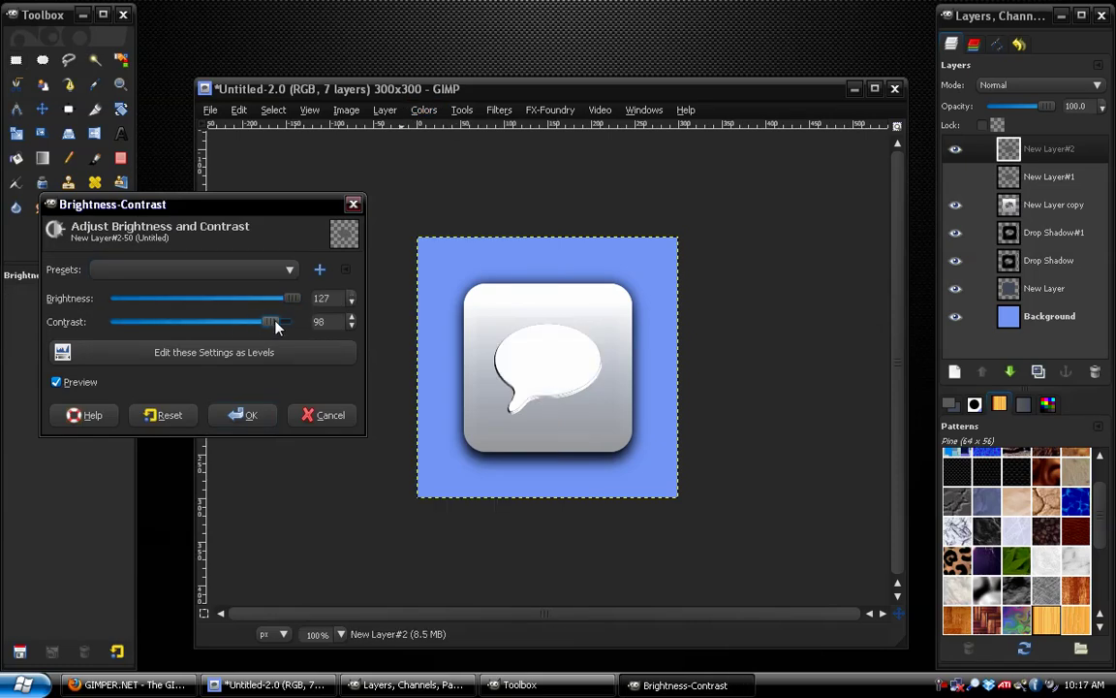
click(250, 415)
Nudge the white bubble layer down 3 px and compare the icon with and without it
click(42, 109)
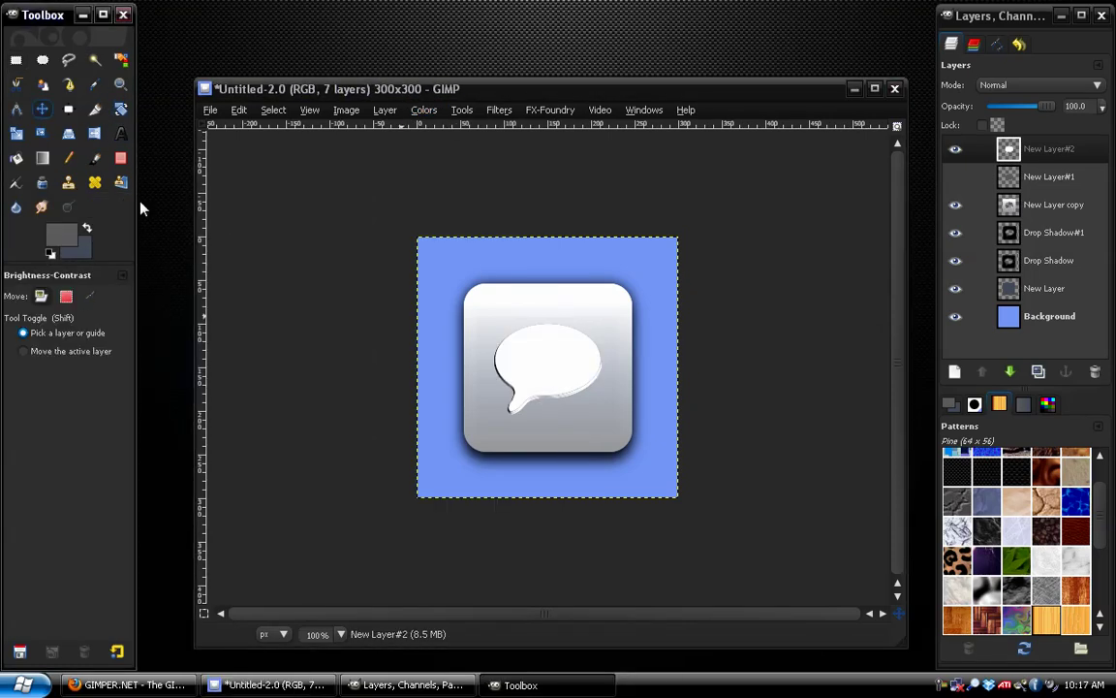
key(Down)
key(Down)
key(Down)
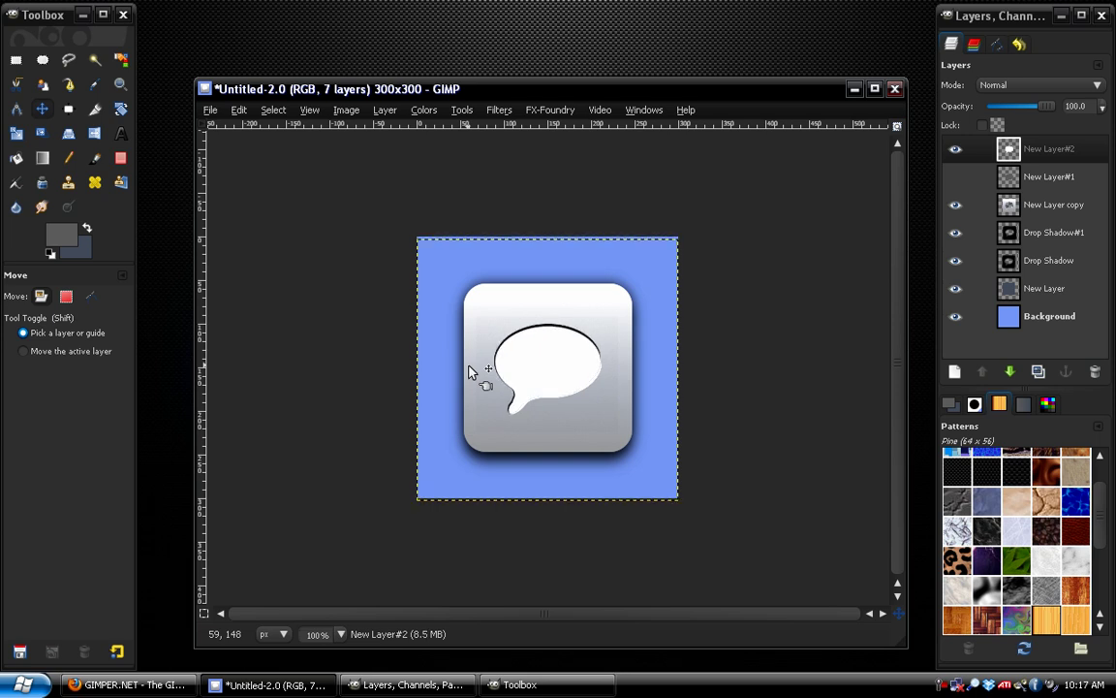
click(956, 148)
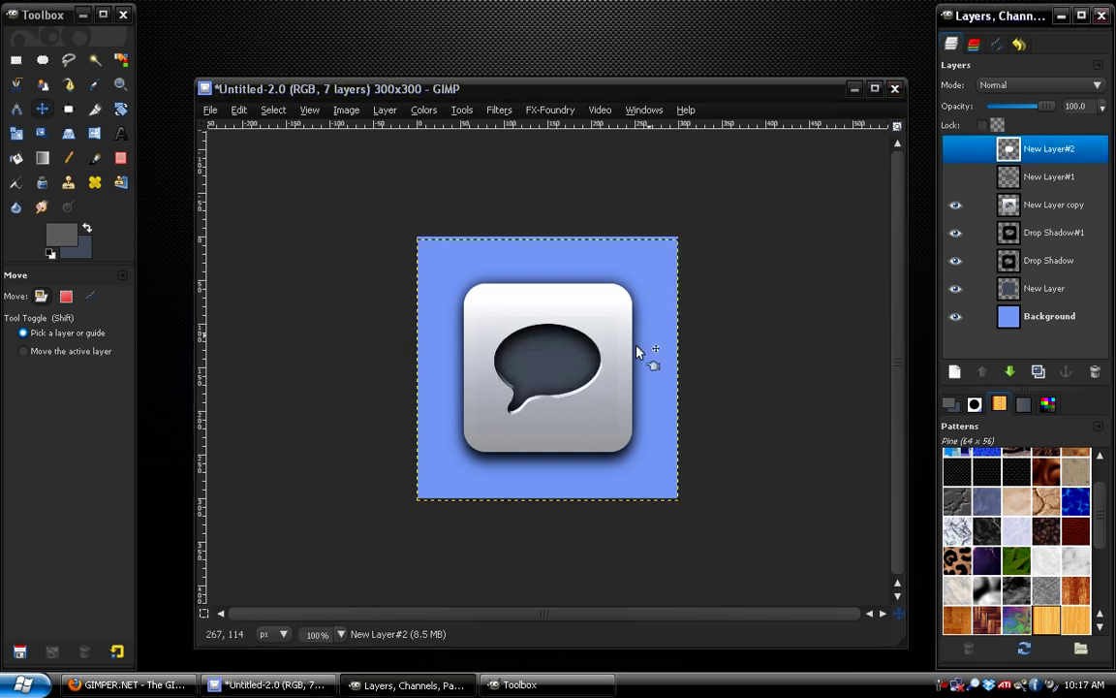
click(956, 152)
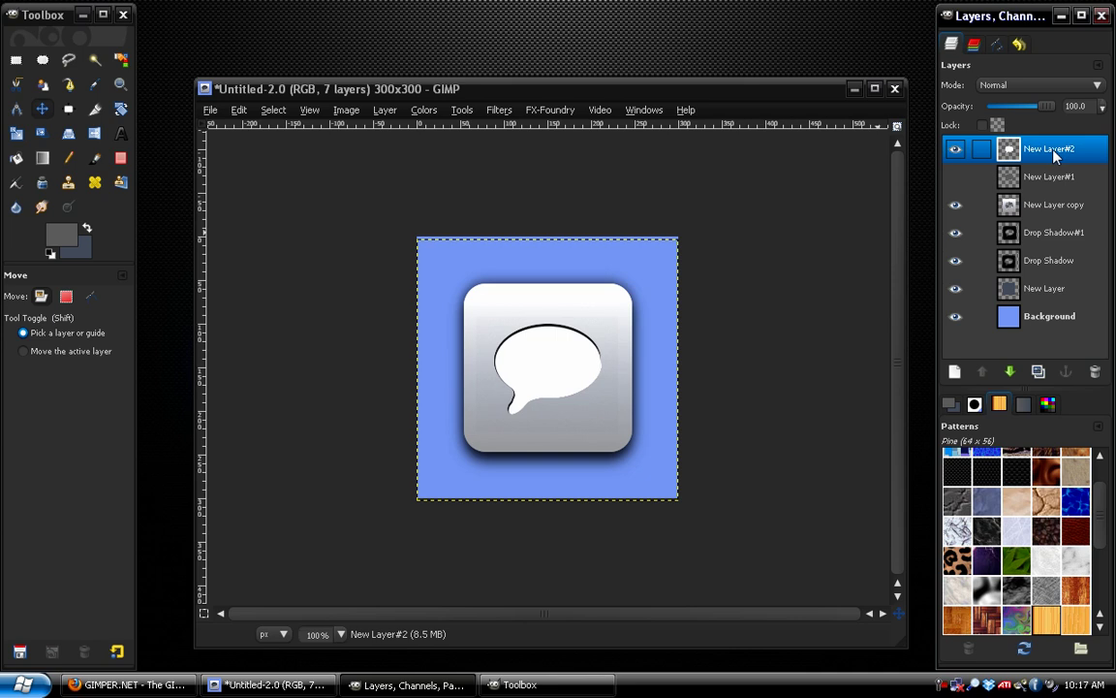
Set the white bubble layer's blend mode to Overlay and hide it to compare
click(1017, 85)
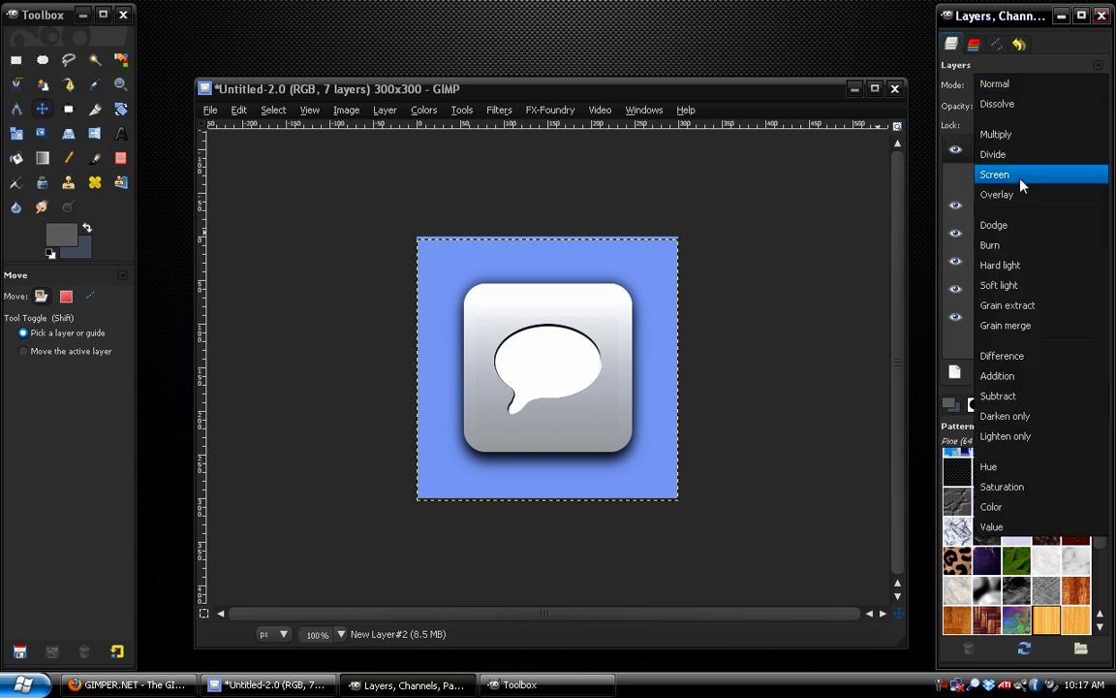
click(1017, 194)
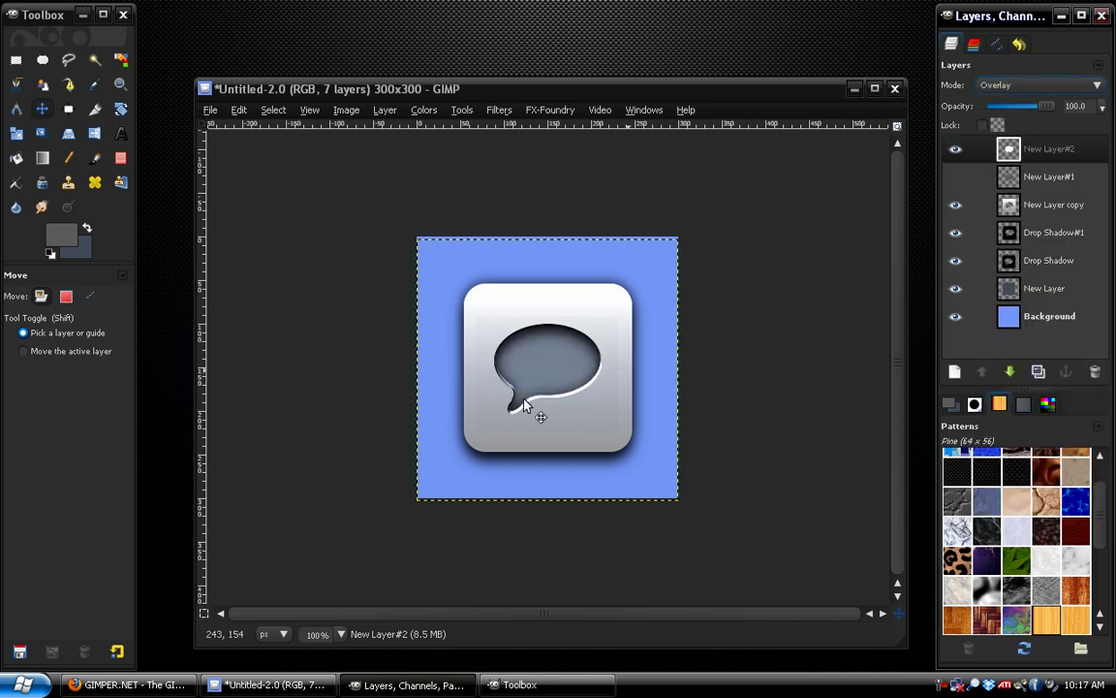
click(958, 148)
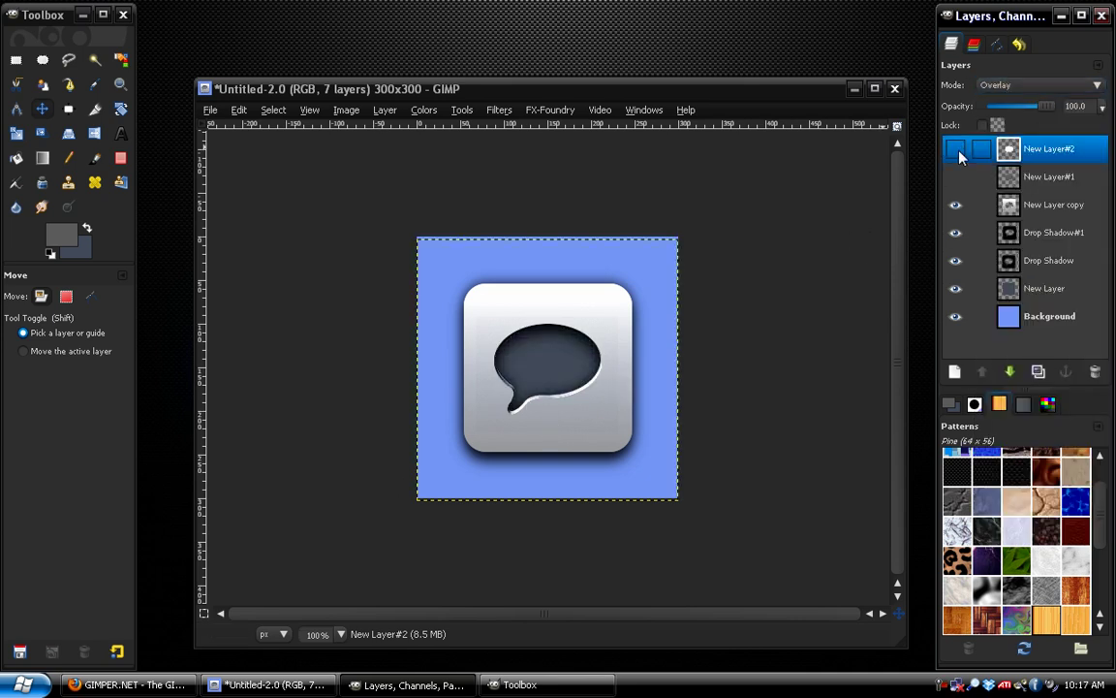
Show both bubble layers, move New Layer#1 above New Layer#2 and toggle its visibility to compare
click(955, 176)
drag(1009, 176, 1045, 147)
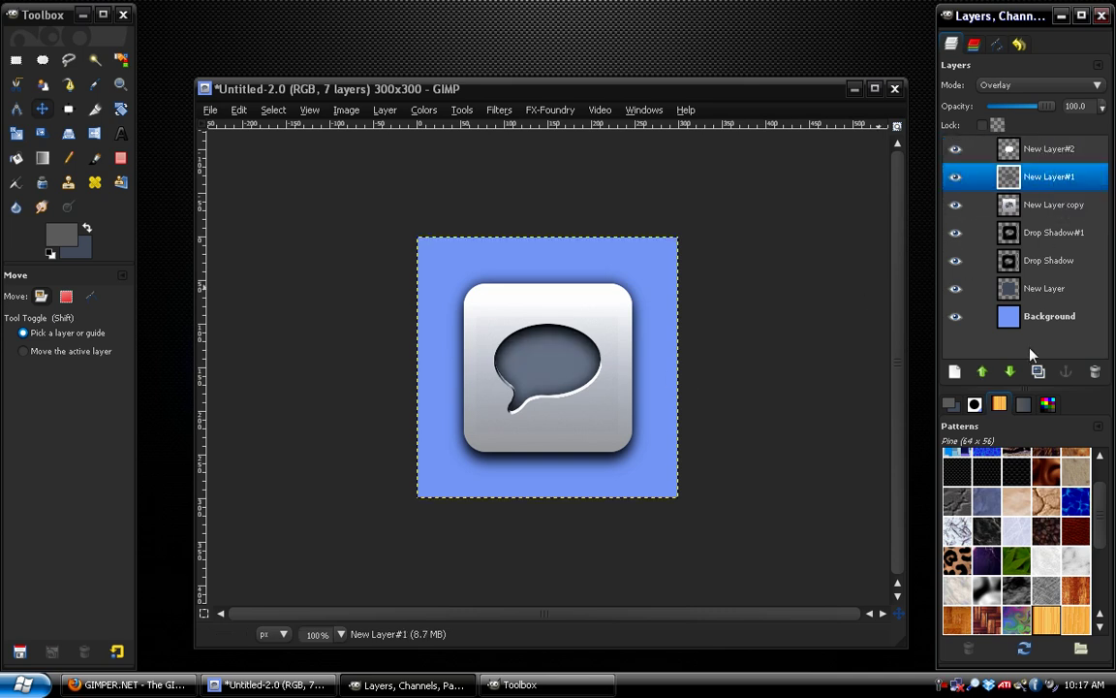
click(965, 149)
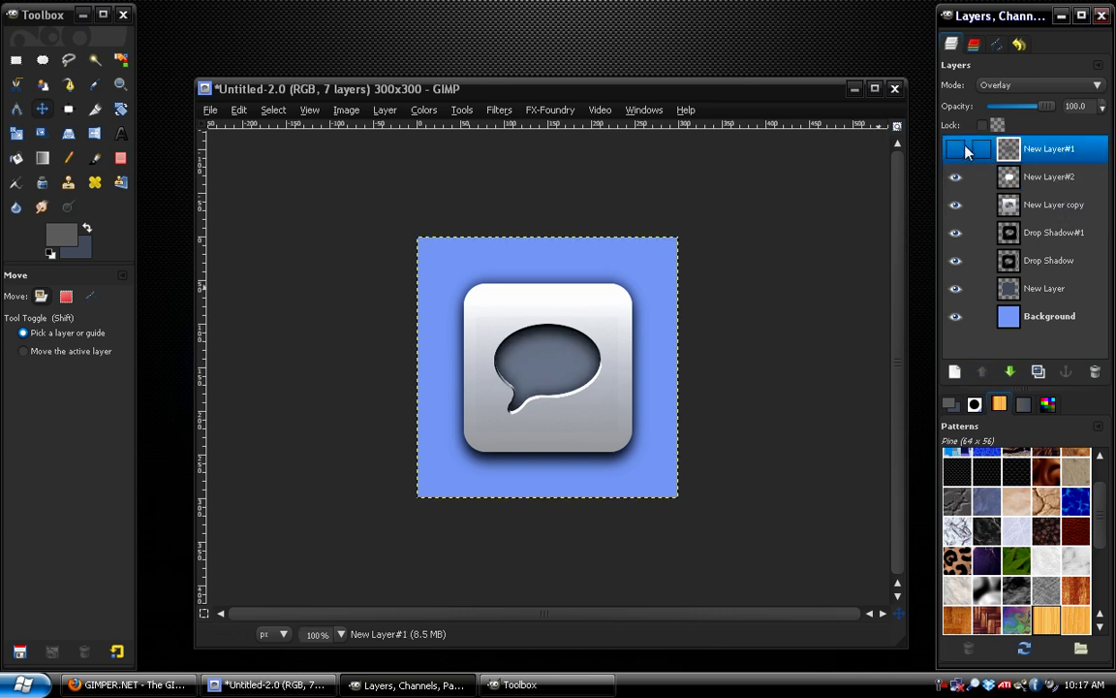
click(964, 150)
Select the bubble shape from New Layer#1's alpha, clear that area from New Layer#2 and remove the selection
right_click(981, 150)
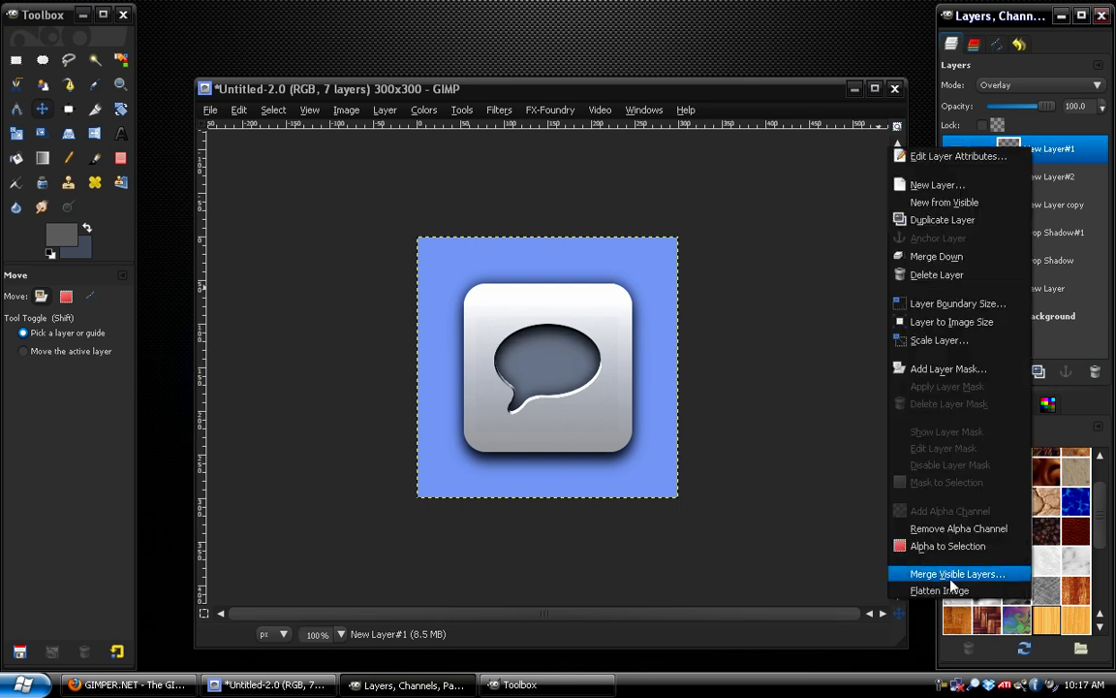
click(948, 547)
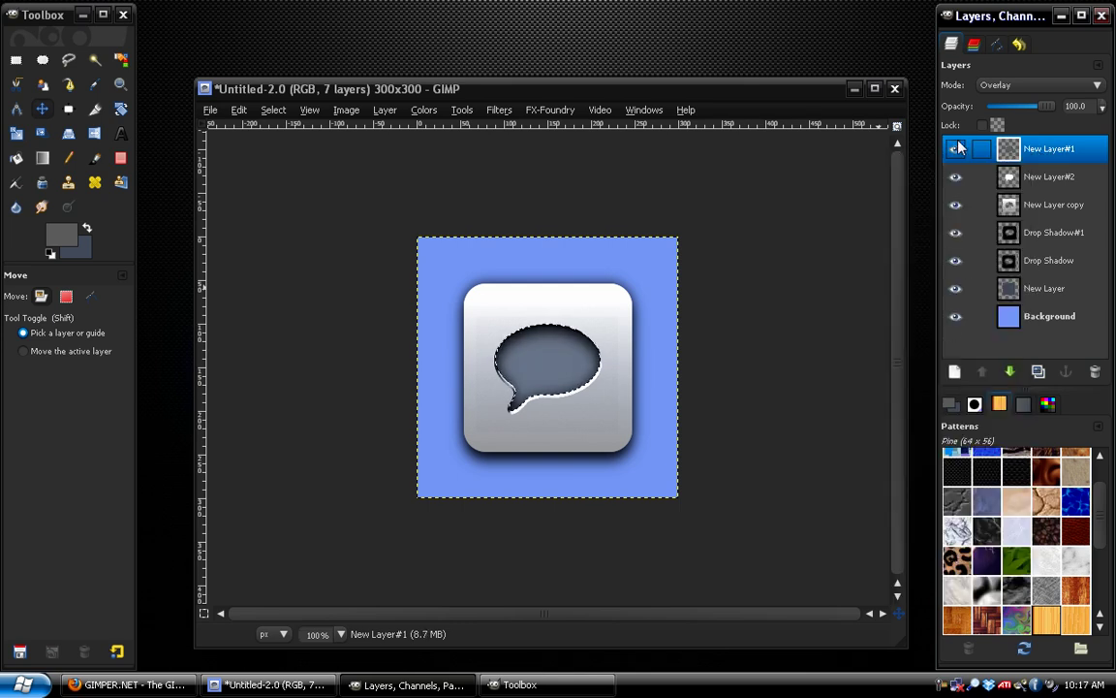
click(1049, 176)
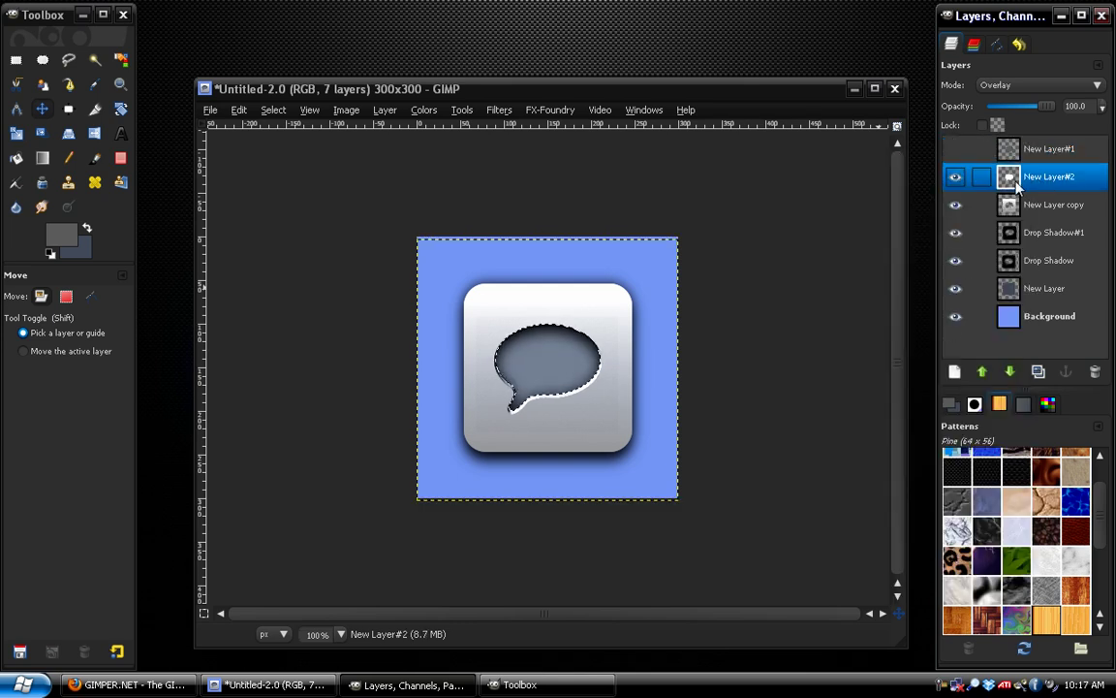
click(251, 113)
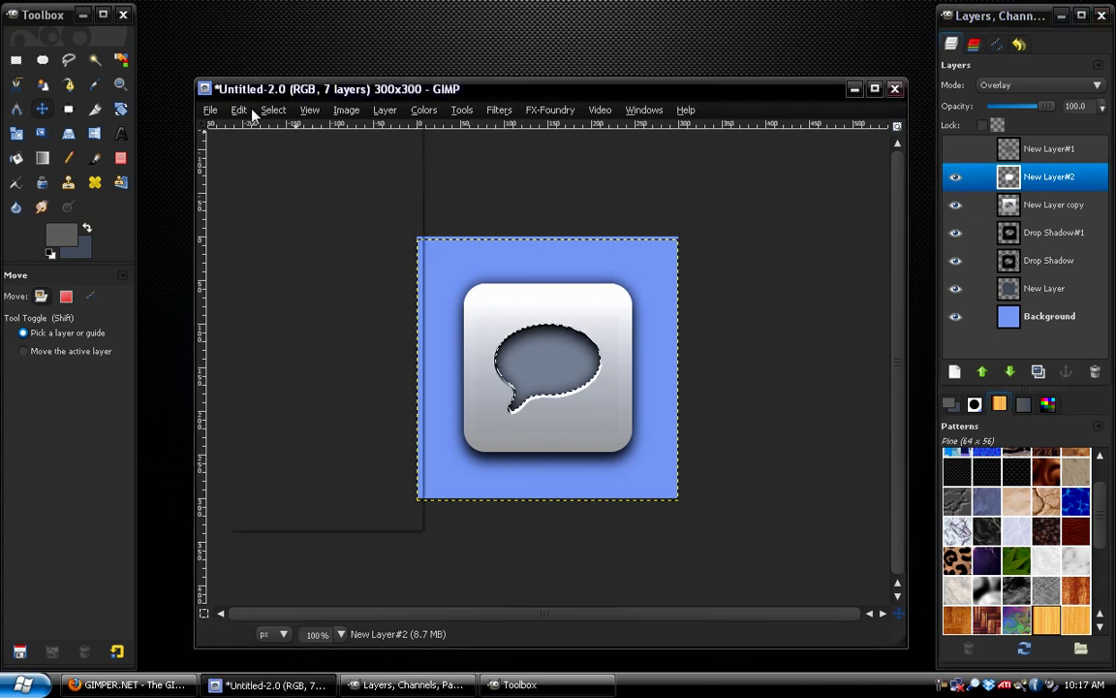
click(286, 361)
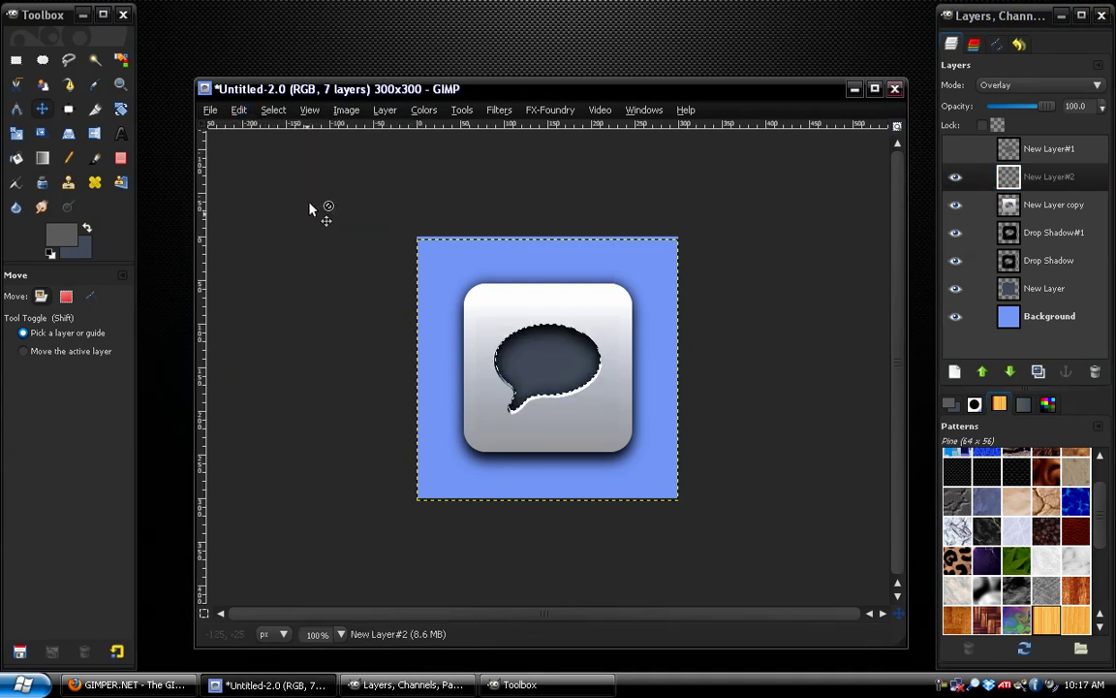
click(275, 109)
click(290, 144)
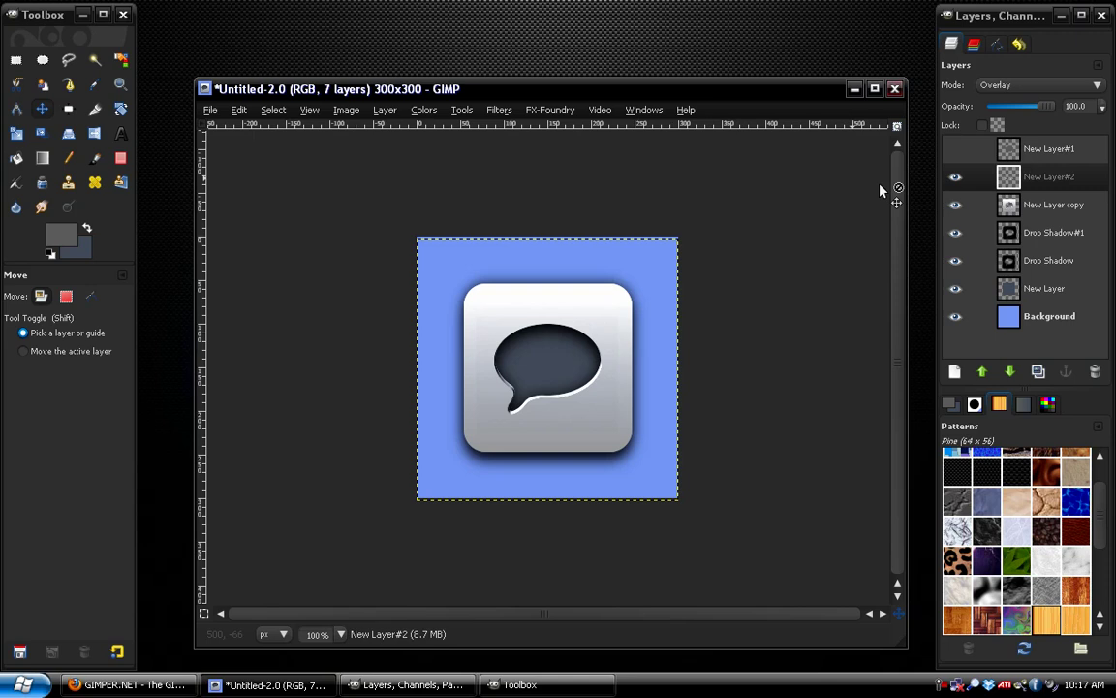
Lower New Layer#2's opacity to 50, show New Layer#1 and compare the icon with and without these highlights
click(952, 176)
drag(1047, 106, 1016, 107)
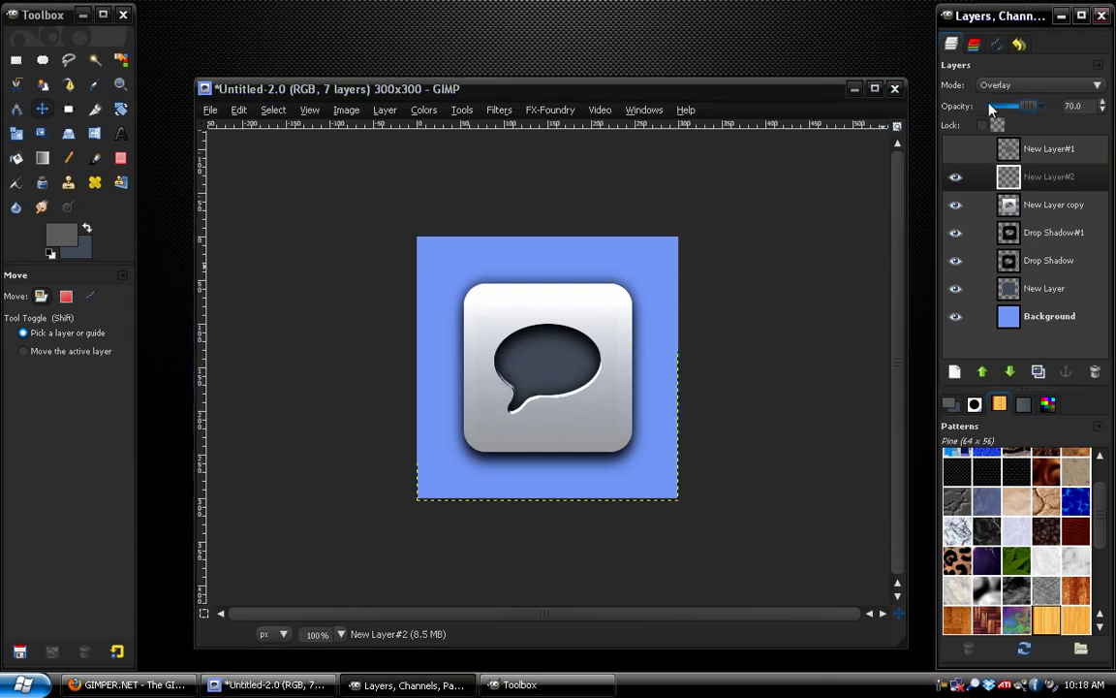
click(956, 179)
click(959, 149)
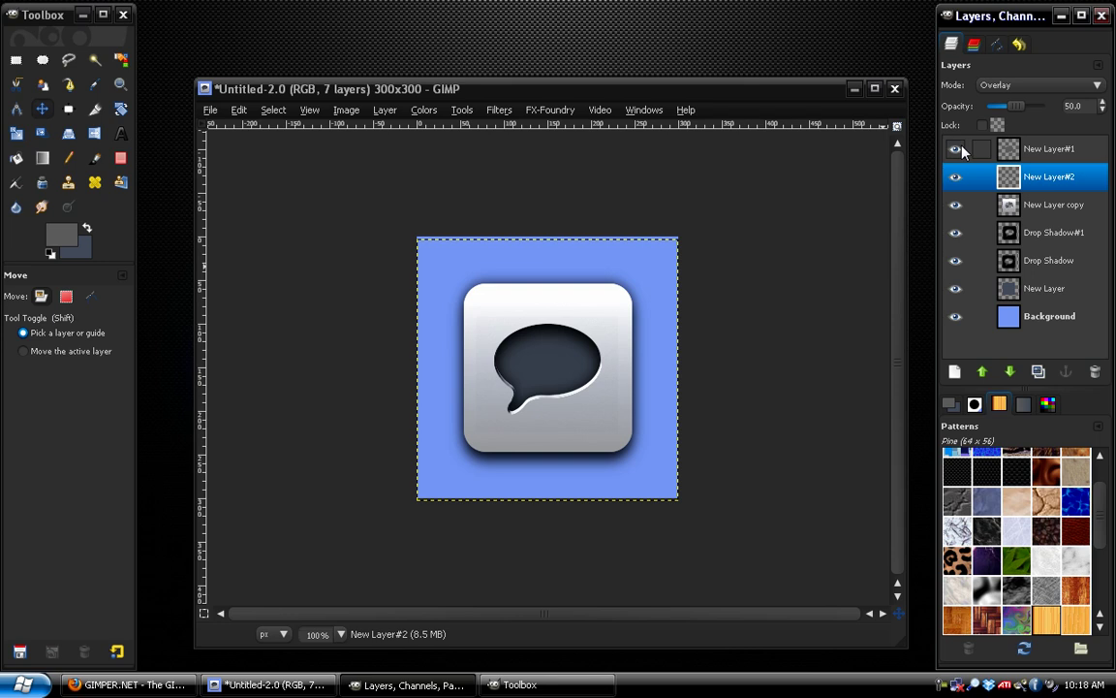
click(965, 150)
Fill the Background layer with the Carbon Fiber Wide pattern using Bucket Fill
click(1056, 318)
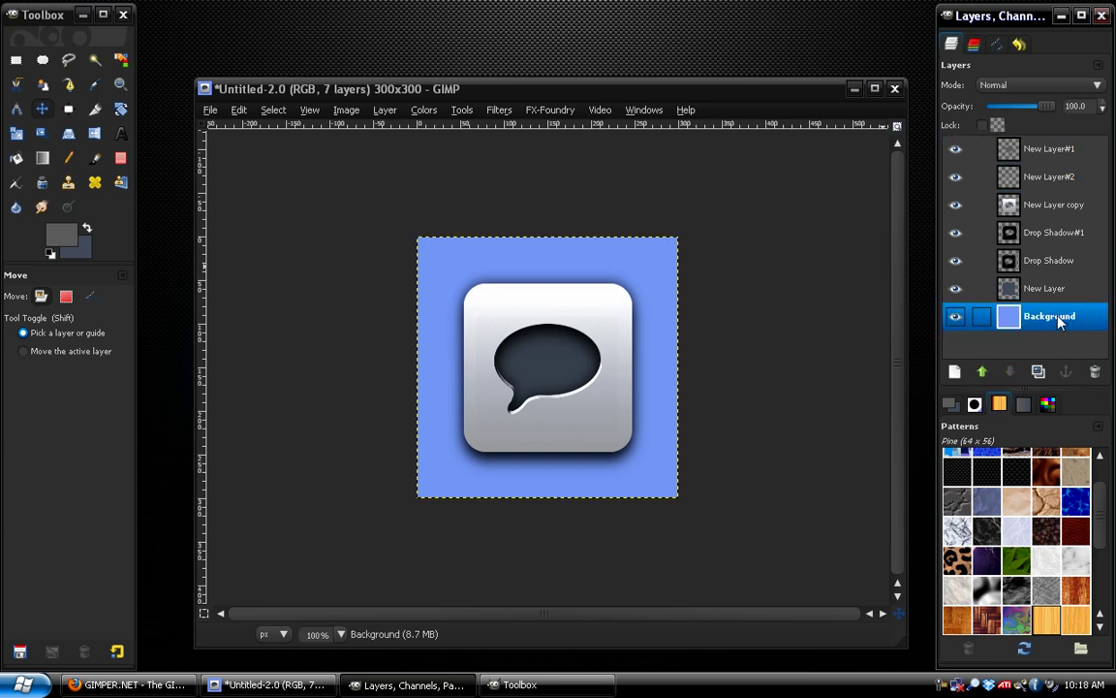
drag(1027, 475, 1049, 323)
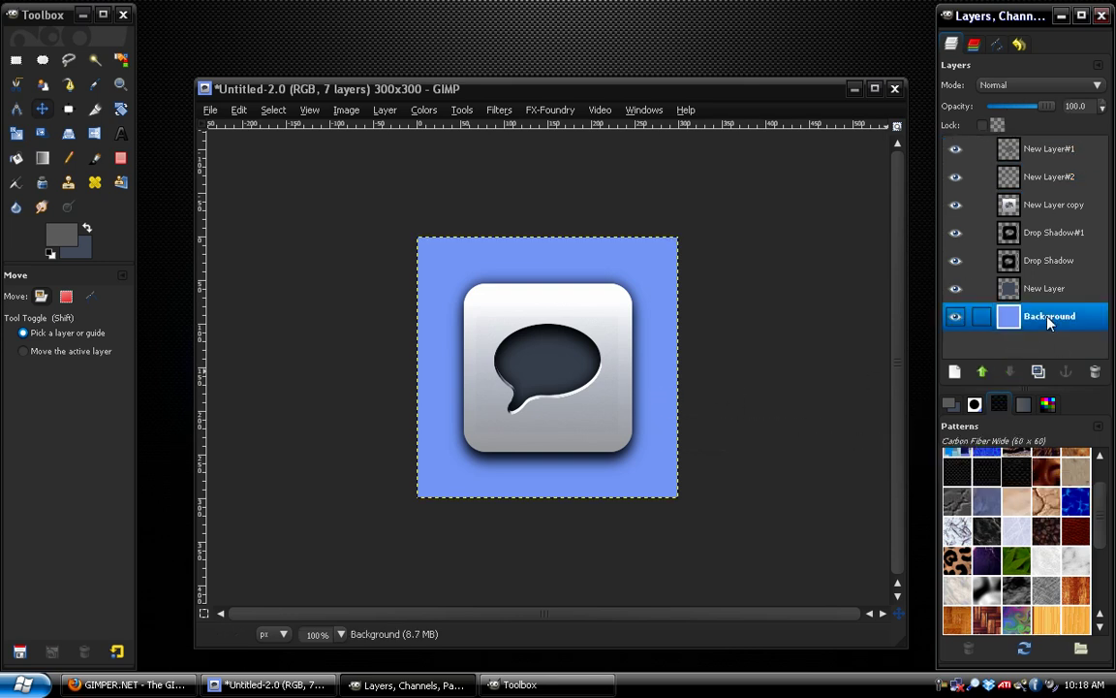
click(41, 157)
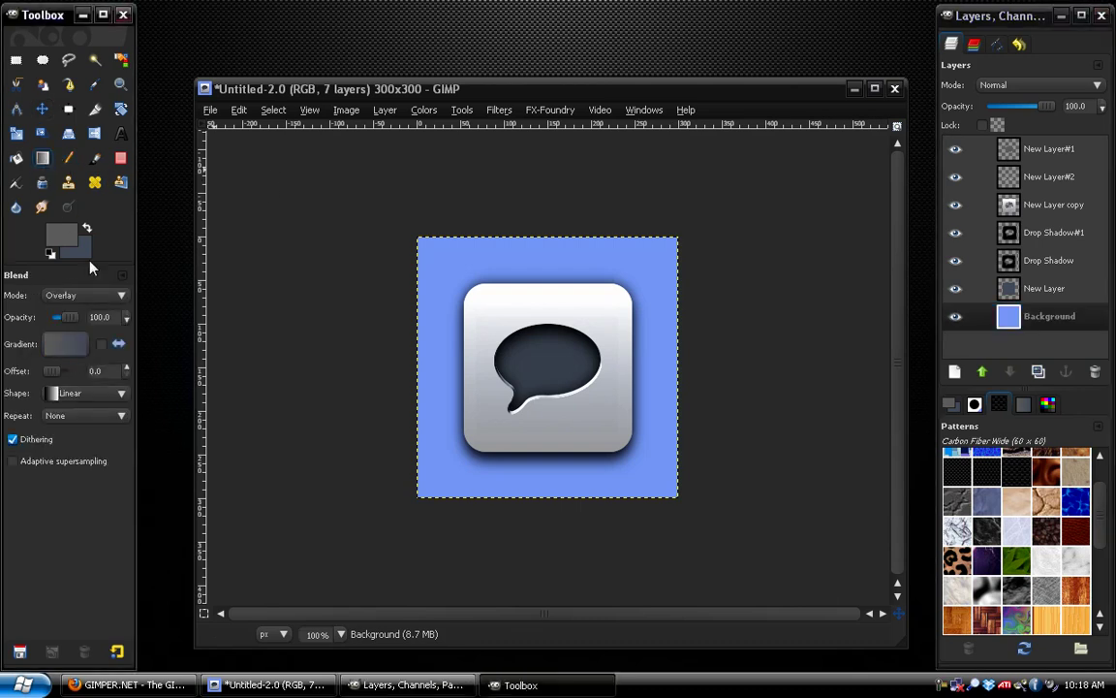
click(16, 157)
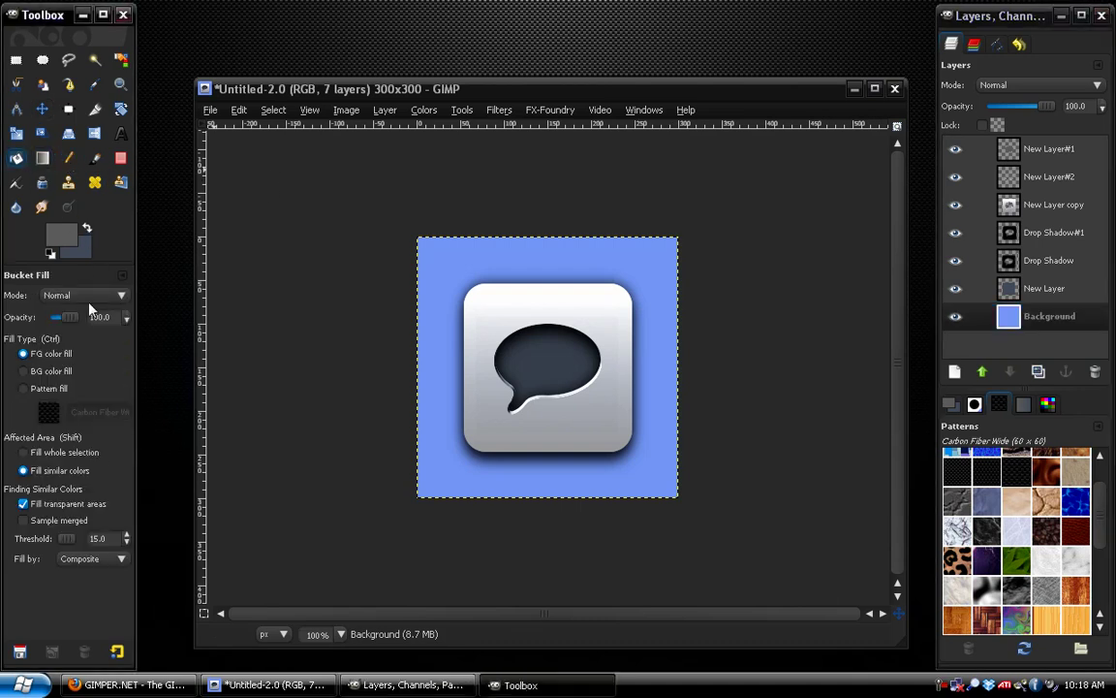
click(53, 391)
click(444, 281)
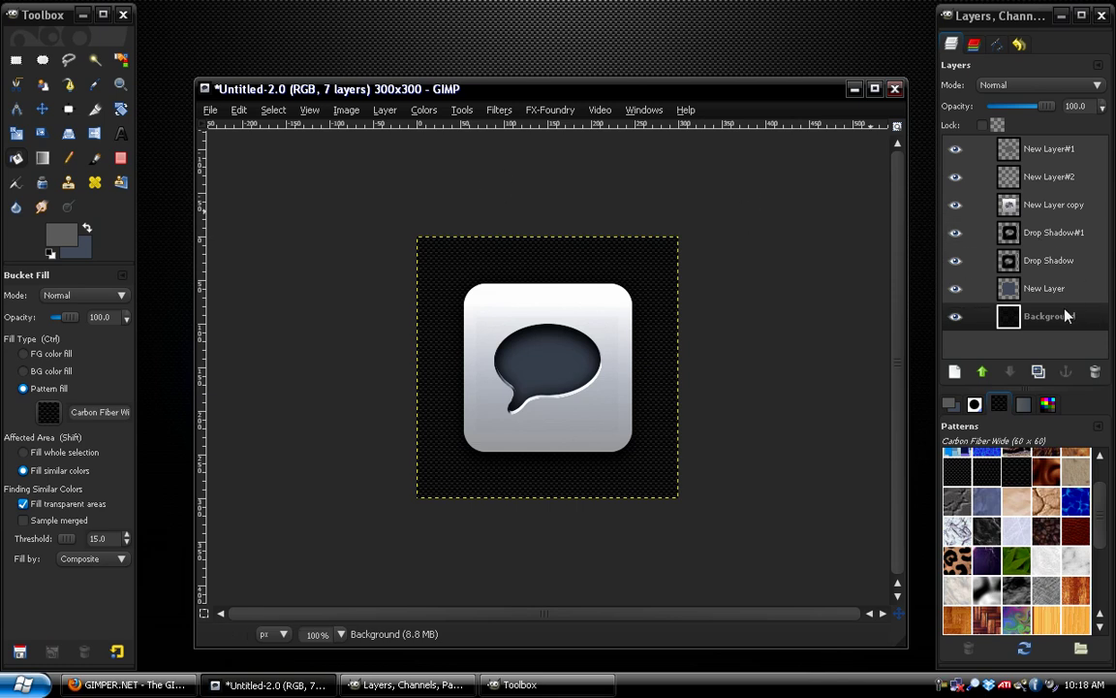
Blend upward linear gray-to-transparent gradients in Overlay mode from the bottom edge of the rounded square on New Layer copy
click(963, 205)
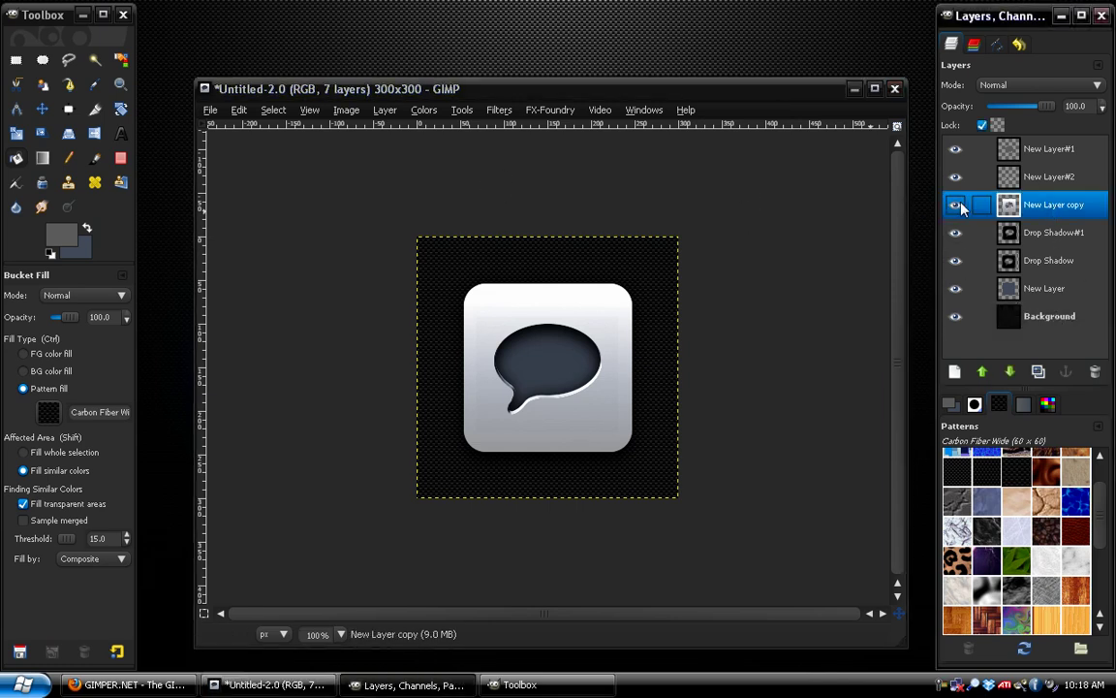
click(1052, 150)
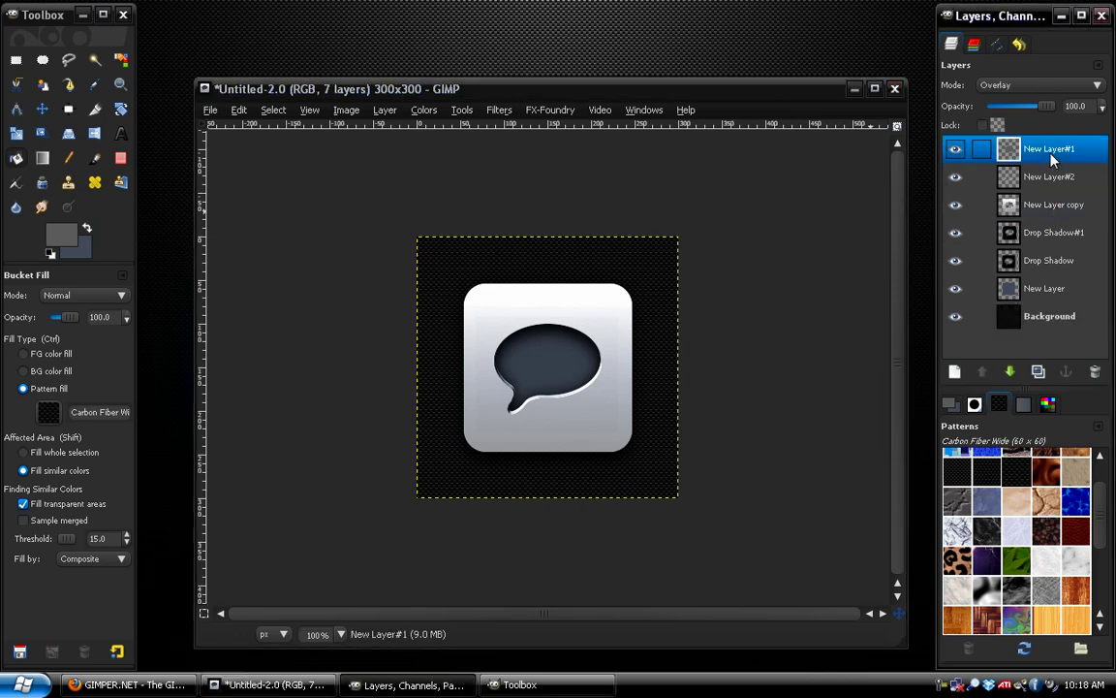
click(1041, 207)
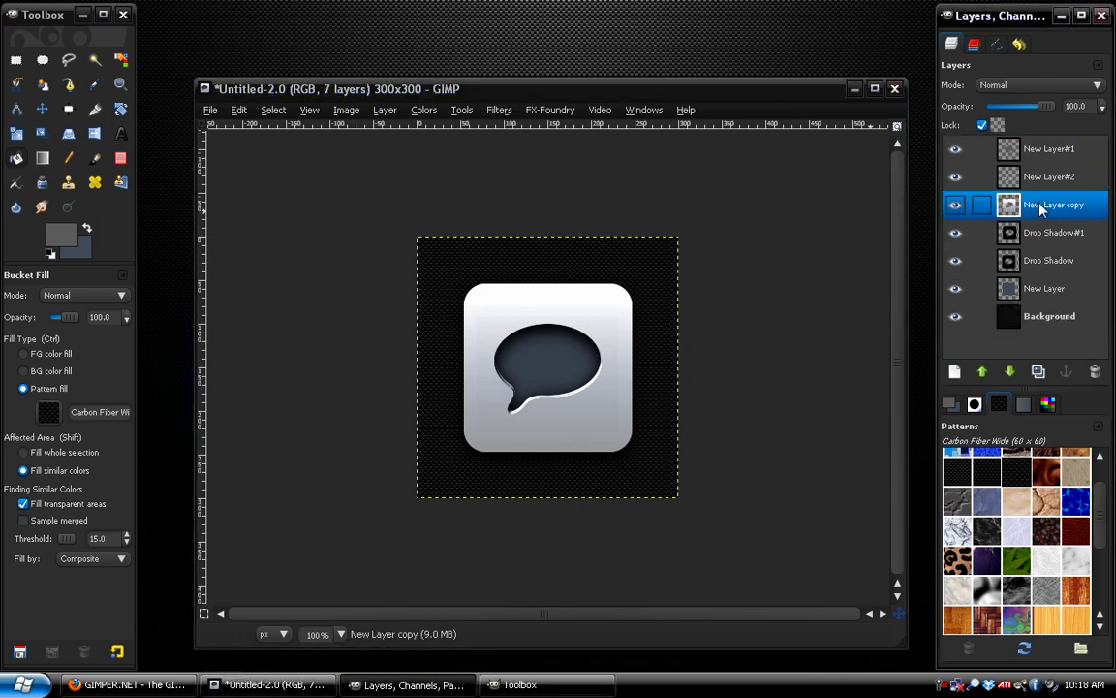
click(43, 158)
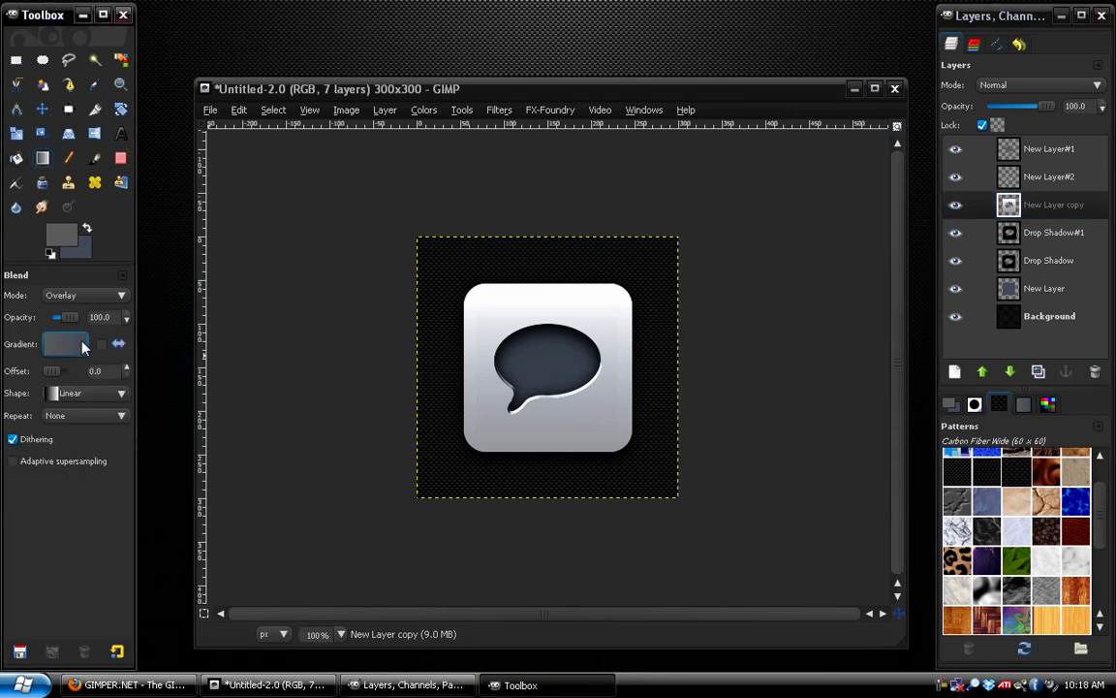
click(65, 344)
click(94, 460)
drag(554, 462, 554, 303)
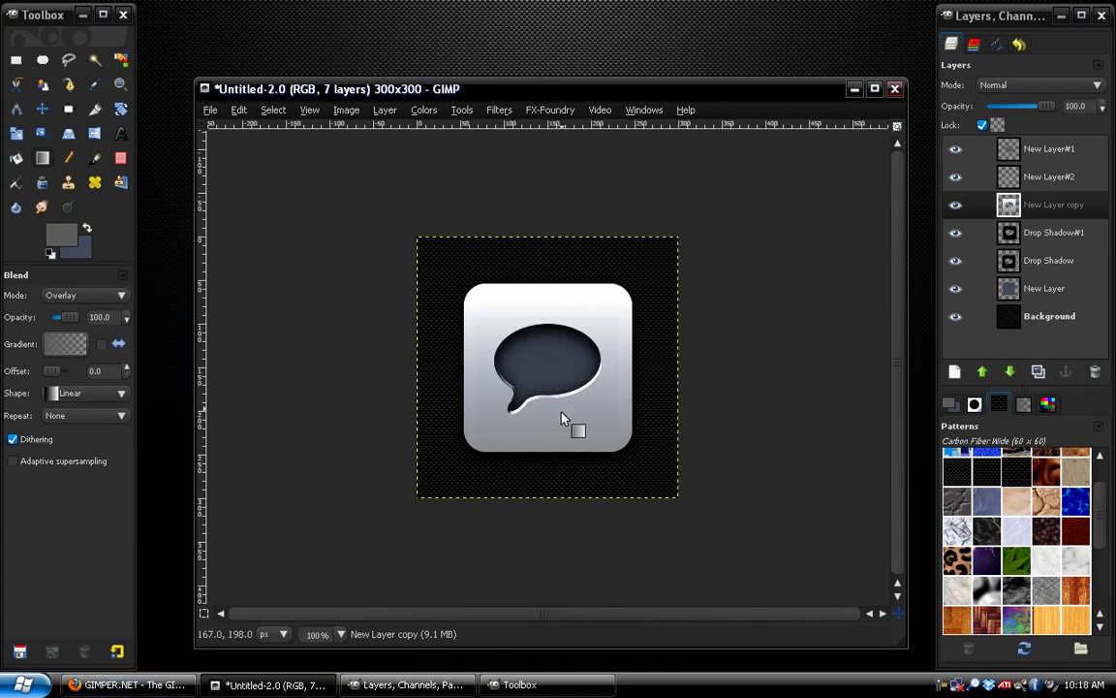
drag(555, 460, 556, 389)
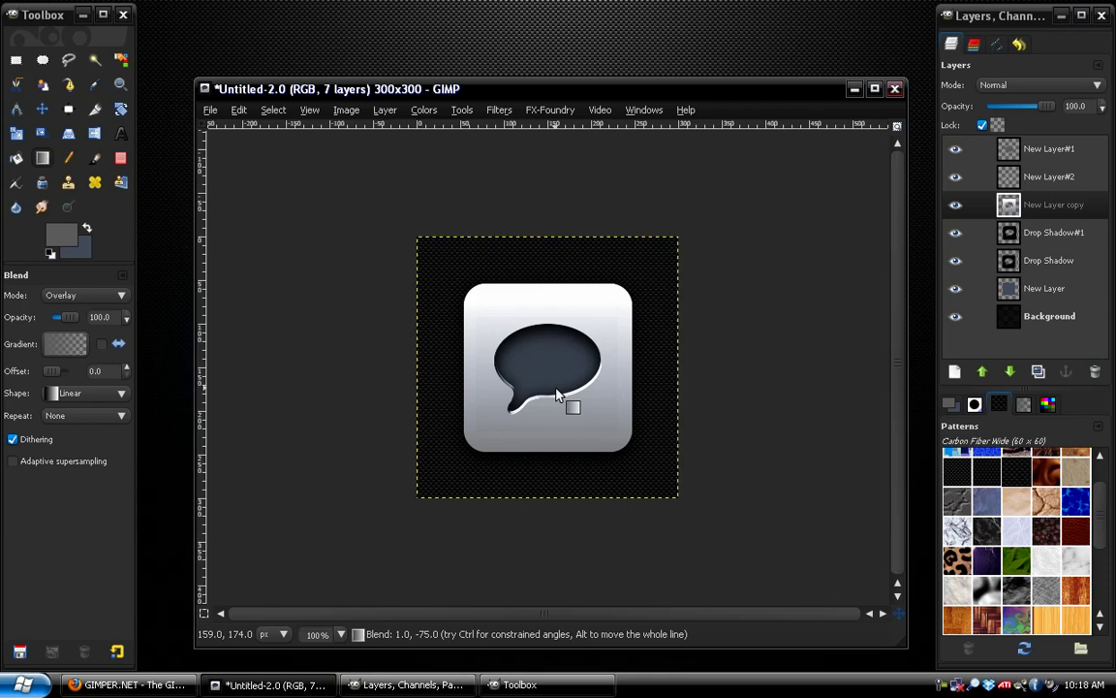
drag(560, 460, 562, 388)
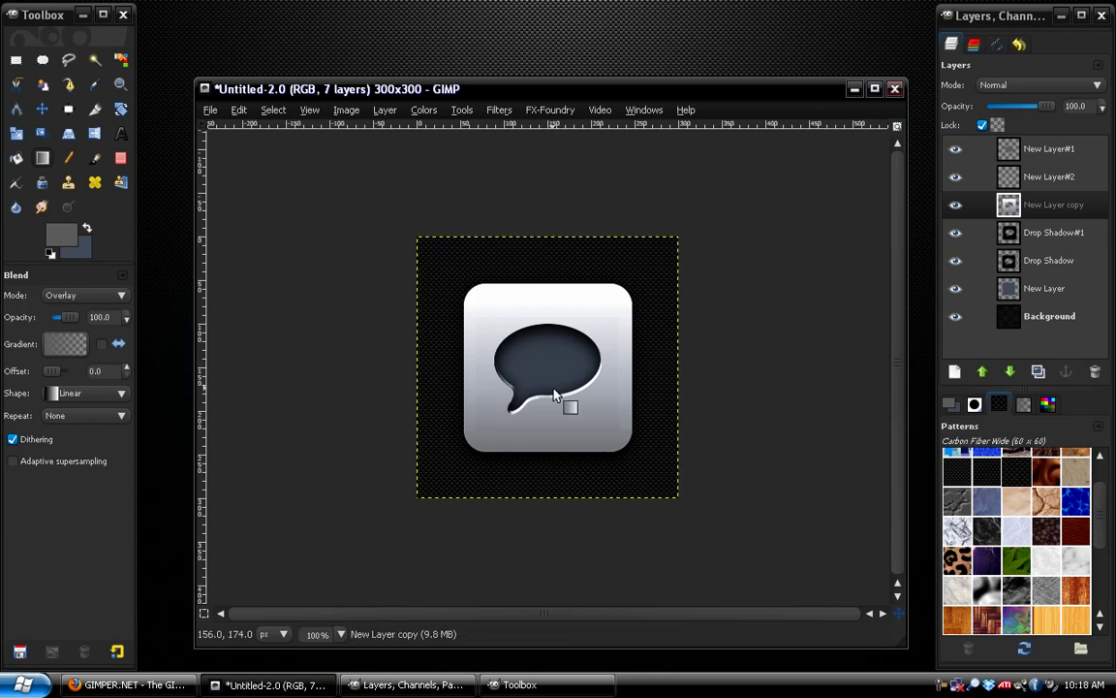
Hide the Background layer so the icon sits on transparency
click(1072, 317)
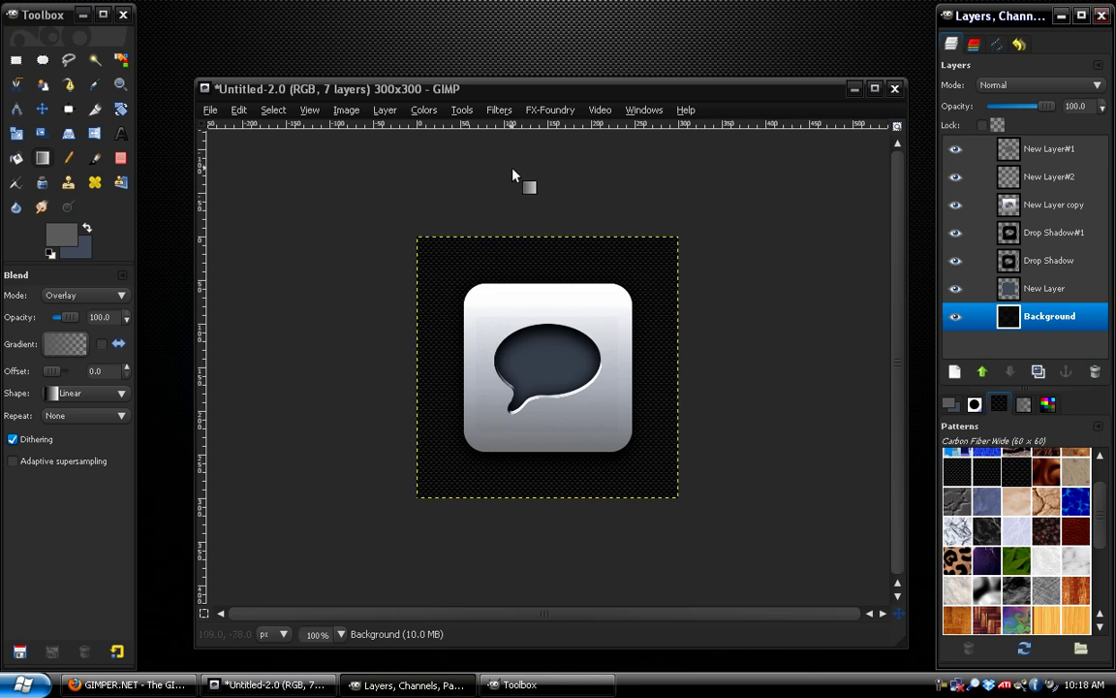
click(954, 317)
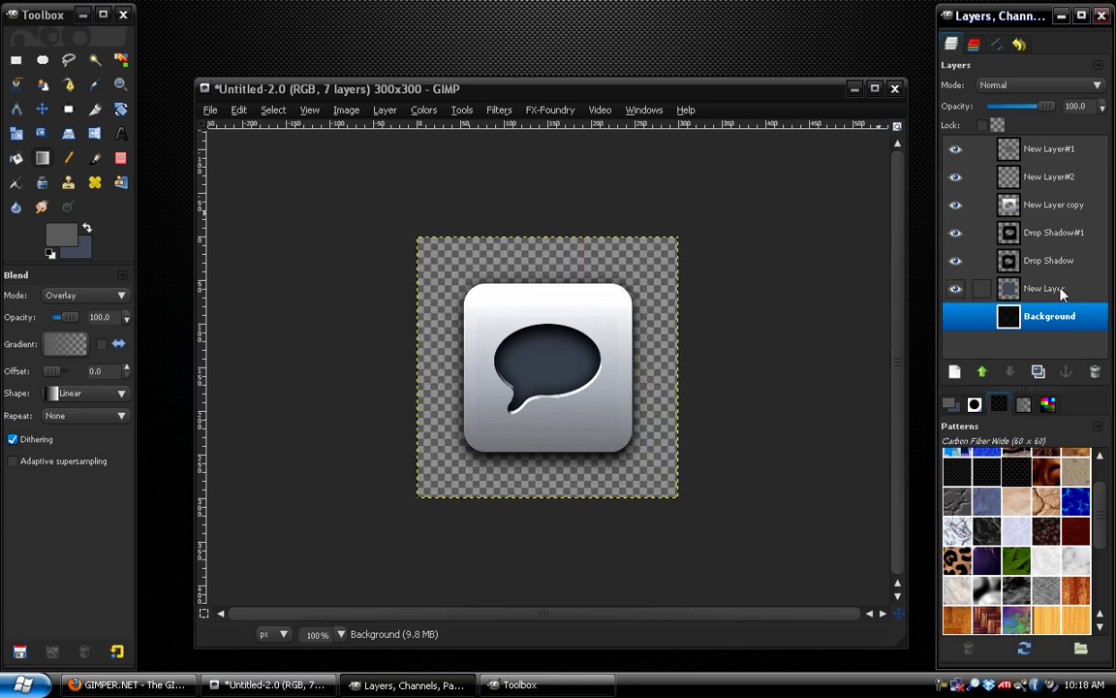